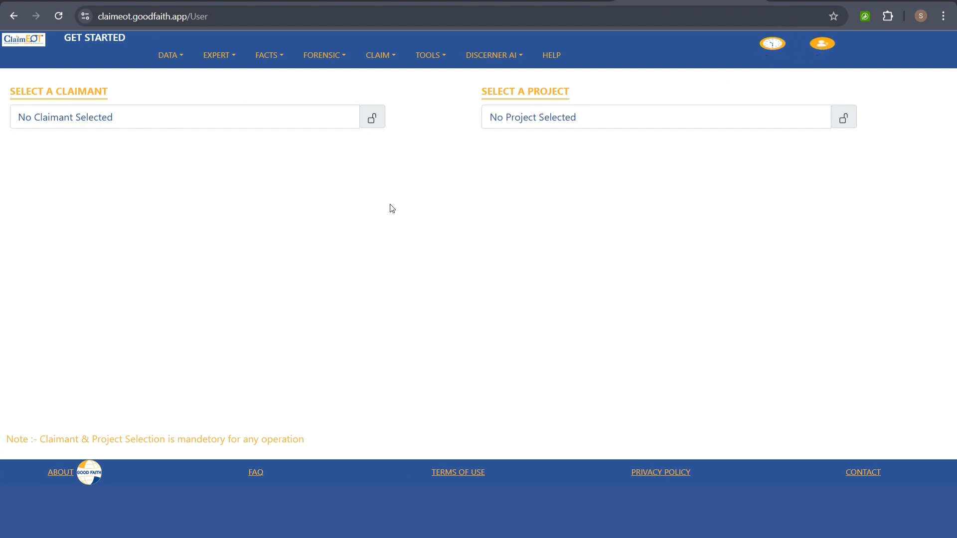
- Select Good Faith - Demo as the claimant
left_click(374, 120)
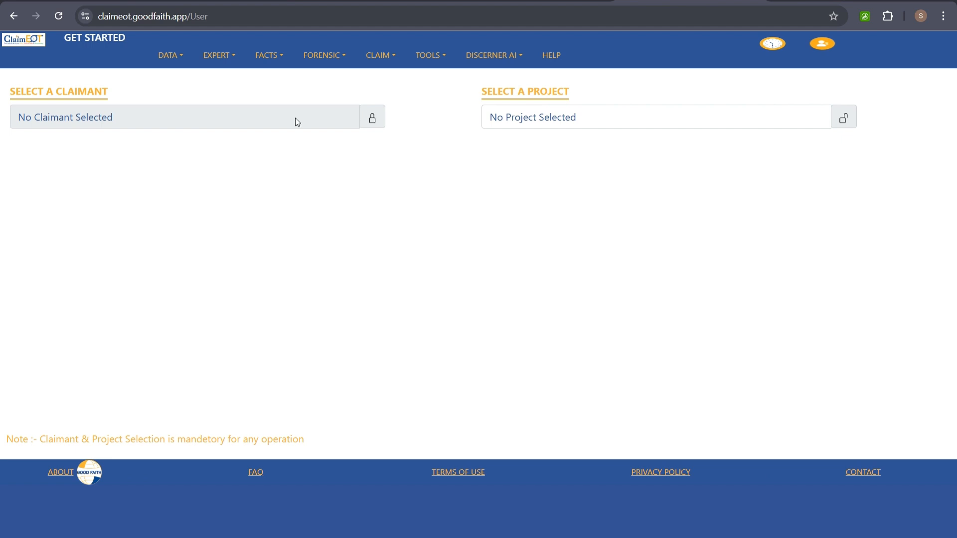
left_click(367, 124)
left_click(322, 121)
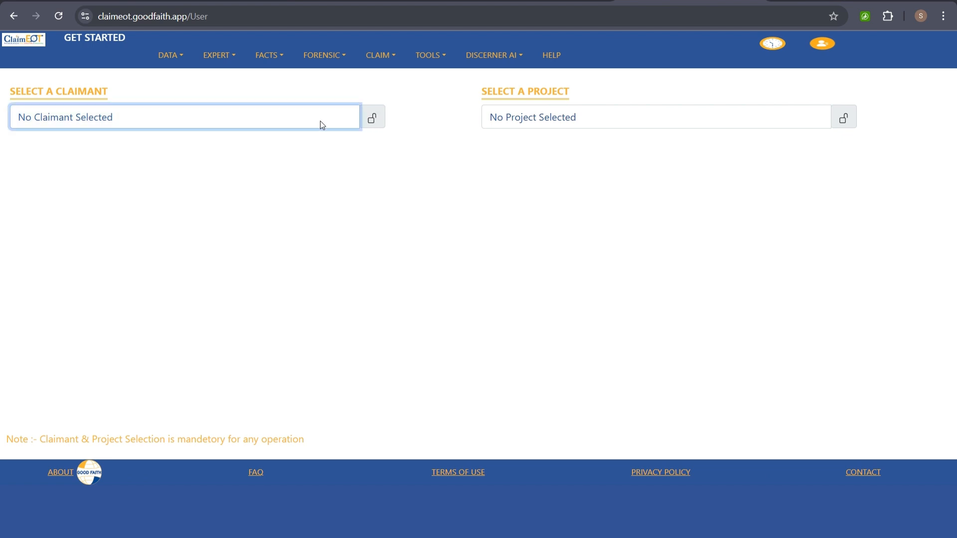
left_click(115, 160)
- Select Demo Project - H2 as the project for the chosen claimant
left_click(846, 122)
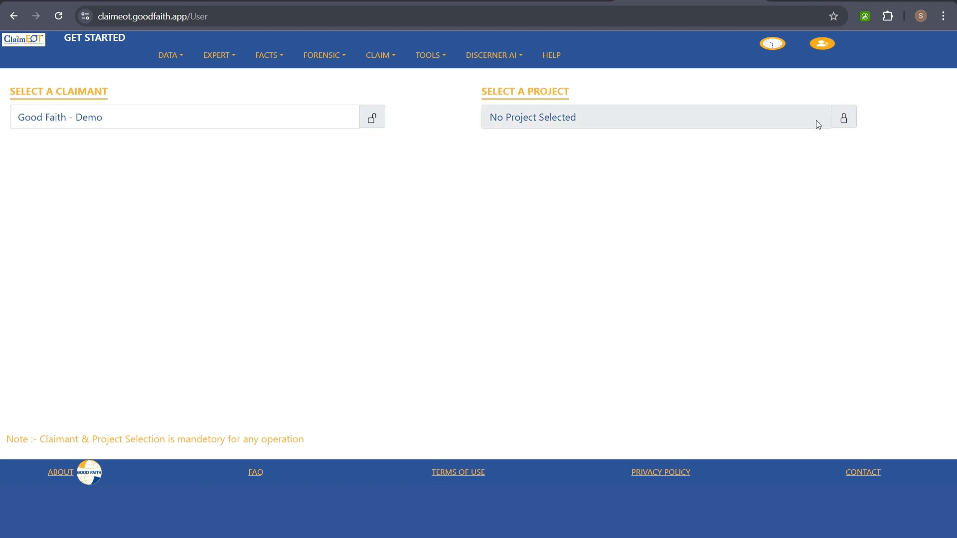
left_click(843, 120)
left_click(800, 121)
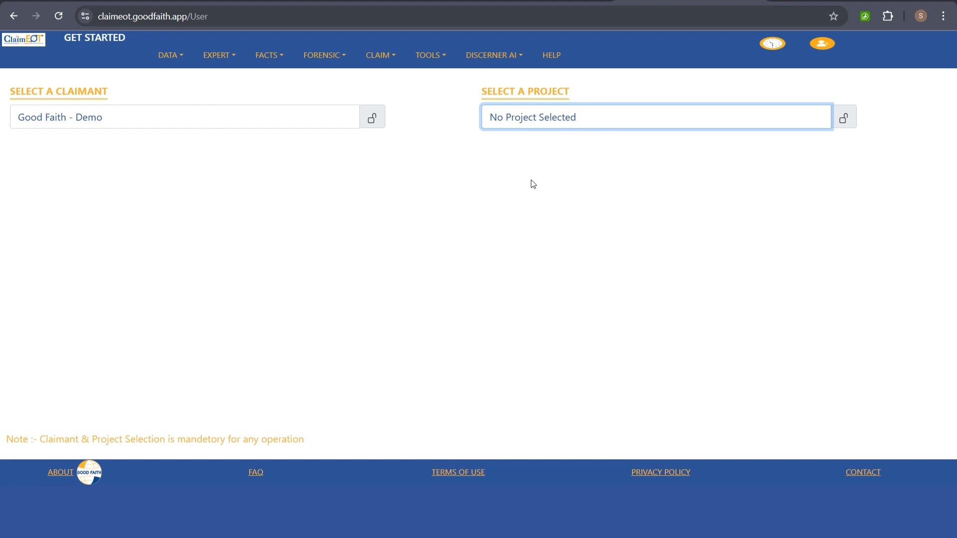
left_click(557, 180)
- Review the project's contract particulars, covering the original contract, contract amendment and milestone sections
left_click(175, 58)
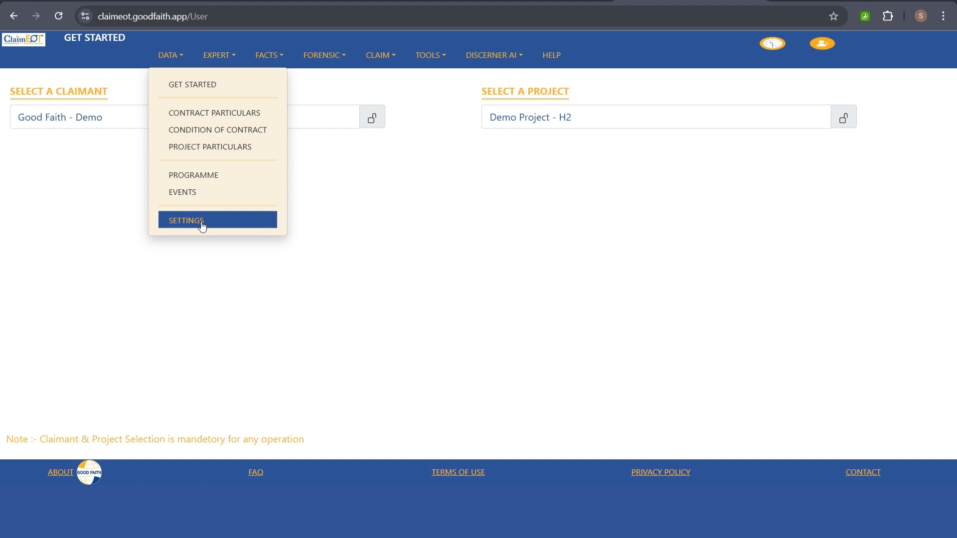
left_click(229, 116)
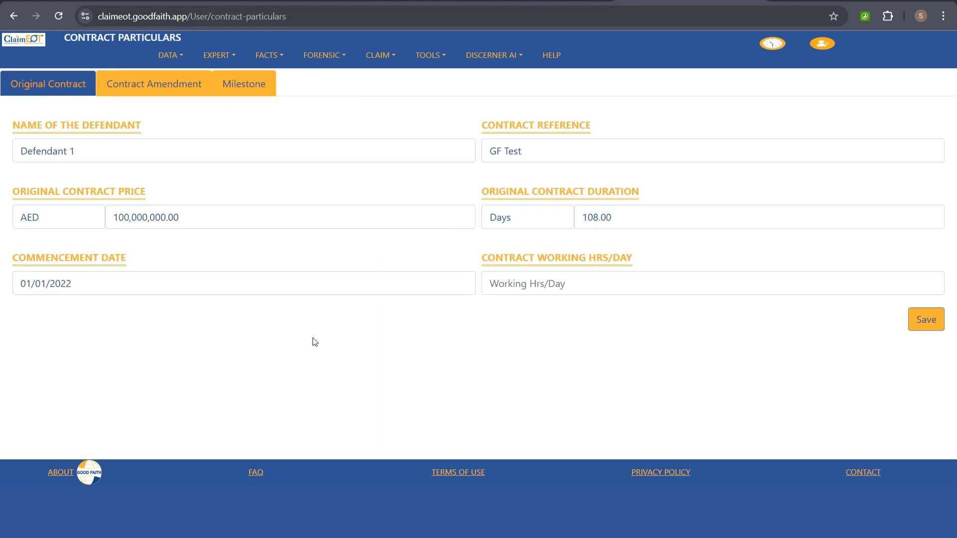
left_click(154, 85)
left_click(256, 86)
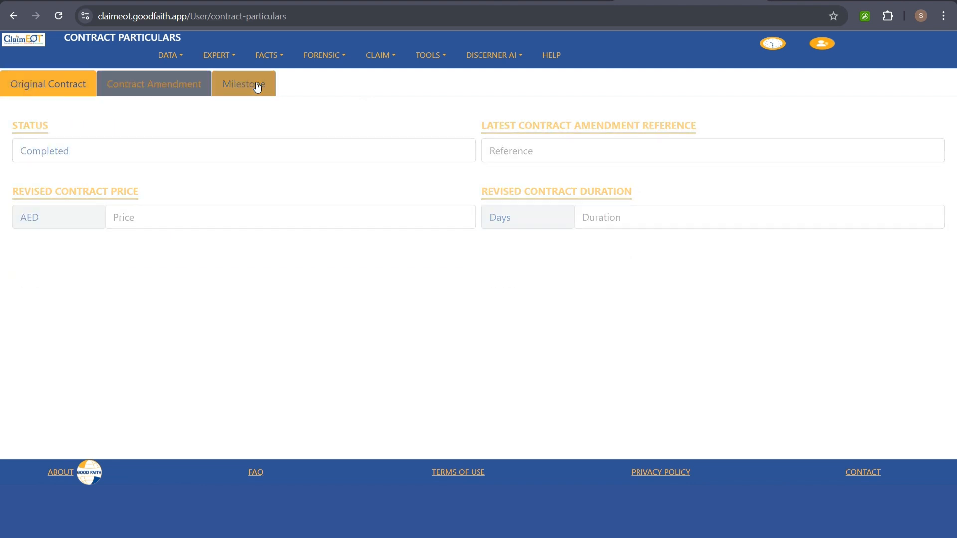
left_click(72, 86)
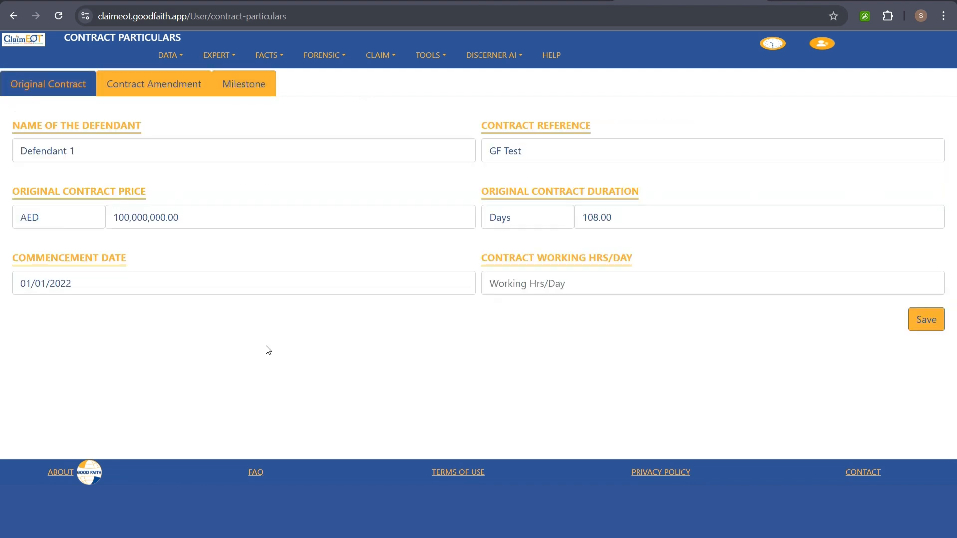
left_click(169, 56)
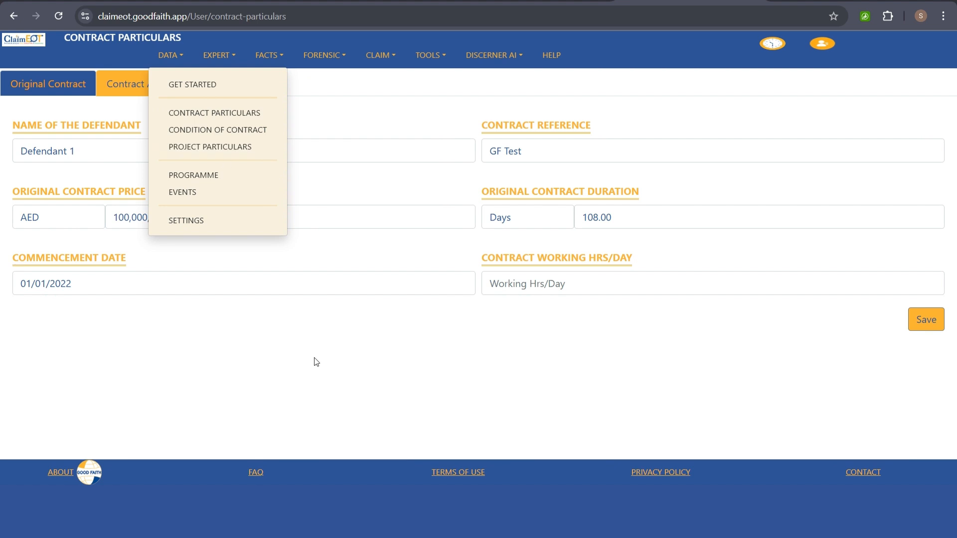
left_click(282, 404)
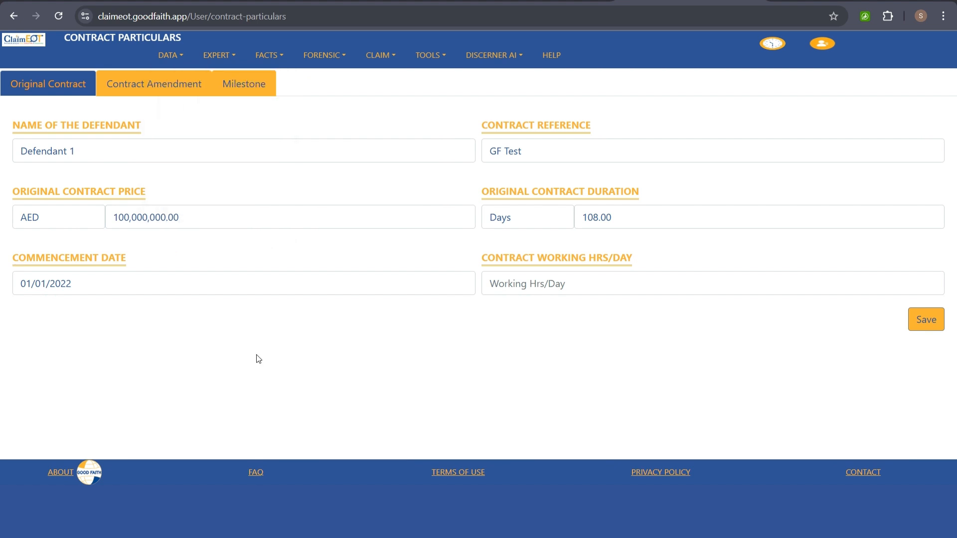
- Open the conditions of contract and read through the listed clauses
left_click(167, 56)
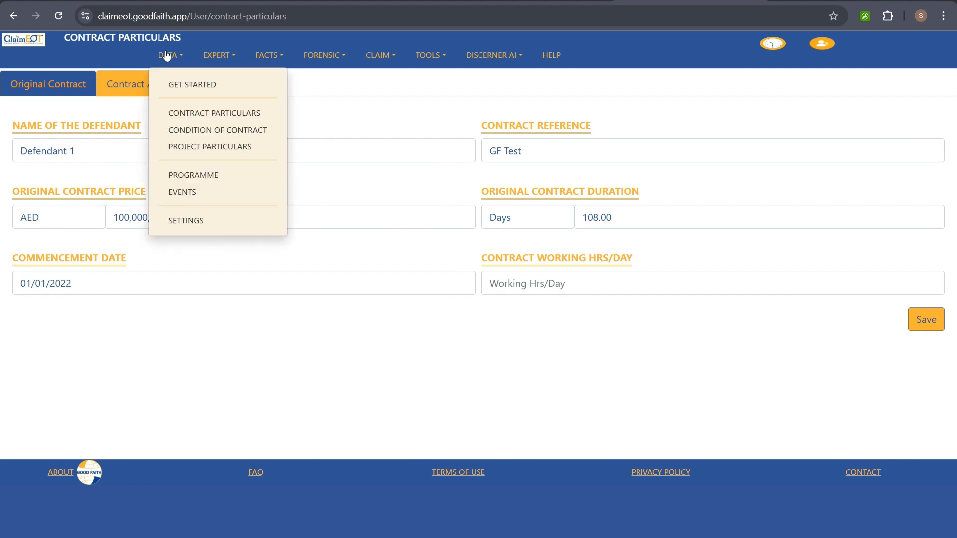
left_click(201, 132)
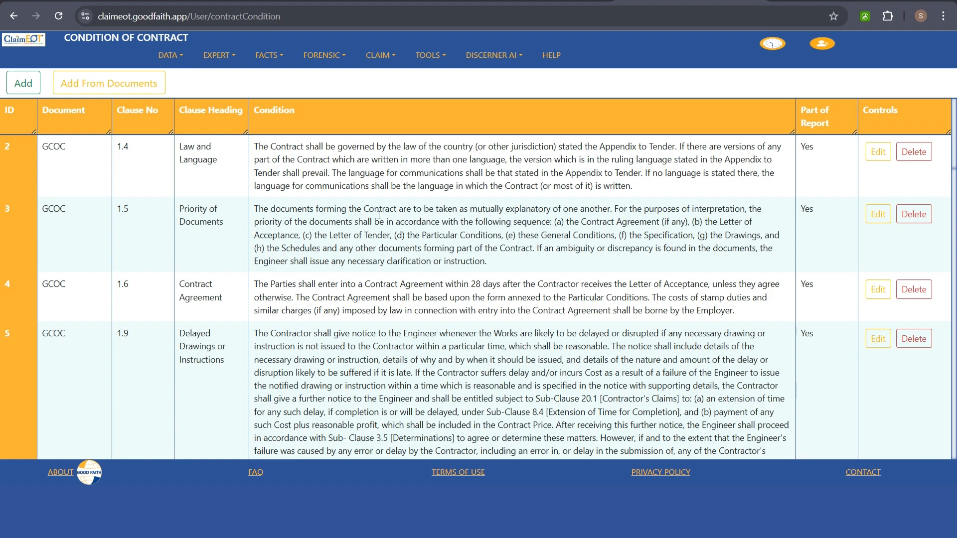
scroll(387, 290, "down", 8)
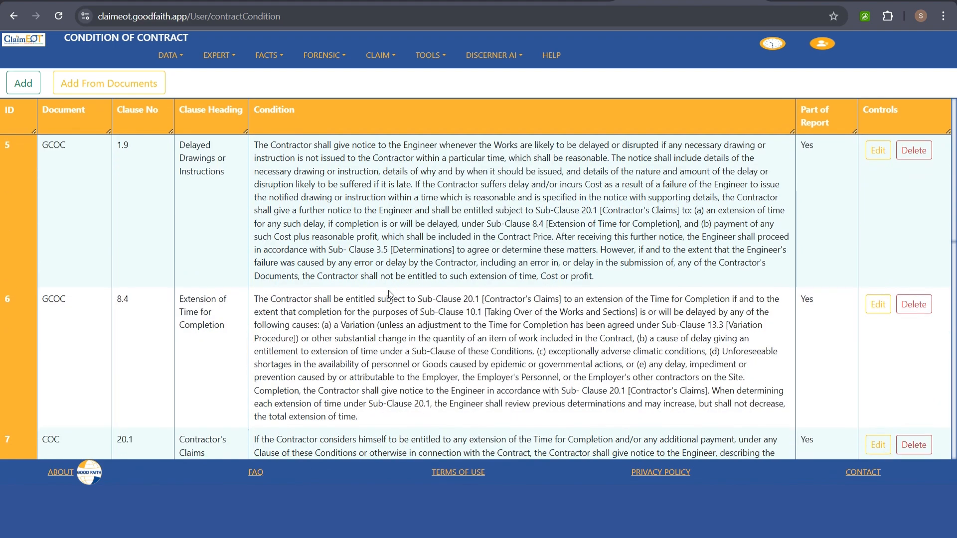
scroll(388, 293, "up", 4)
scroll(388, 293, "up", 5)
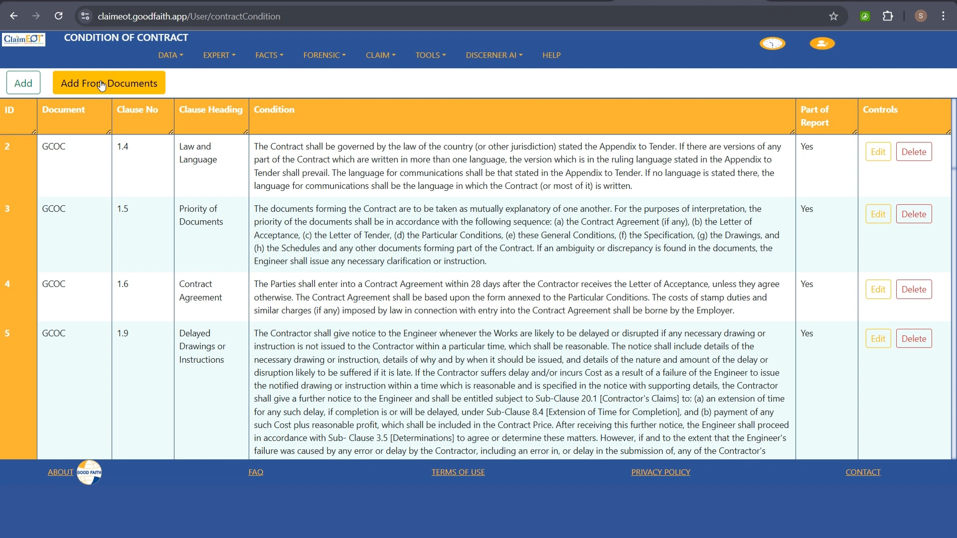
- Review the project particulars, including the project description, stakeholder and SOW sections
left_click(172, 56)
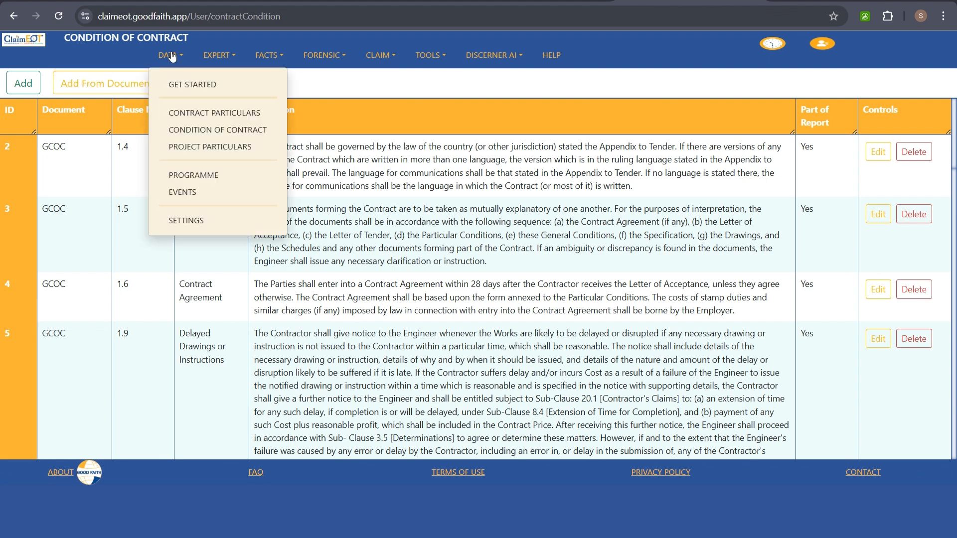
left_click(214, 148)
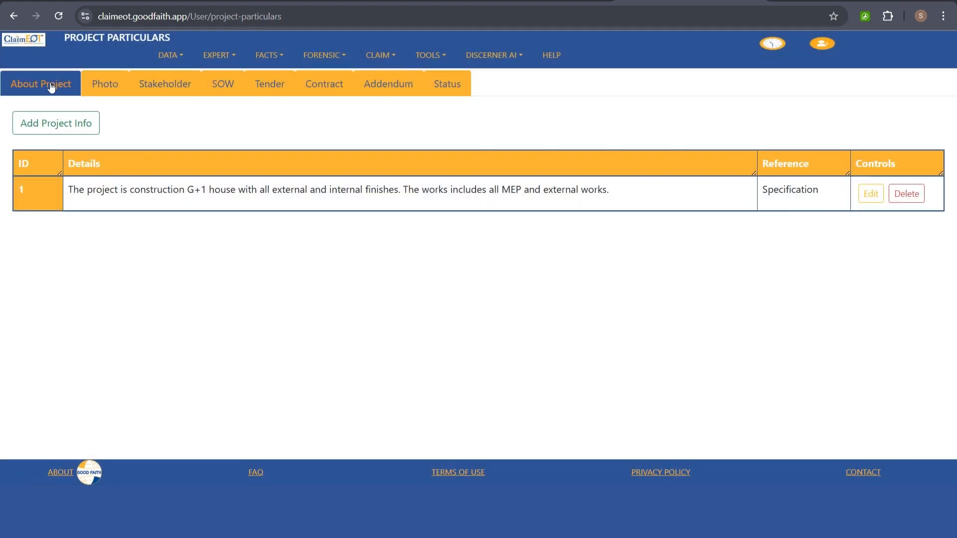
left_click(175, 86)
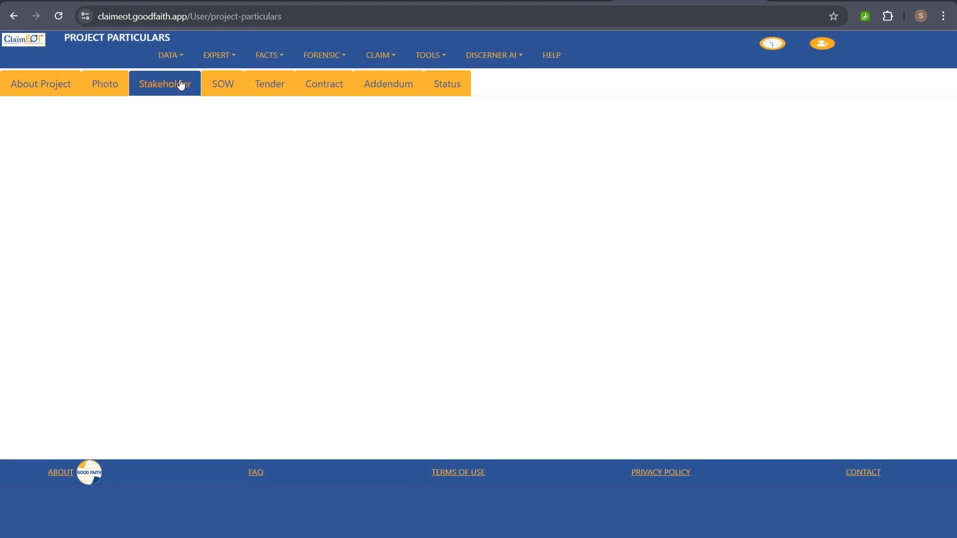
left_click(227, 90)
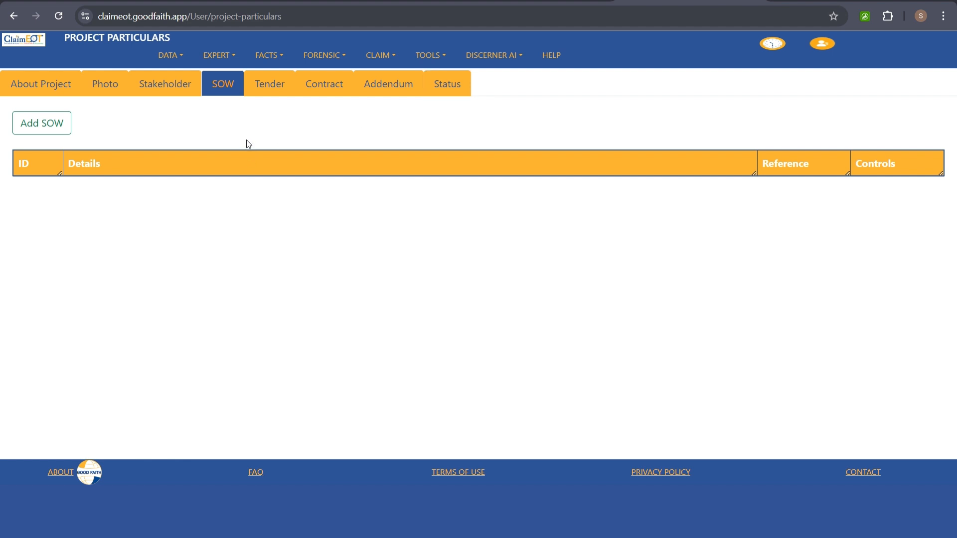
left_click(162, 56)
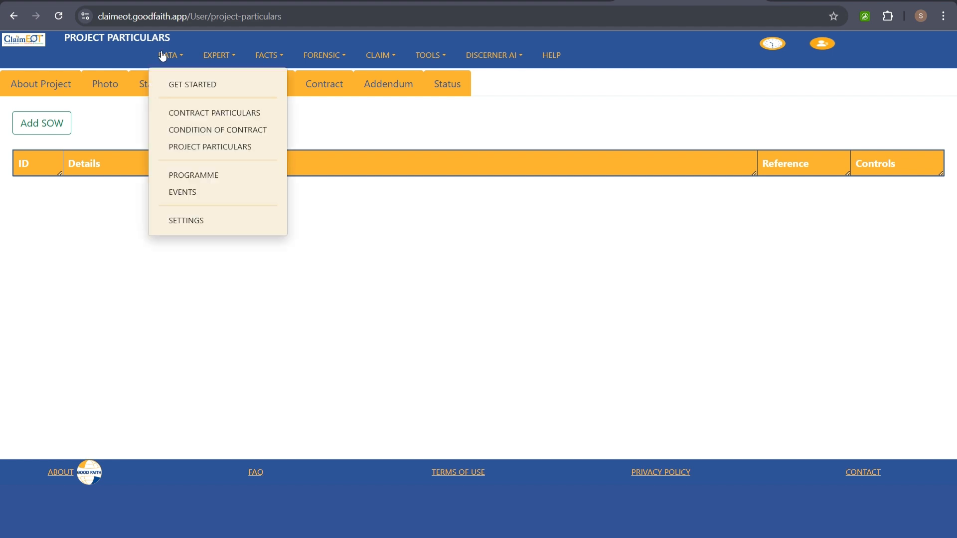
left_click(207, 145)
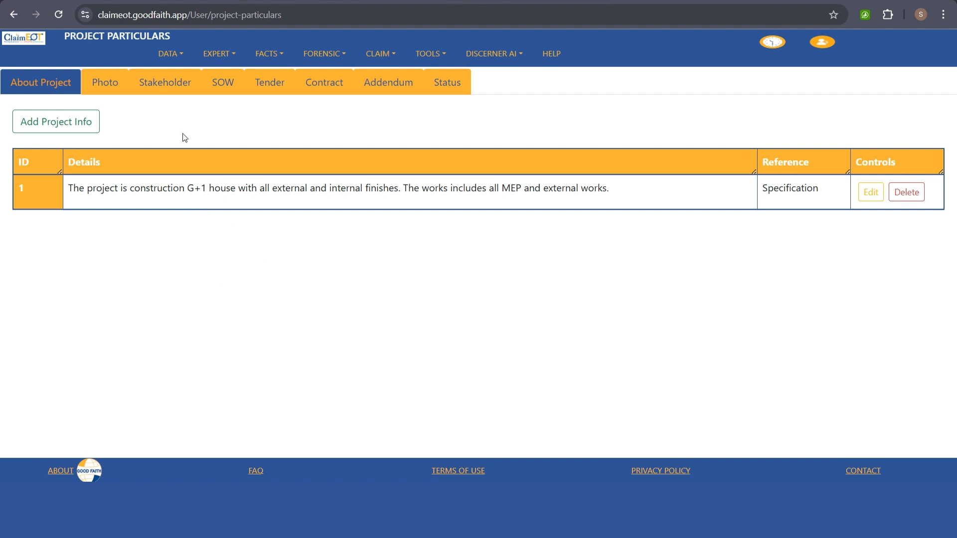
- Begin a new entry in the programme list named Baseline 1-R0 with the notes Under Review
left_click(168, 56)
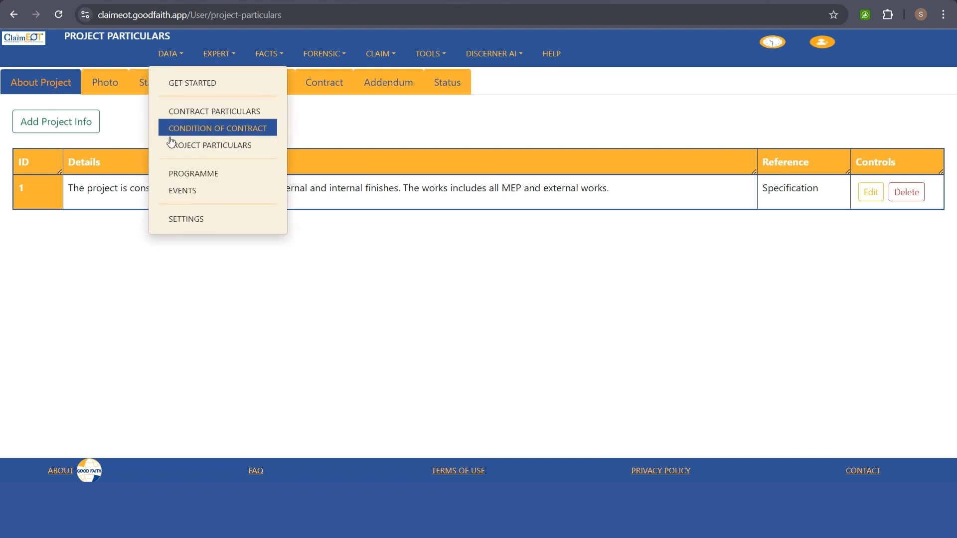
left_click(180, 174)
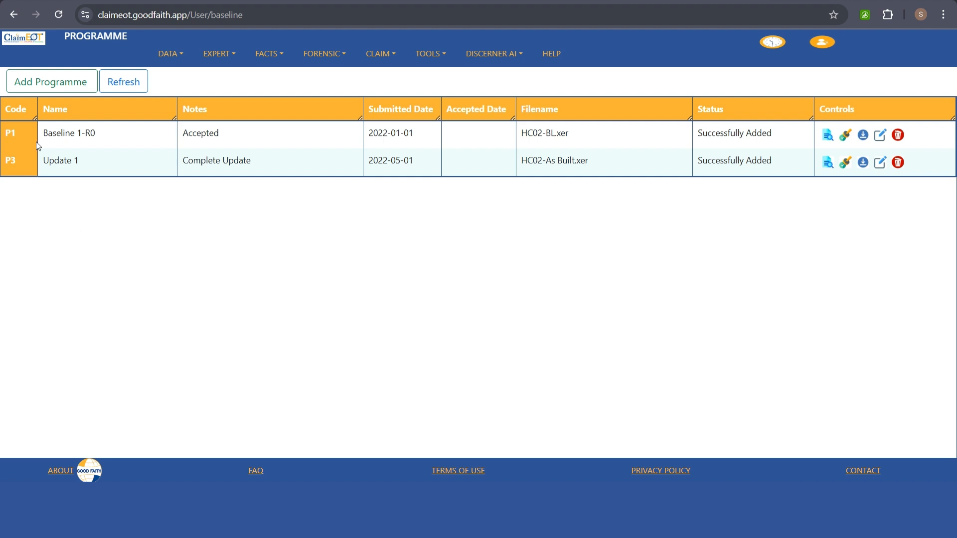
left_click(43, 79)
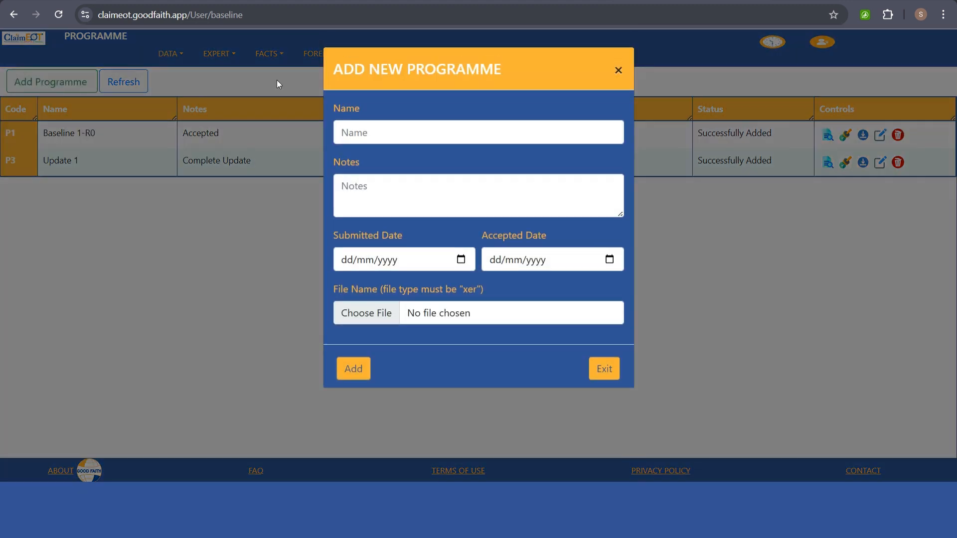
left_click(370, 134)
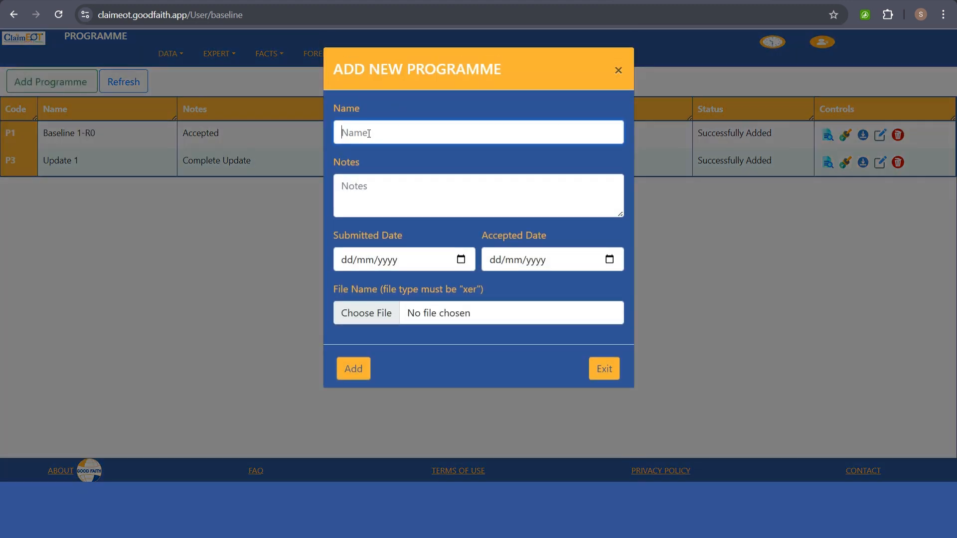
left_click(440, 181)
left_click(437, 162)
left_click(397, 194)
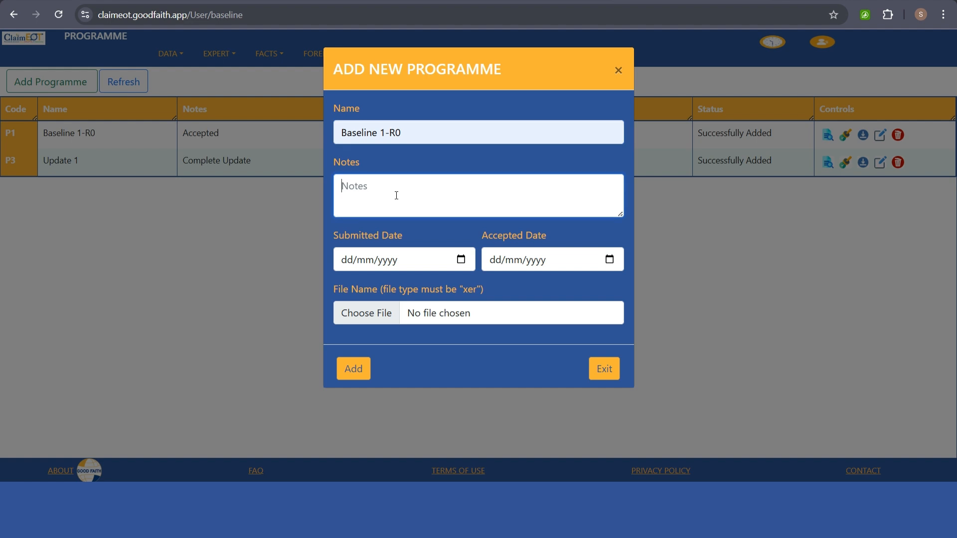
type("Under Review")
- Add the new programme with submitted date 01/01/2022 and the schedule file HC02-BL.xer
left_click(463, 262)
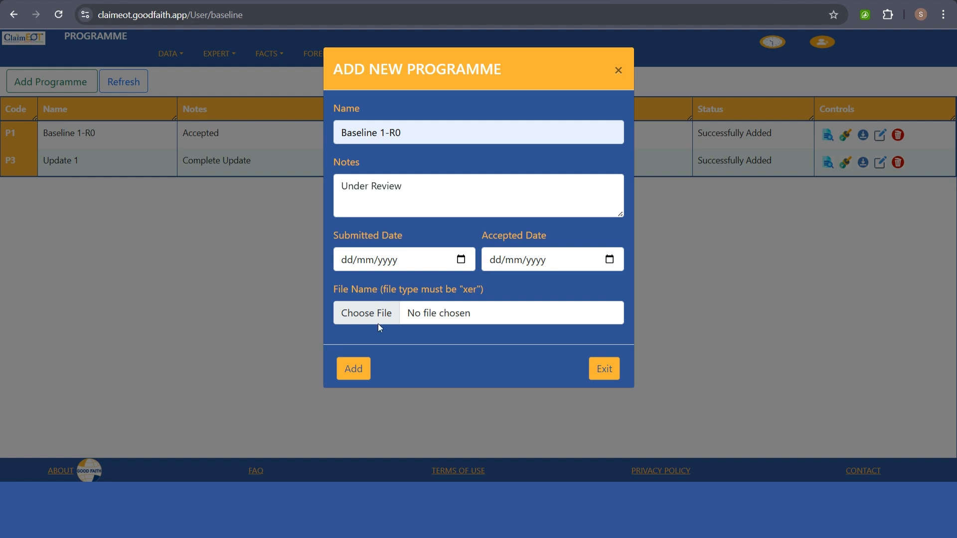
left_click(352, 328)
left_click(352, 325)
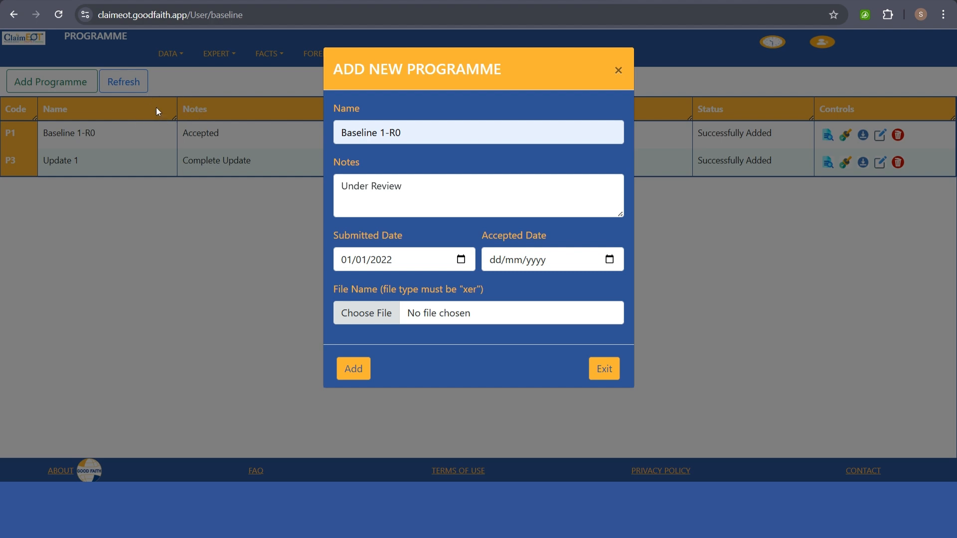
left_click(629, 379)
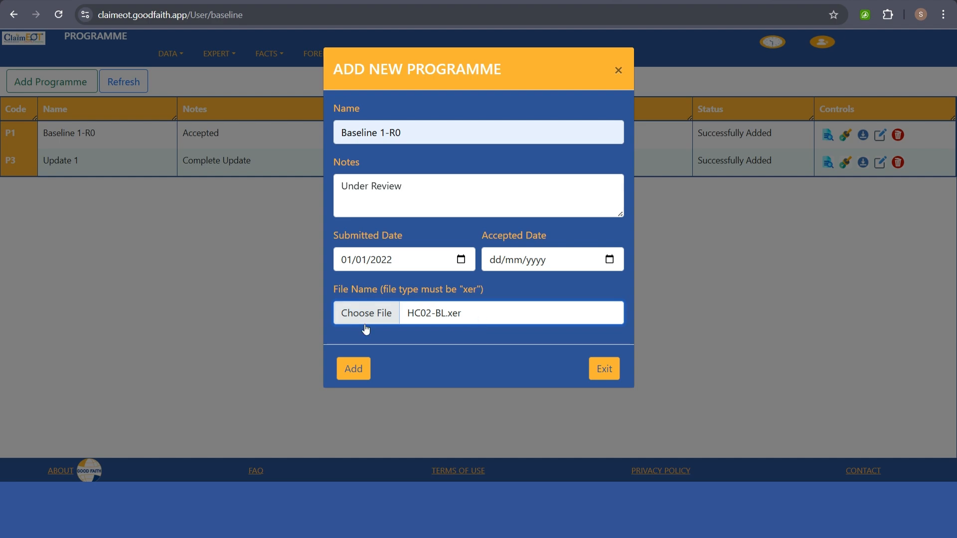
left_click(350, 374)
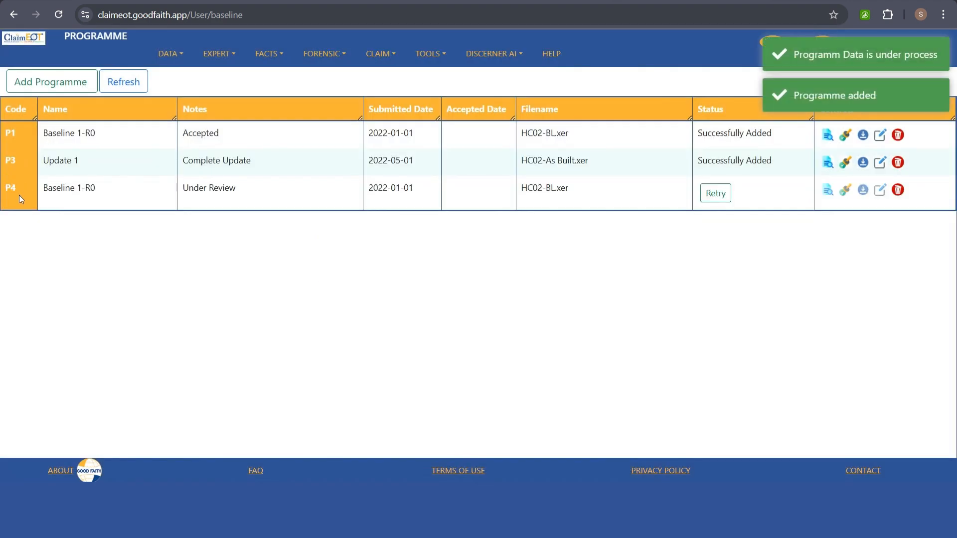
- Retry the data processing of the newly added Under Review programme and check its status
left_click_drag(12, 190, 749, 214)
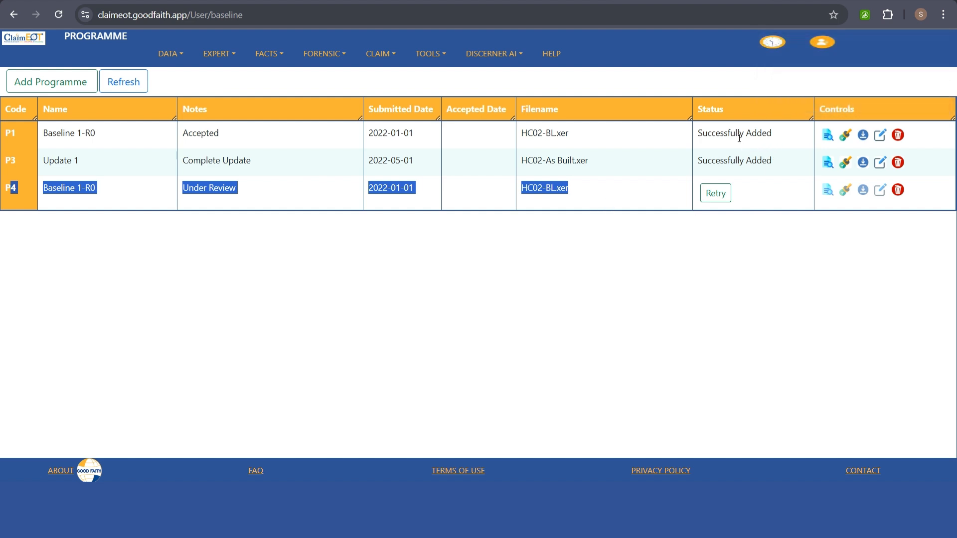
left_click_drag(702, 132, 797, 136)
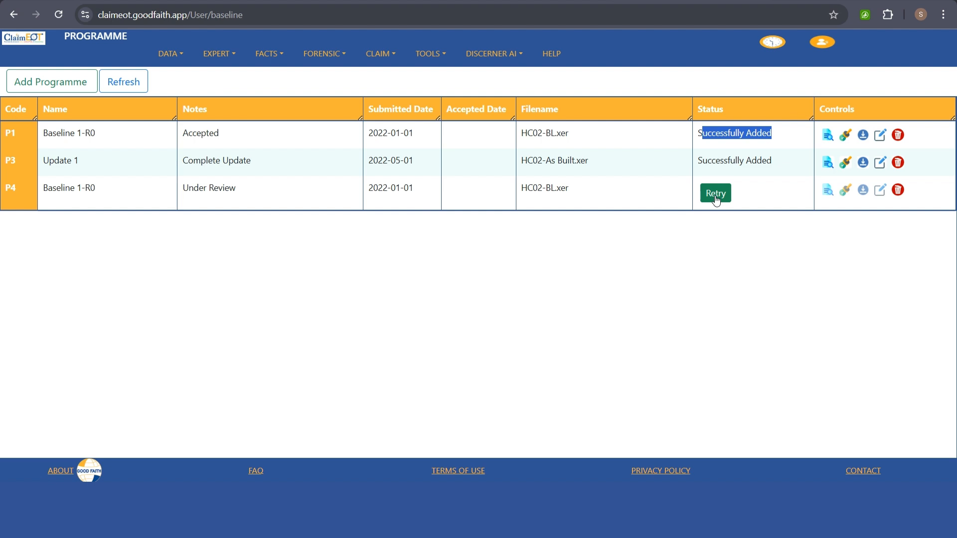
left_click(759, 194)
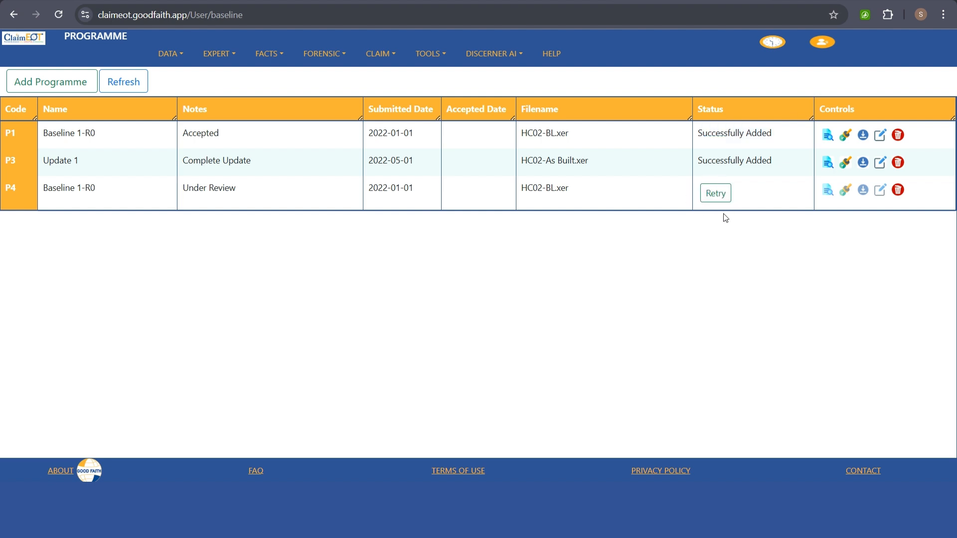
left_click(722, 194)
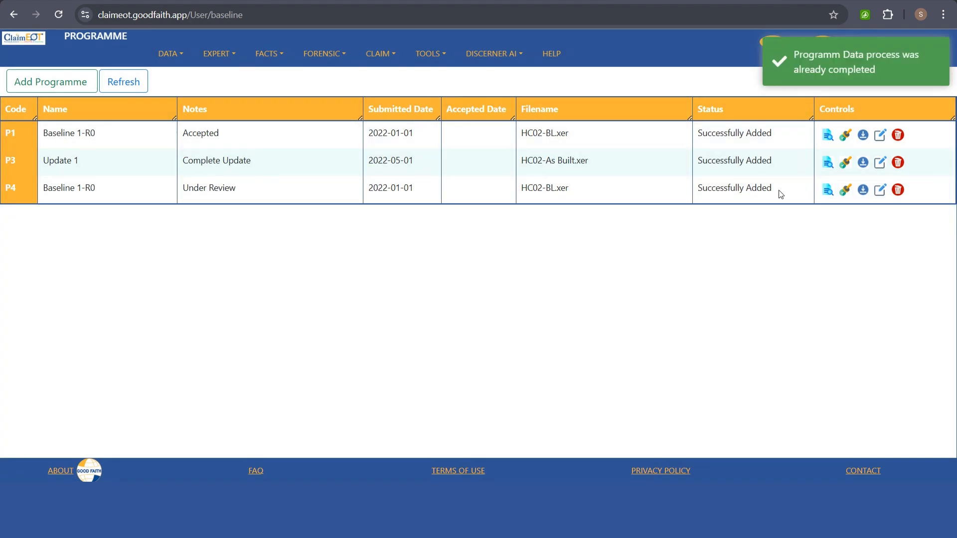
left_click_drag(780, 192, 703, 191)
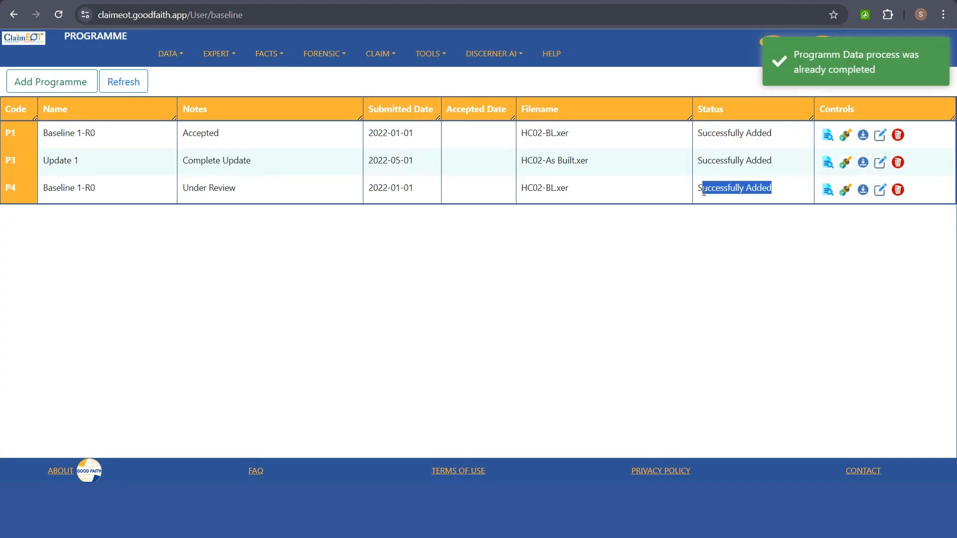
left_click(734, 247)
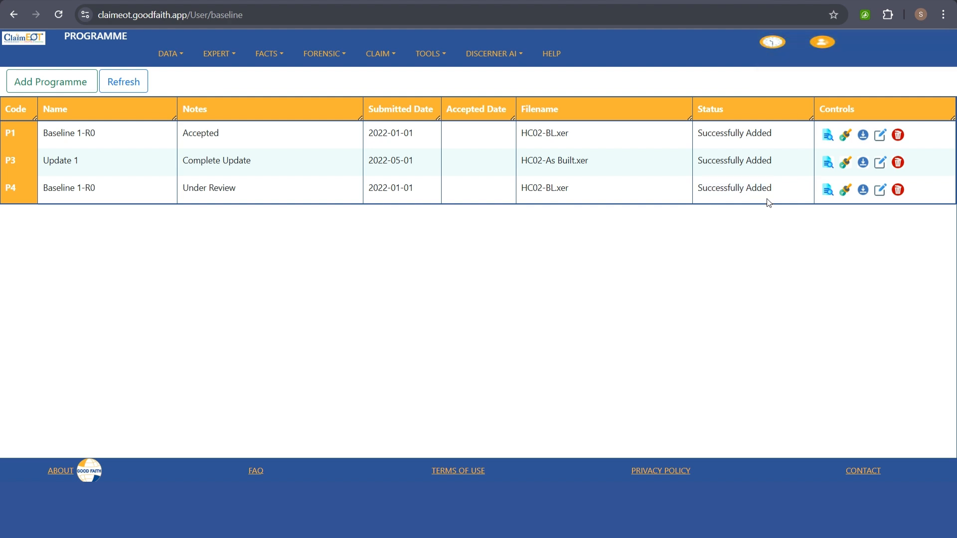
- Examine the Gantt schedule of the Under Review Baseline 1-R0 programme and return to the programme list
left_click(827, 190)
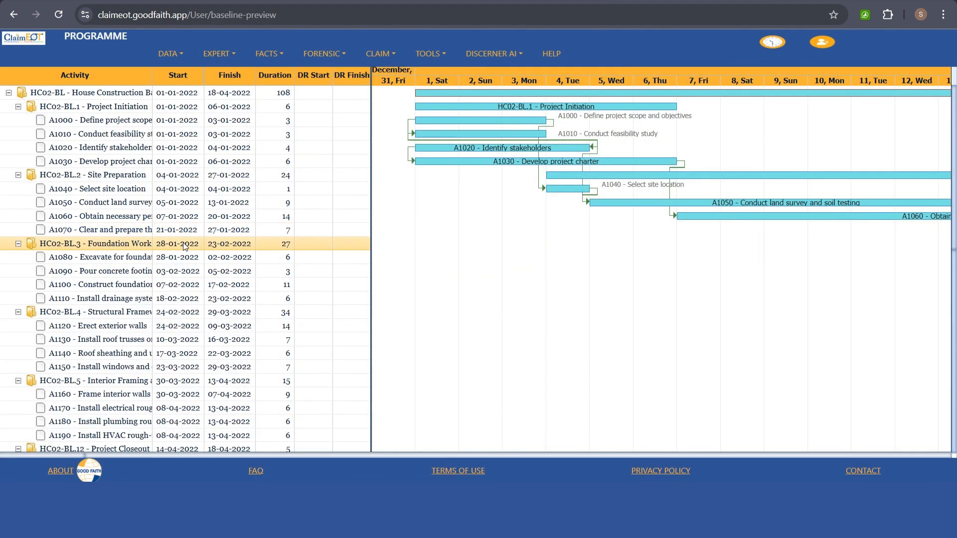
left_click(170, 54)
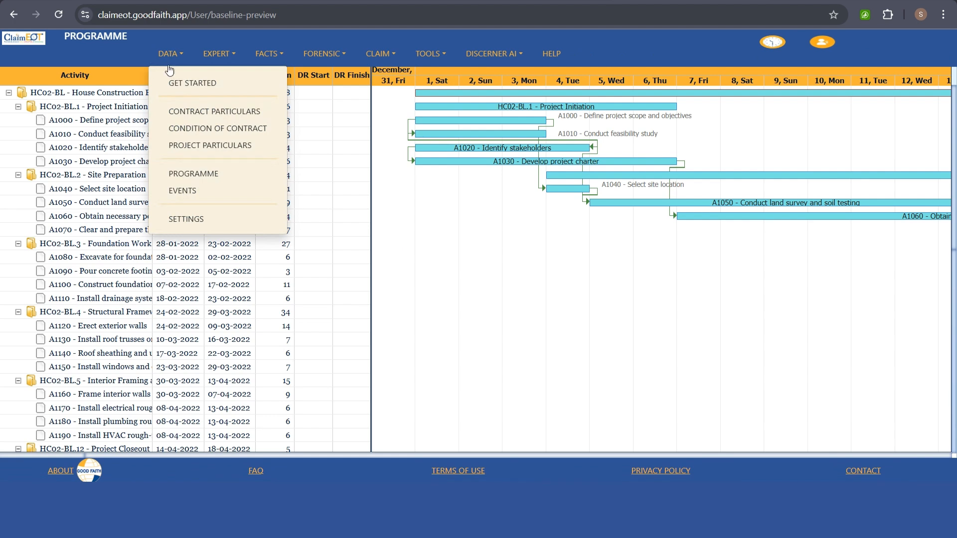
left_click(191, 179)
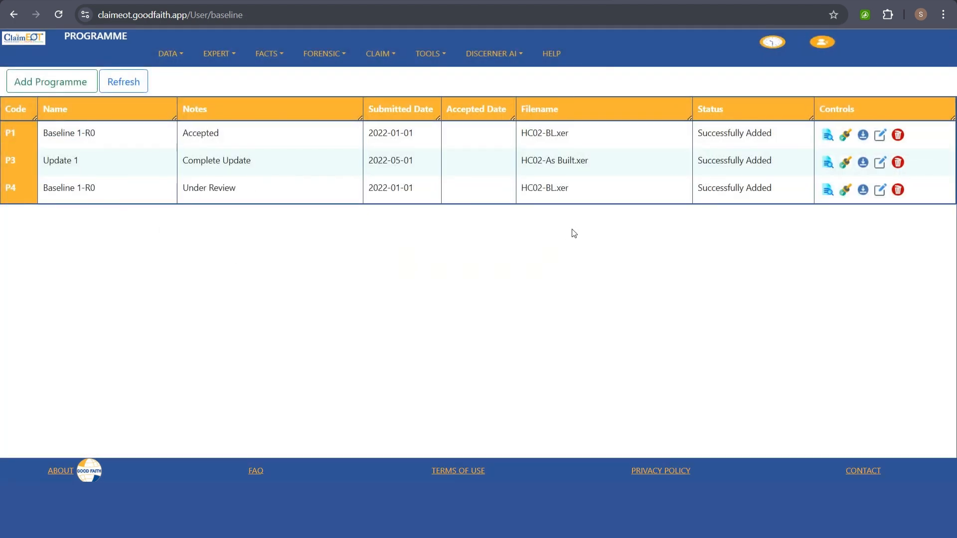
left_click_drag(5, 161, 781, 163)
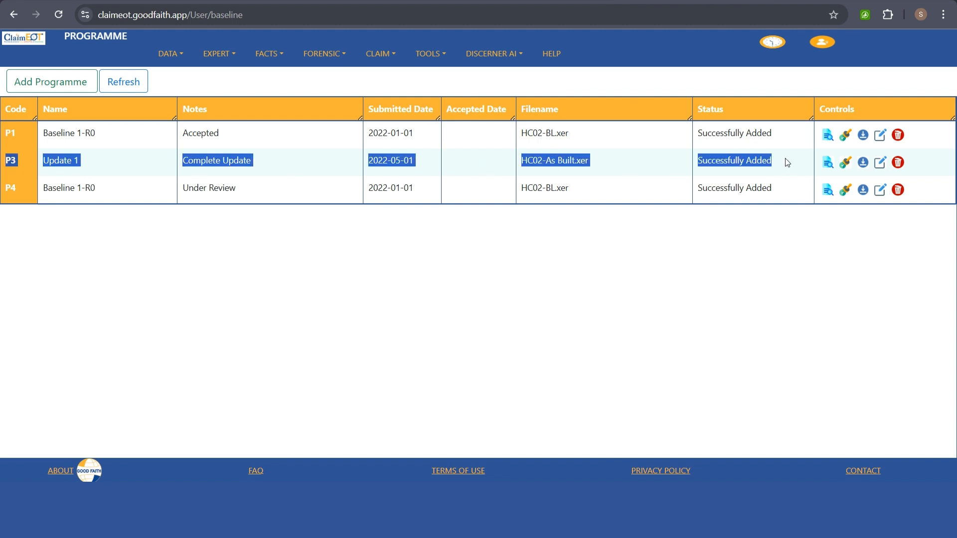
left_click(764, 230)
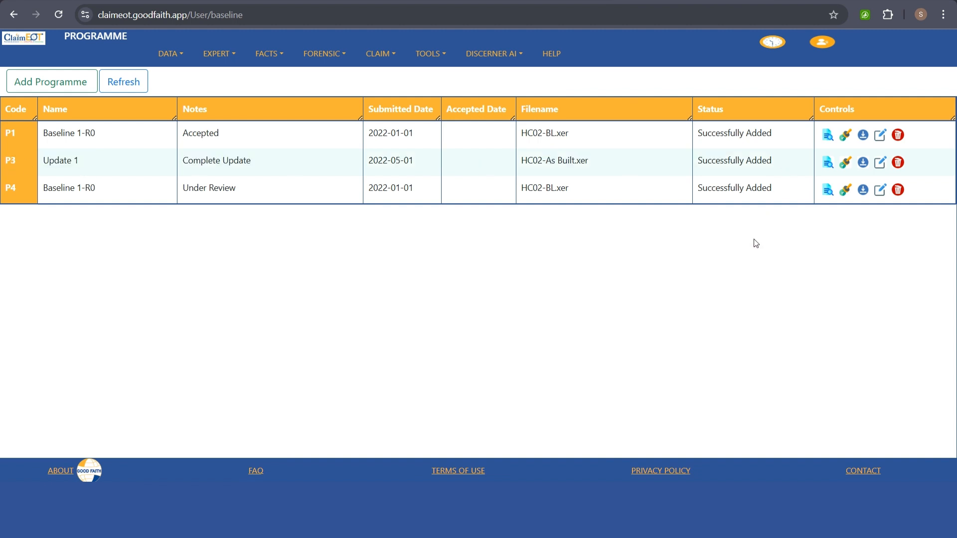
left_click(827, 190)
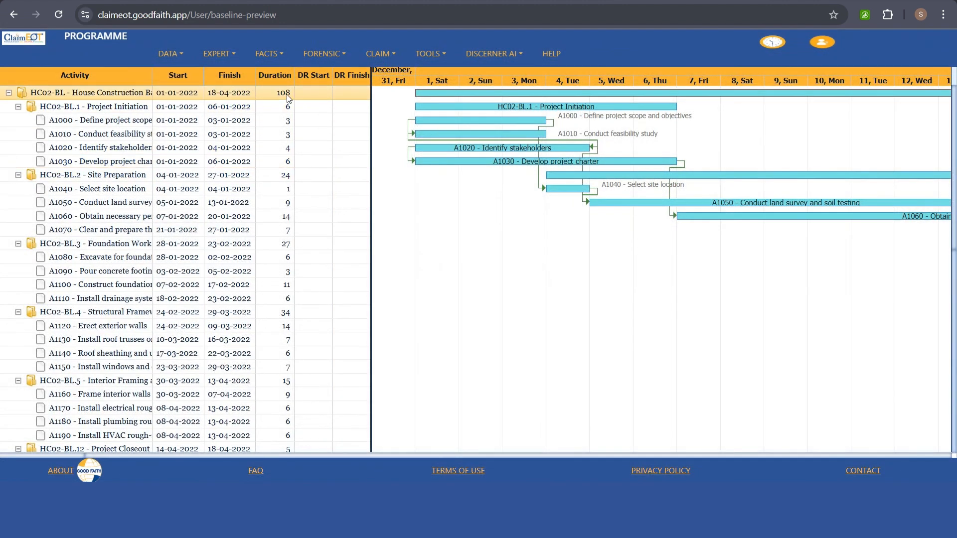
left_click(169, 53)
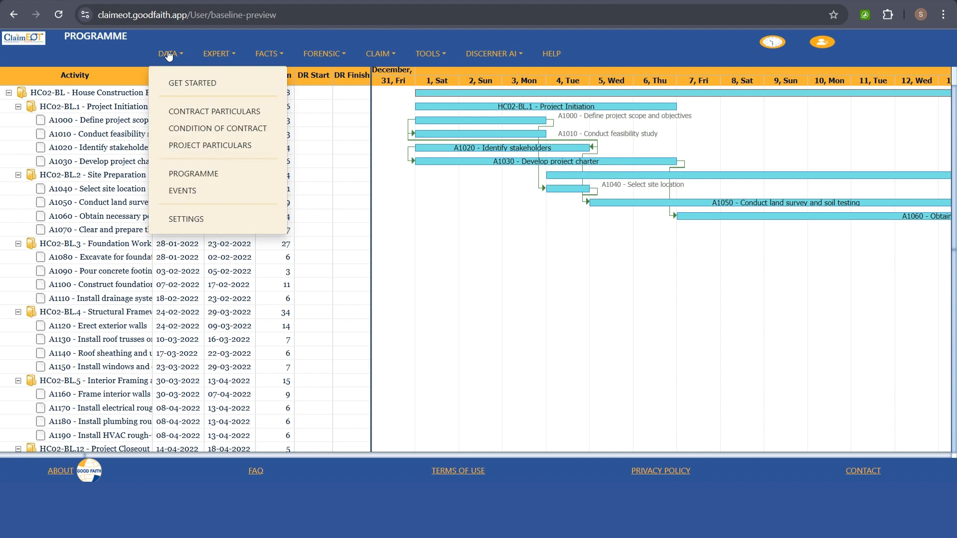
left_click(192, 173)
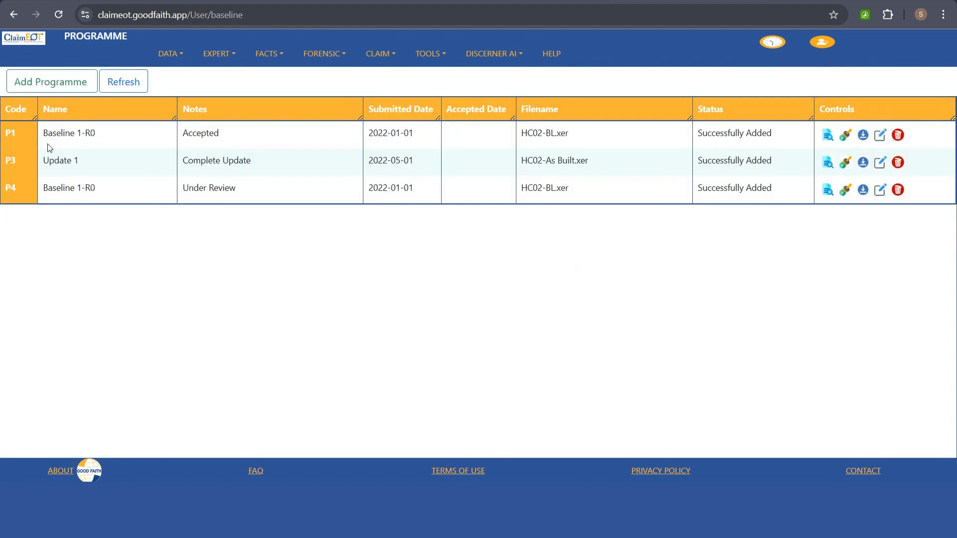
- Examine the as-built Gantt schedule of the Update 1 programme and return to the programme list
left_click(828, 163)
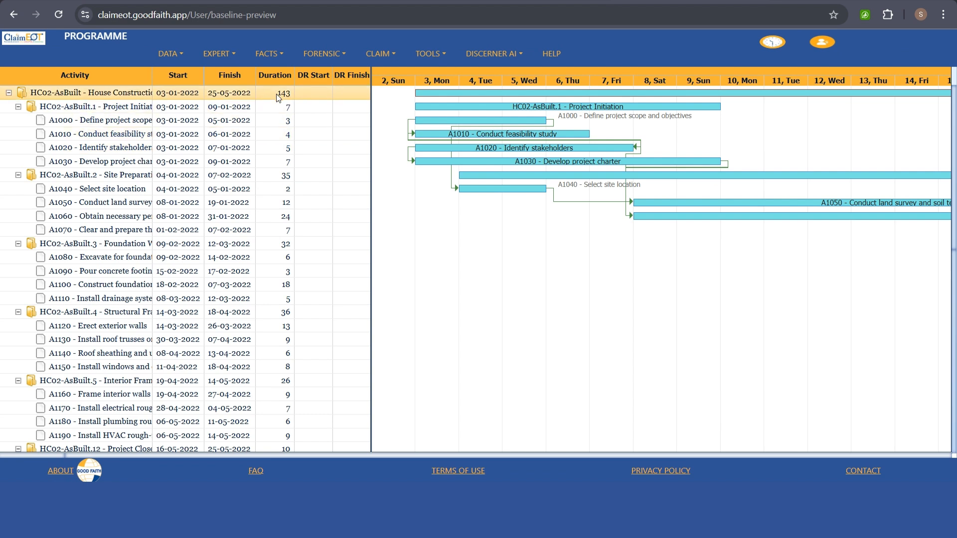
left_click(168, 54)
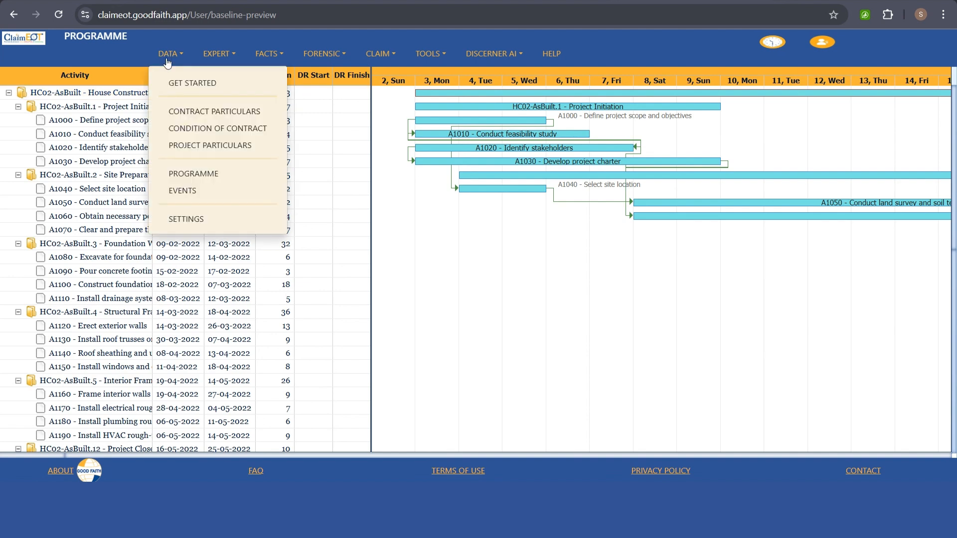
left_click(202, 175)
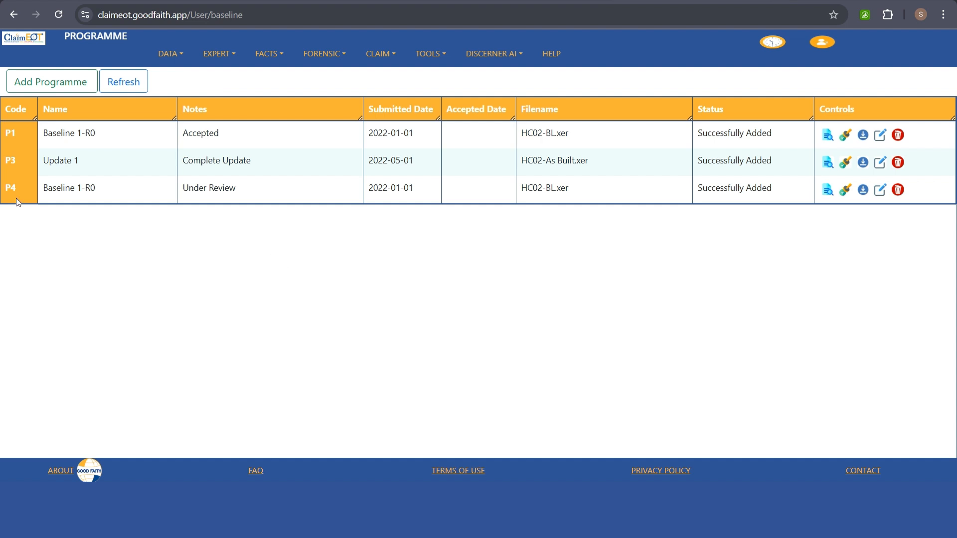
left_click_drag(21, 164, 777, 173)
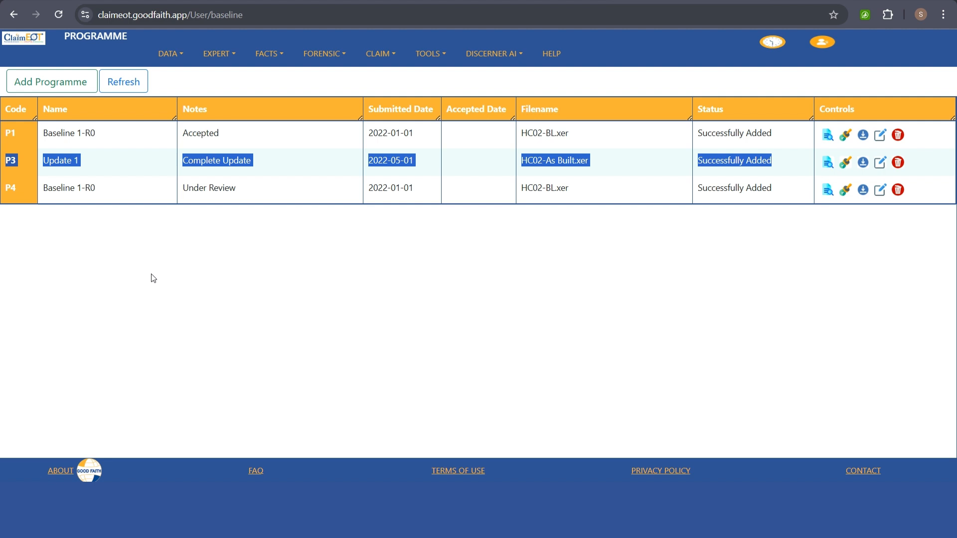
- Set up a delay analysis with P4 Baseline 1-R0 (HC02-BL.xer) as plan and P3 Update 1 (HC02-As Built.xer) as actual
left_click(219, 55)
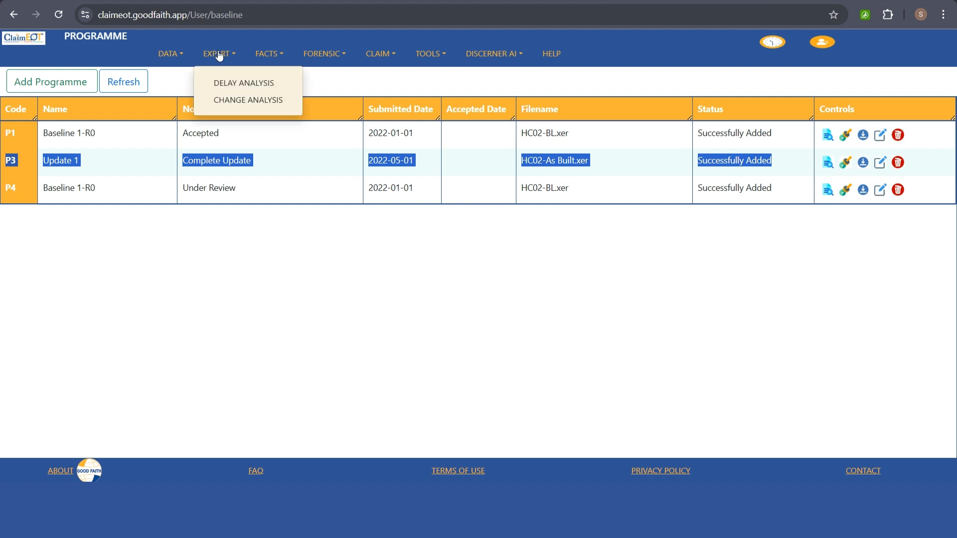
left_click(233, 86)
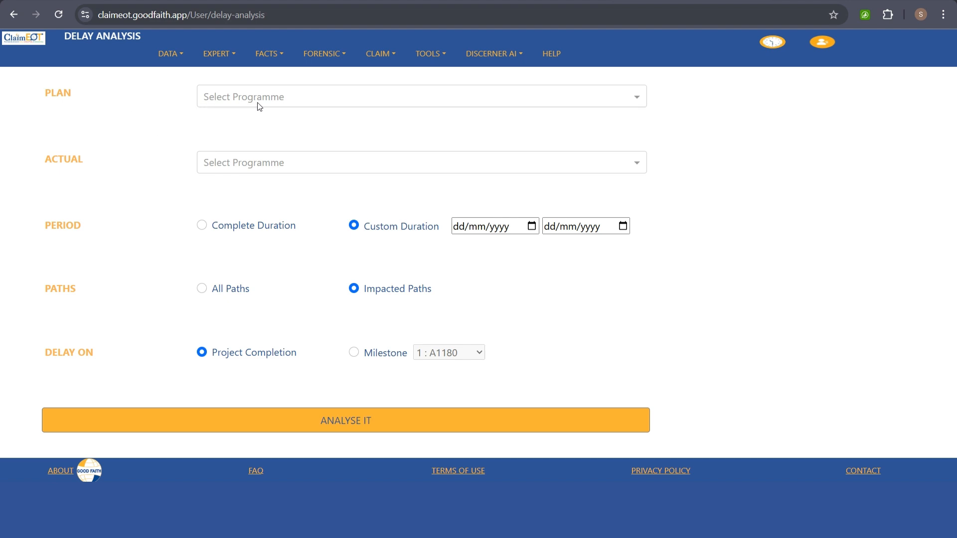
double_click(58, 97)
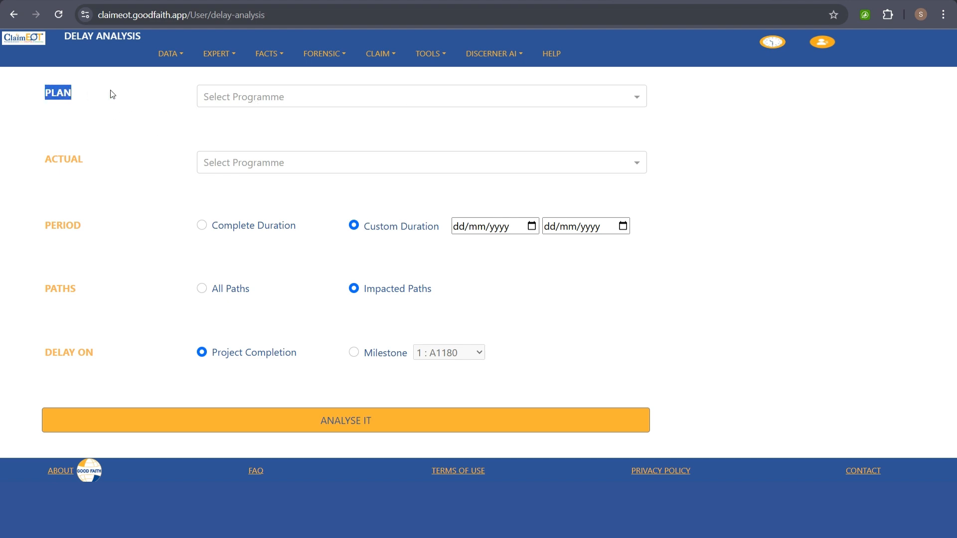
left_click(220, 96)
left_click(244, 168)
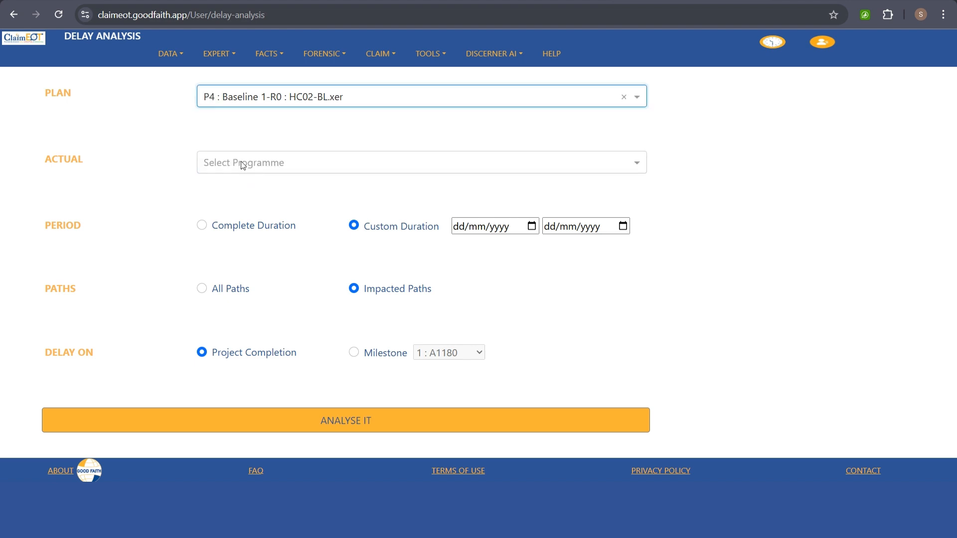
left_click(30, 169)
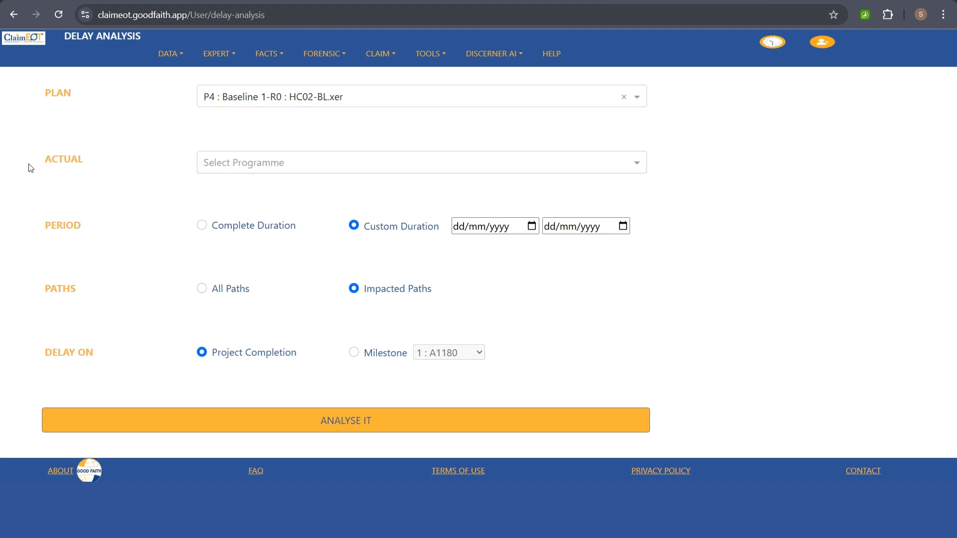
double_click(30, 168)
left_click(216, 159)
left_click(259, 214)
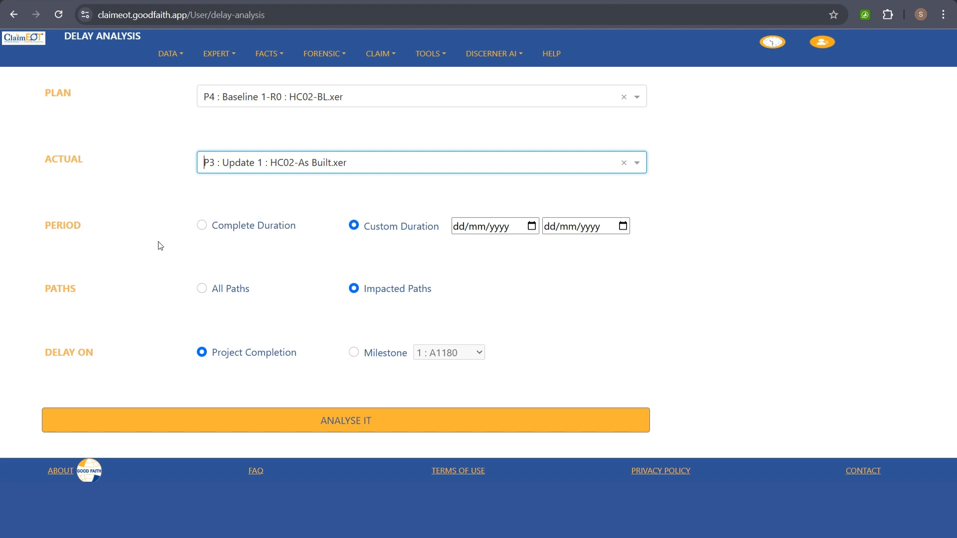
- Run the delay analysis for the complete duration and all paths, with delay on project completion
left_click(201, 225)
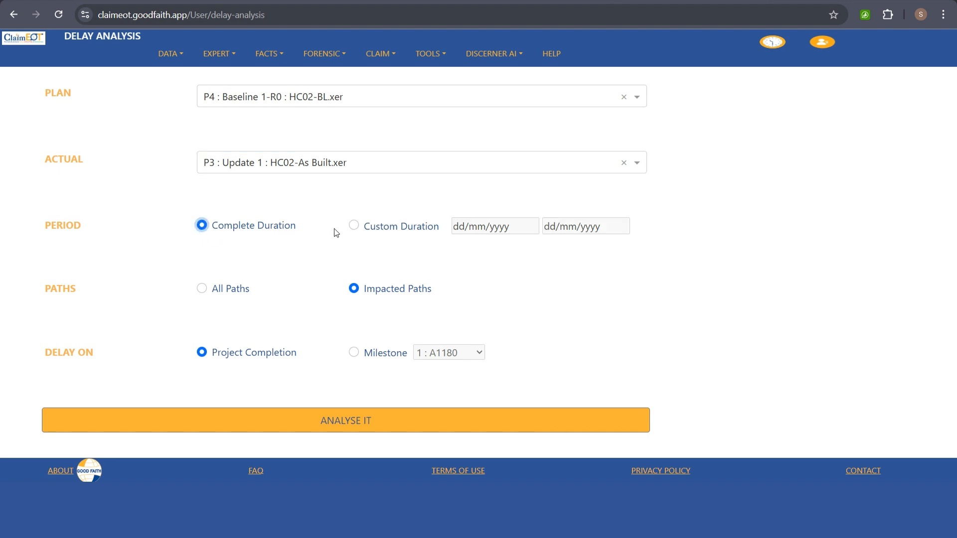
left_click(354, 226)
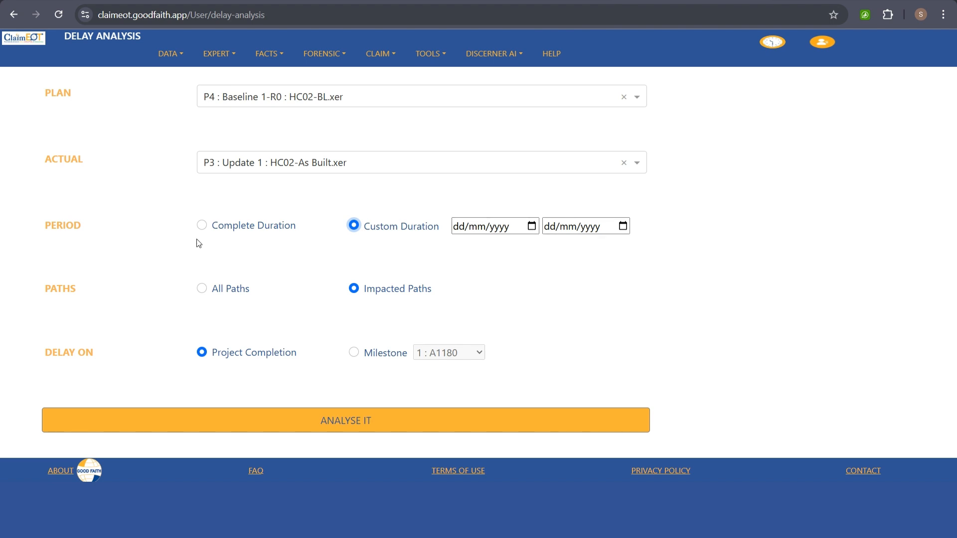
left_click(202, 226)
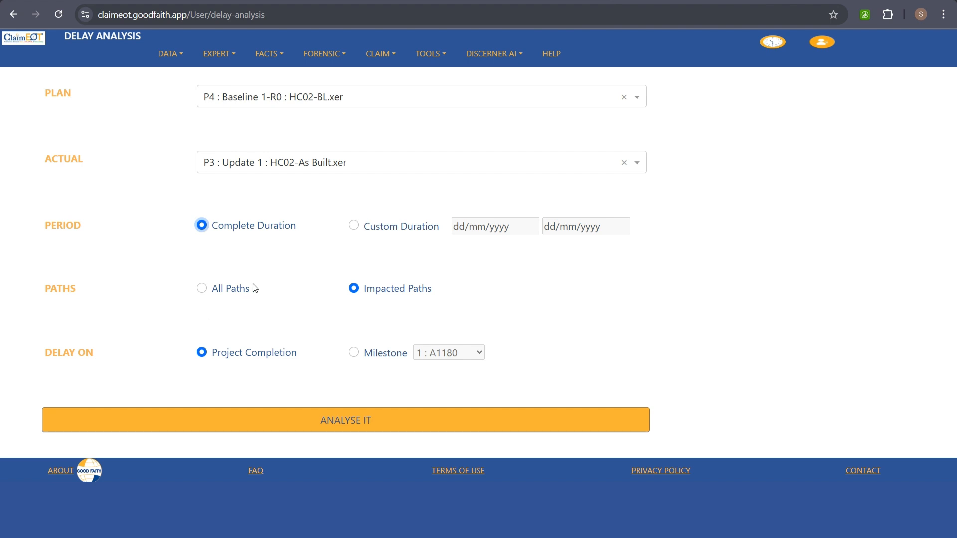
left_click(201, 289)
left_click(353, 290)
left_click(201, 289)
left_click(355, 354)
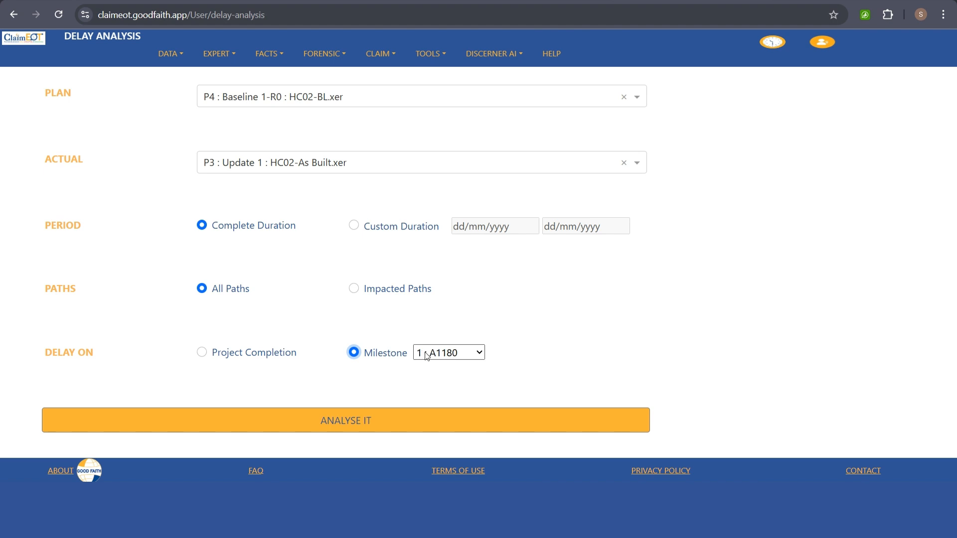
left_click(208, 355)
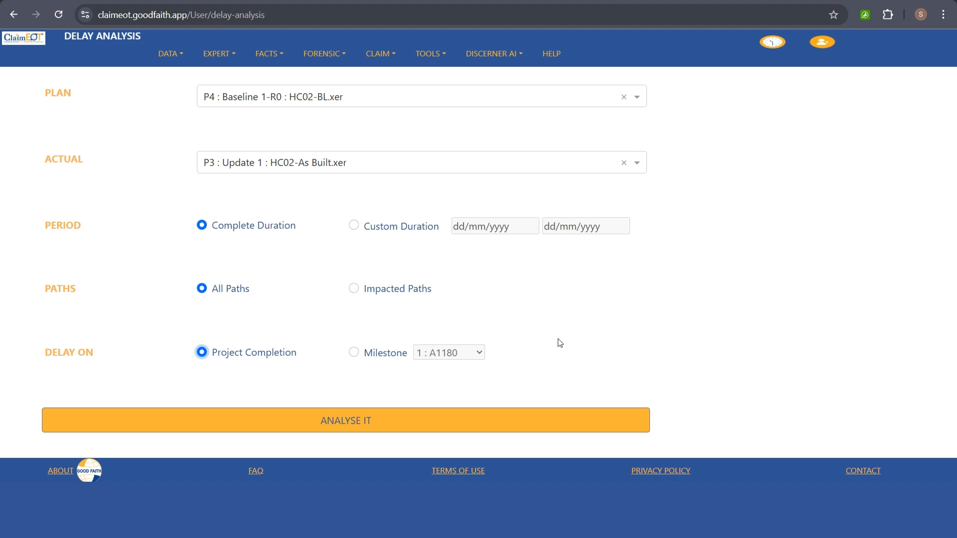
left_click(361, 424)
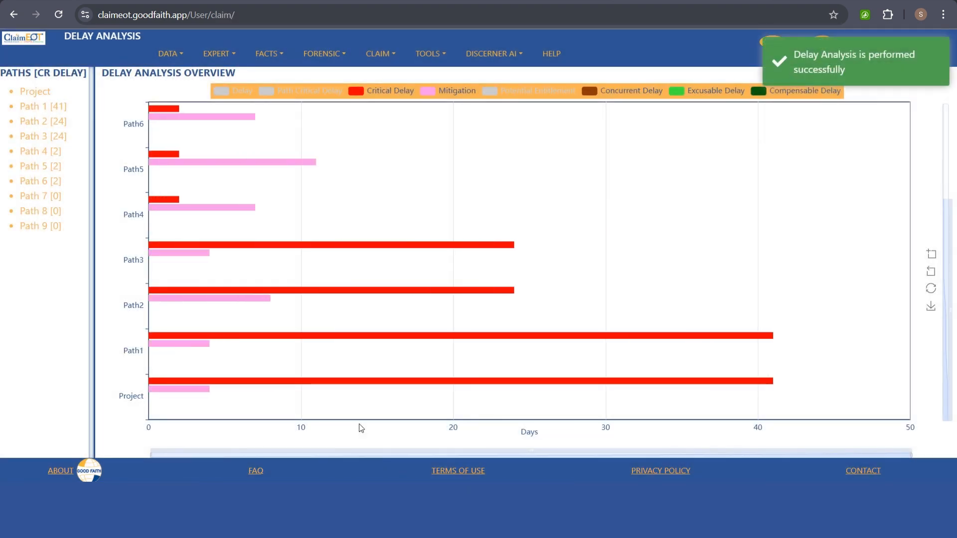
- Review the critical delay and mitigation per path in the analysis overview, and the project's daily delay trend
mouse_move(397, 418)
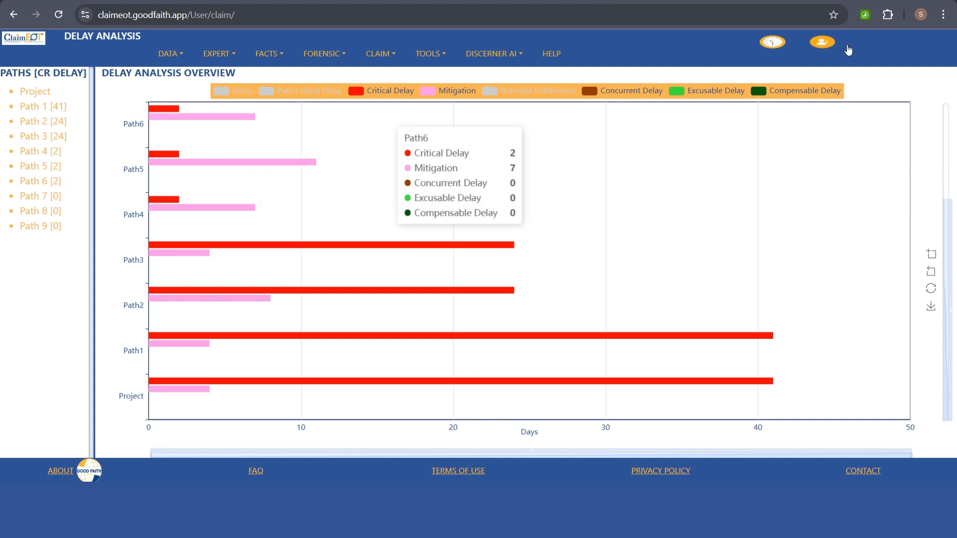
mouse_move(949, 259)
left_mouse_down()
mouse_move(956, 75)
mouse_move(956, 267)
left_mouse_up()
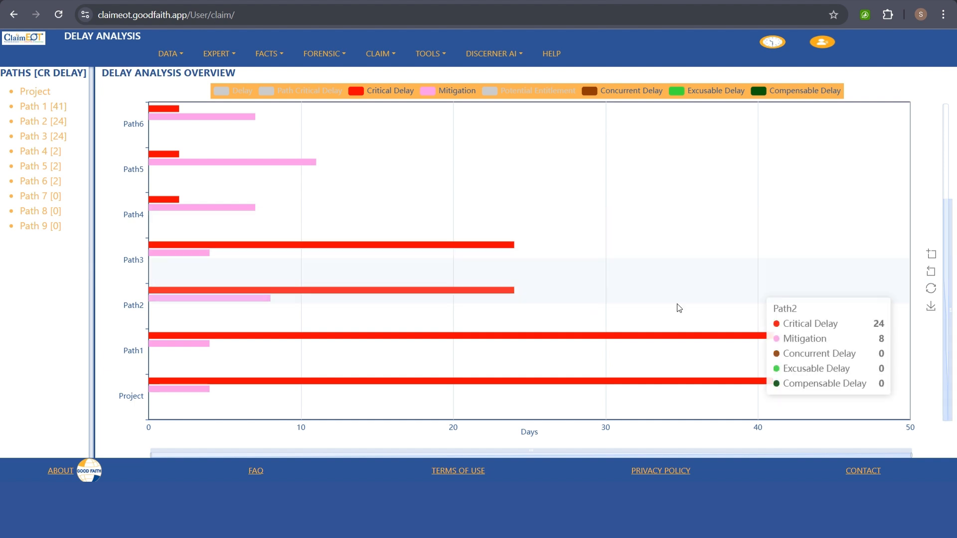
mouse_move(258, 385)
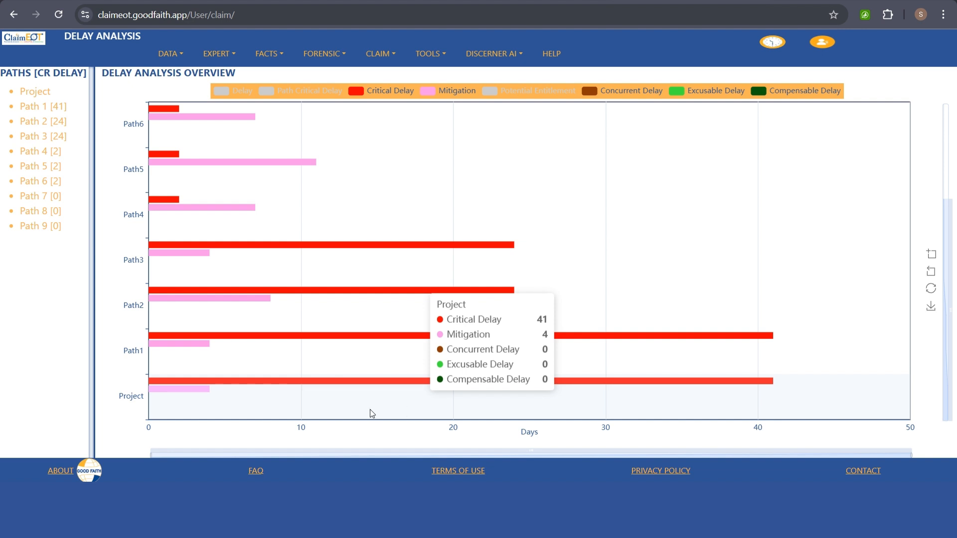
left_click(268, 57)
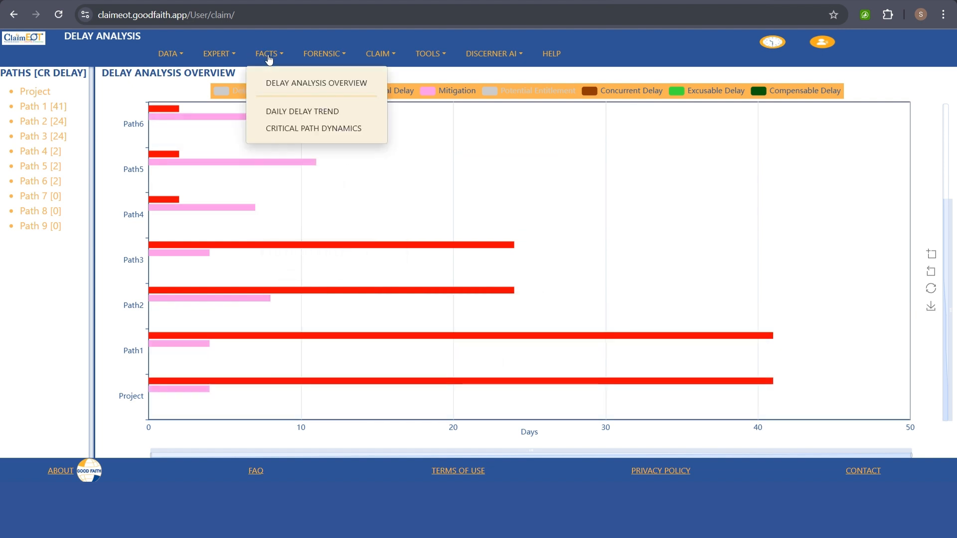
left_click(298, 113)
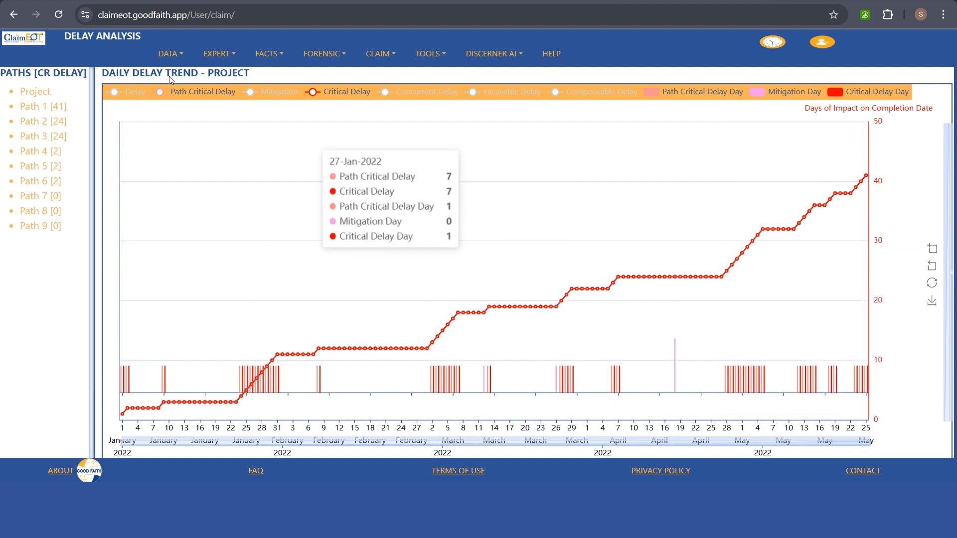
- Play the Critical Path Dynamics chart, pausing and resuming it to examine how critical delay develops on each path
left_click(269, 55)
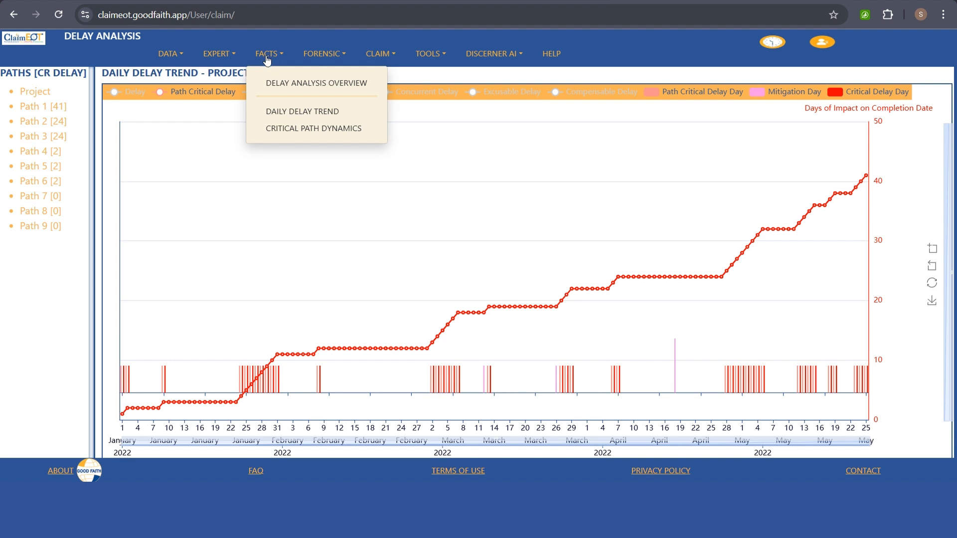
left_click(284, 135)
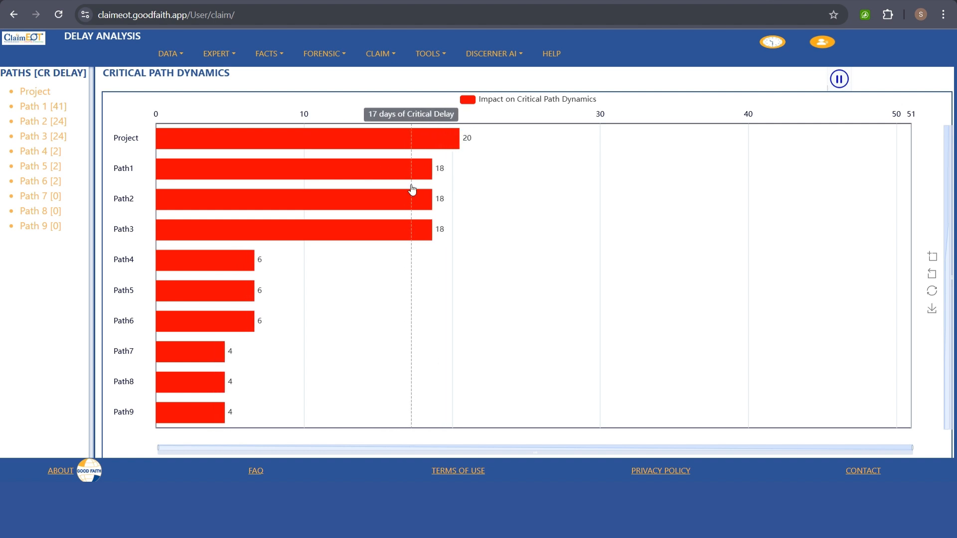
left_click(840, 80)
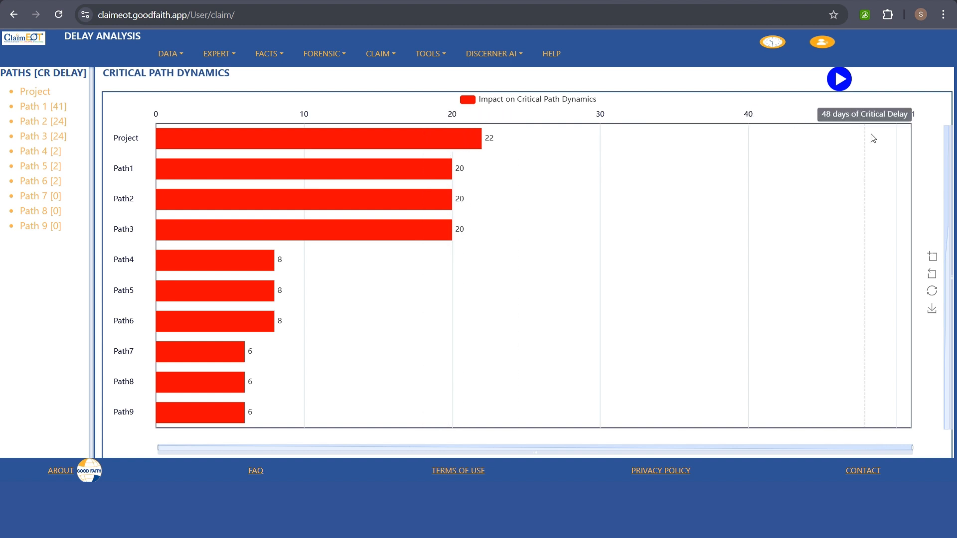
left_click(847, 80)
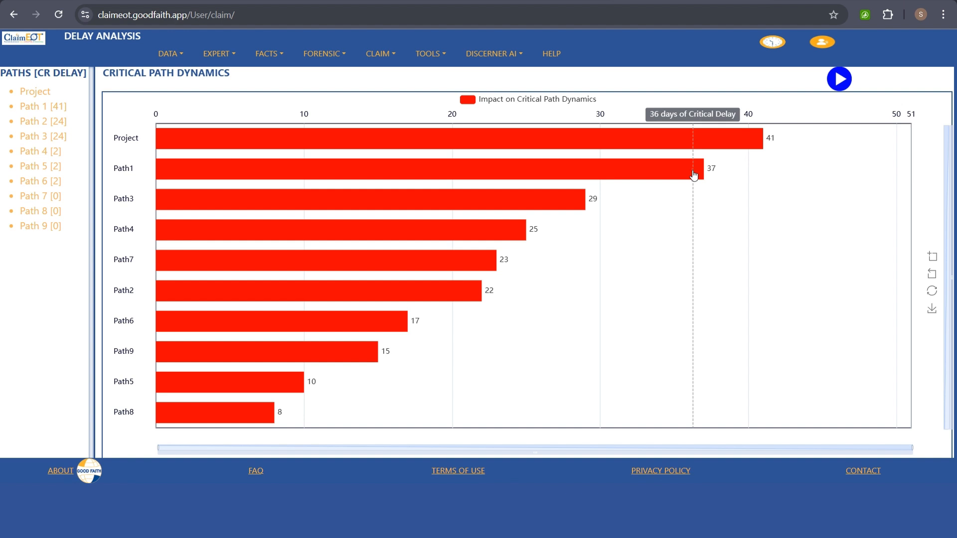
- Open the forensic Cause & Effect view for the project to compare planned and actual activities
left_click(324, 55)
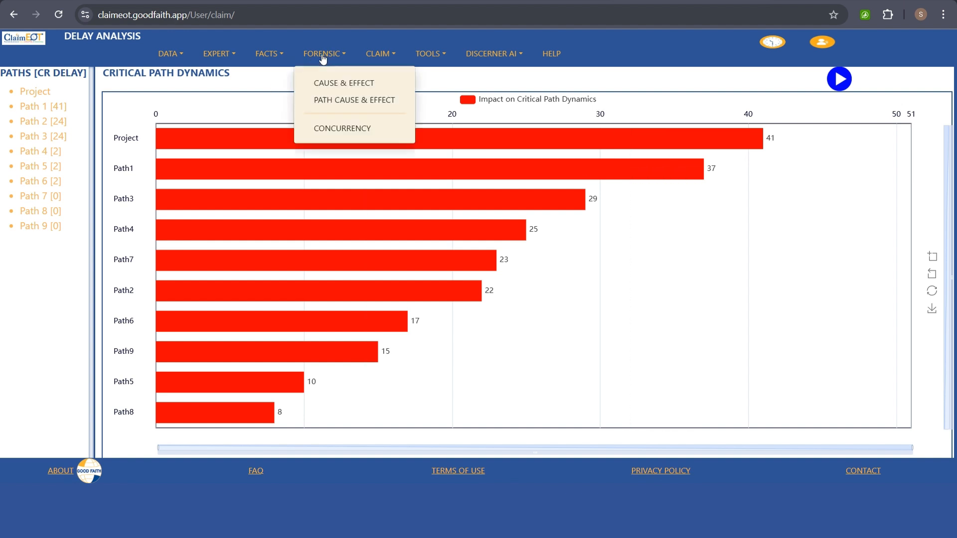
left_click(334, 84)
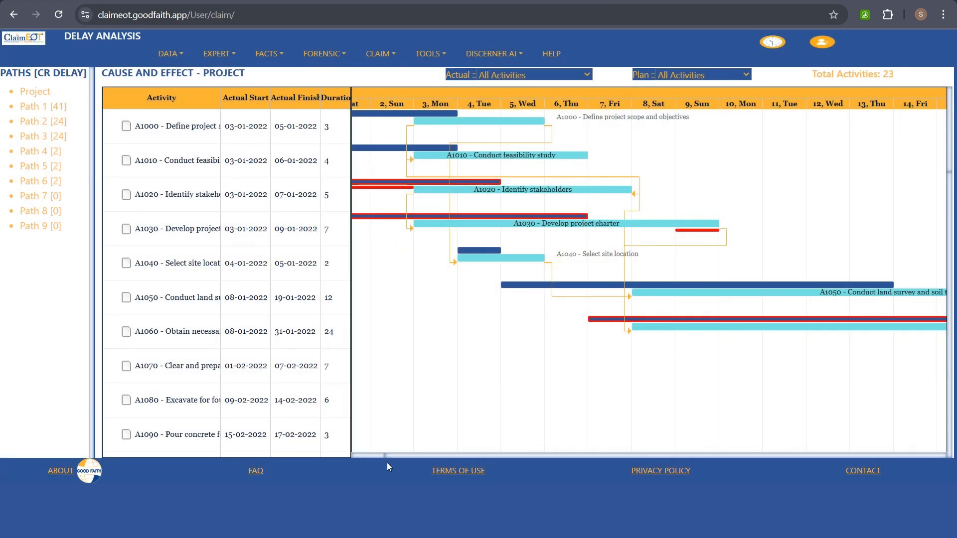
- Compare the planned and actual bars of A1010 Conduct feasibility study and A1030 Develop project charter from their planned starts
left_click_drag(388, 454, 376, 455)
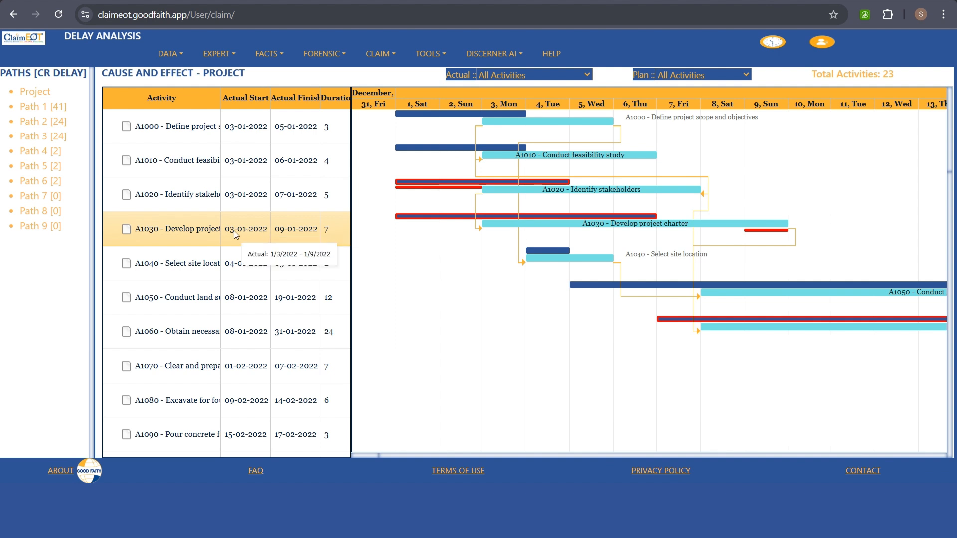
left_click(178, 166)
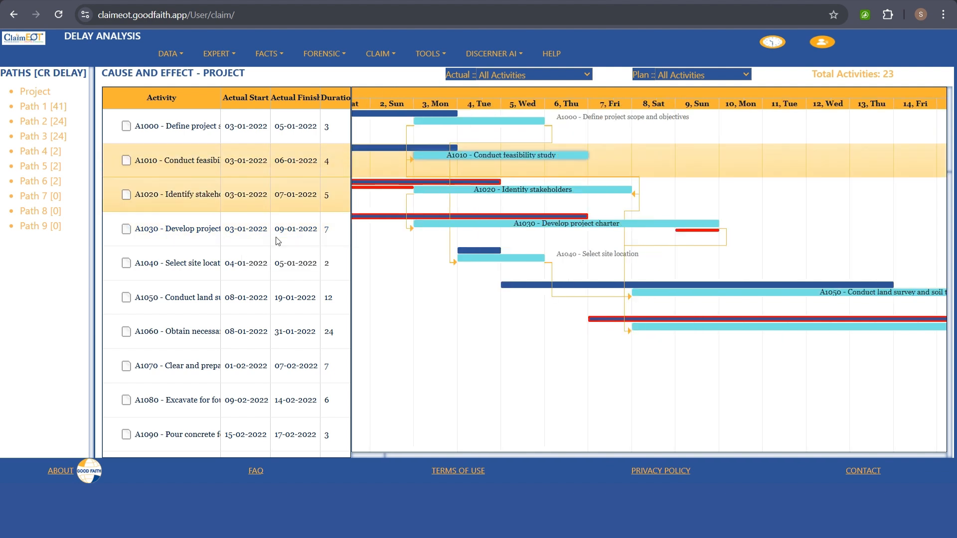
left_click_drag(381, 453, 363, 450)
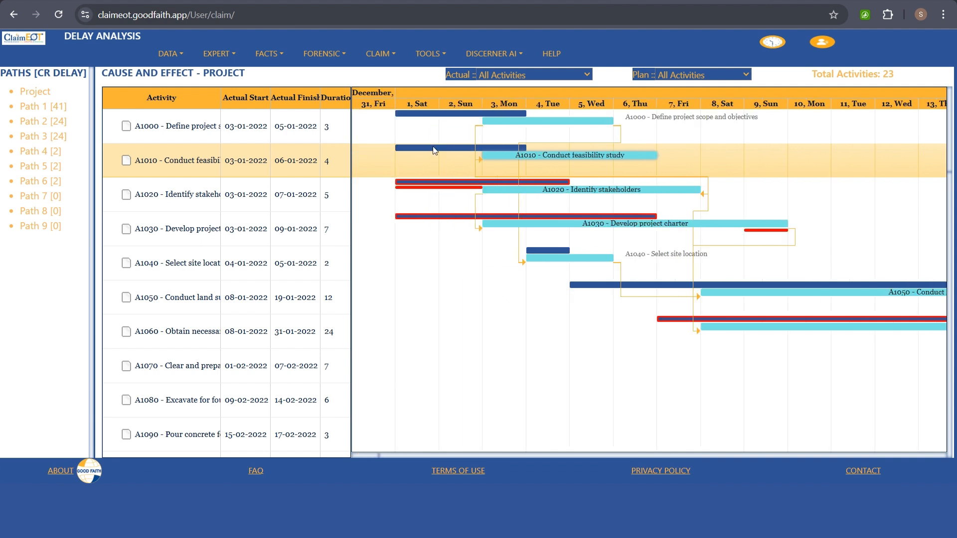
mouse_move(569, 157)
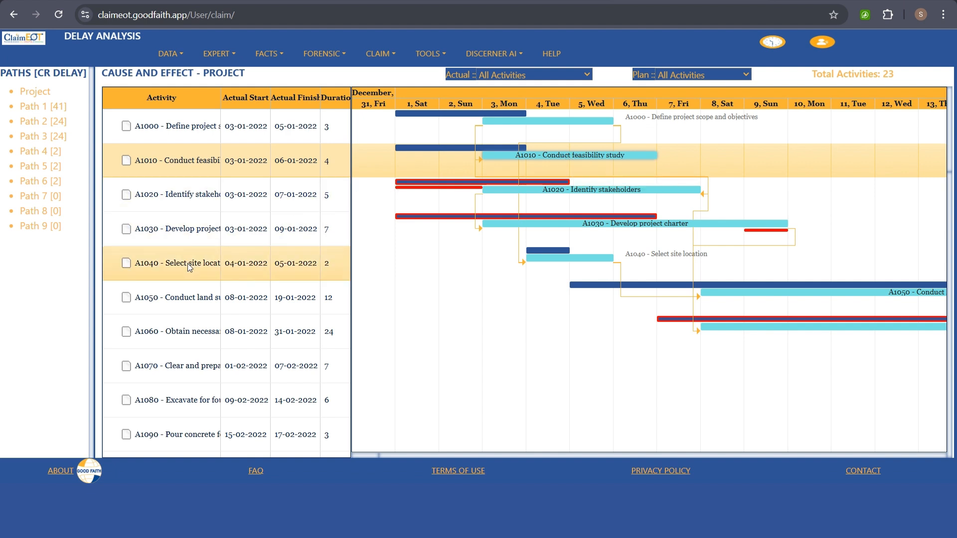
left_click(184, 232)
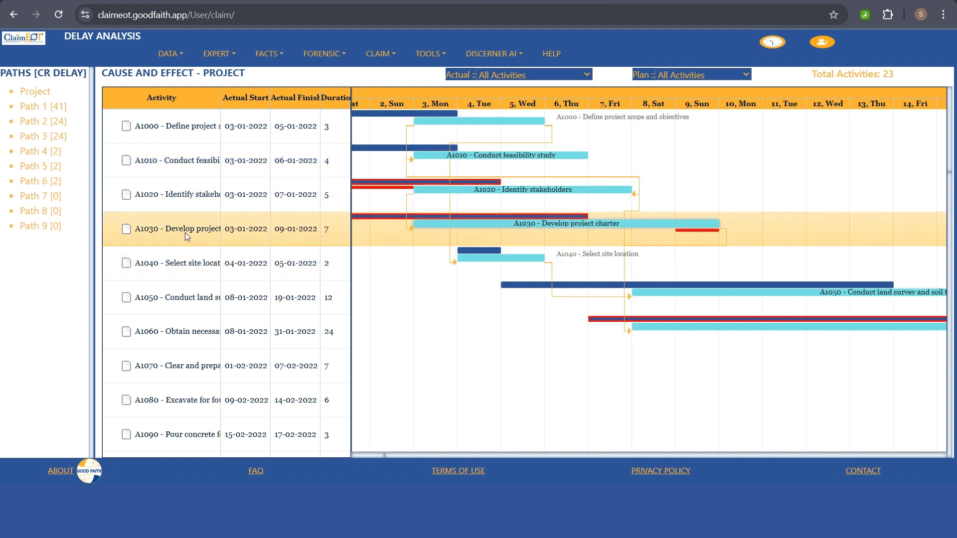
left_click_drag(387, 456, 377, 454)
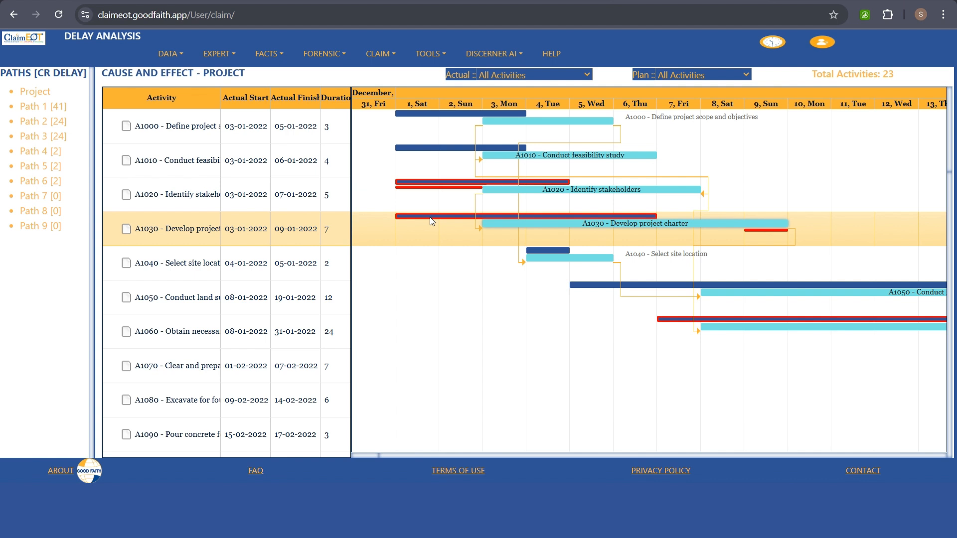
- Examine the planned bars, actual bars and delay markers of A1020 Identify stakeholders and A1030 Develop project charter
left_click(176, 200)
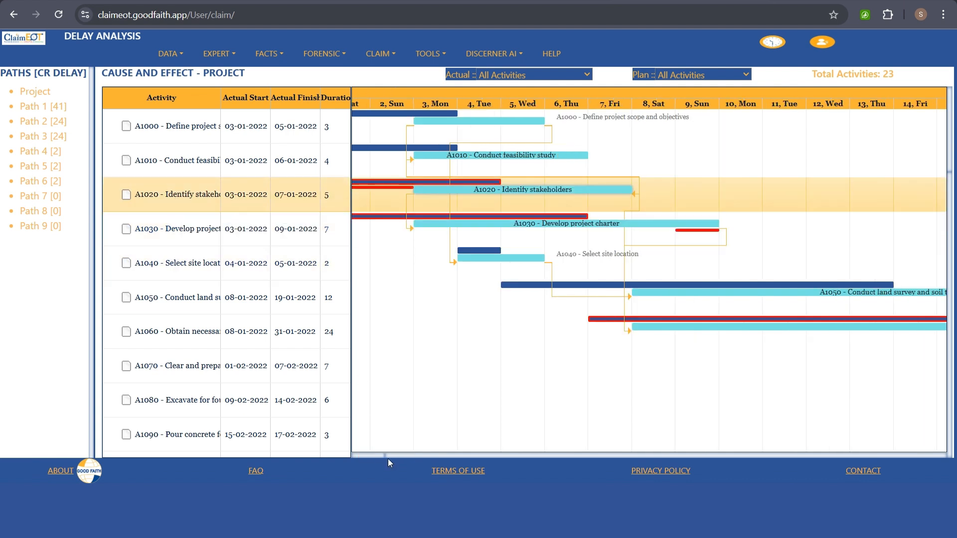
left_click_drag(388, 457, 378, 456)
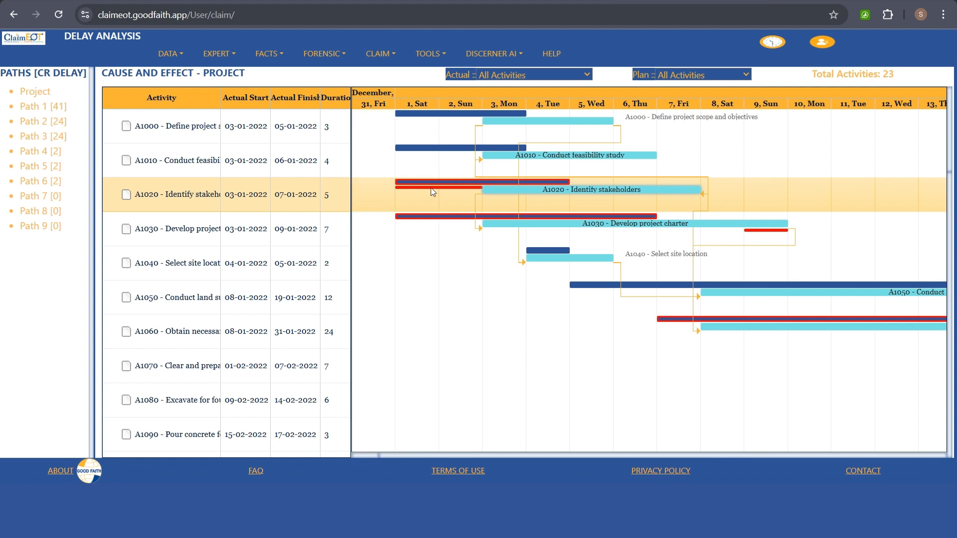
mouse_move(499, 194)
mouse_move(754, 220)
left_click(145, 193)
mouse_move(139, 197)
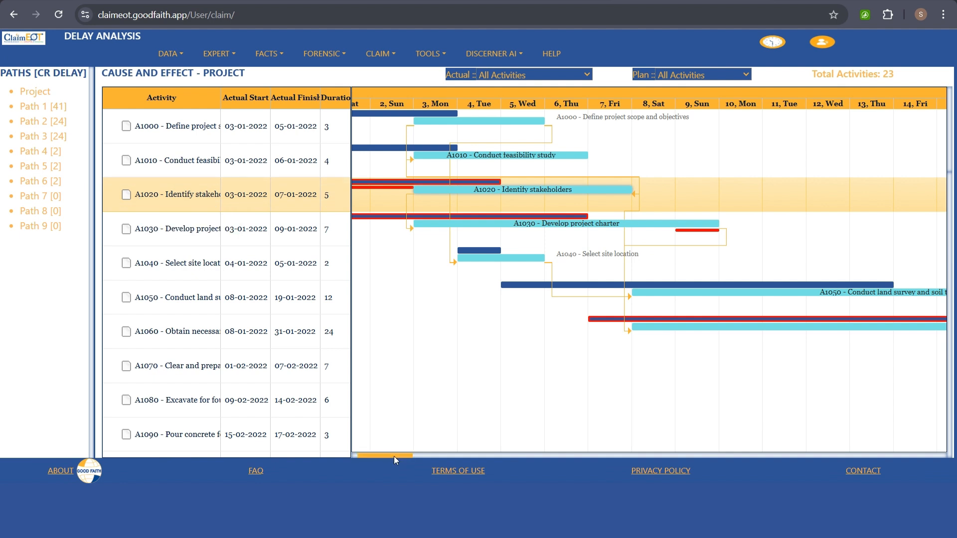
left_click_drag(394, 456, 369, 456)
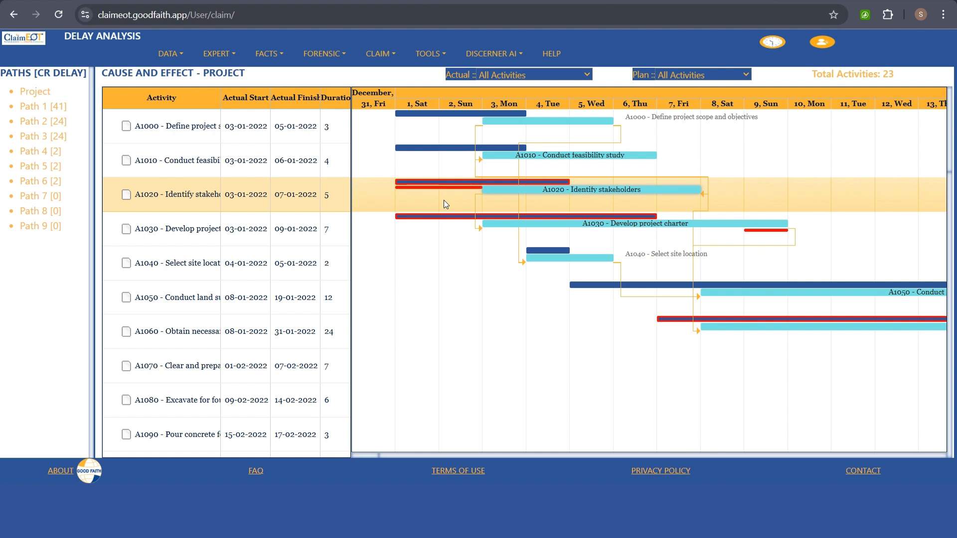
left_click(190, 239)
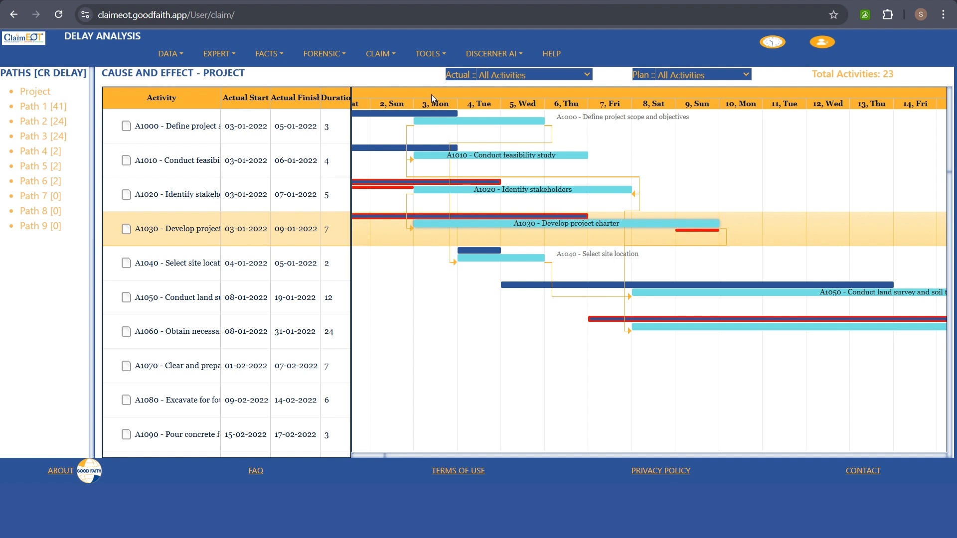
left_click_drag(380, 457, 375, 457)
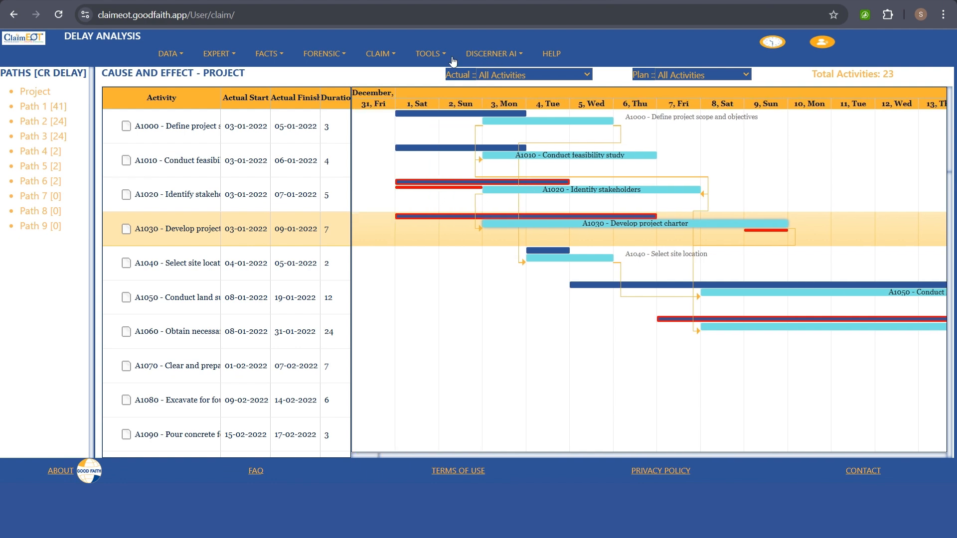
- Change the Gantt chart's time unit to weekly
left_click(432, 54)
mouse_move(453, 88)
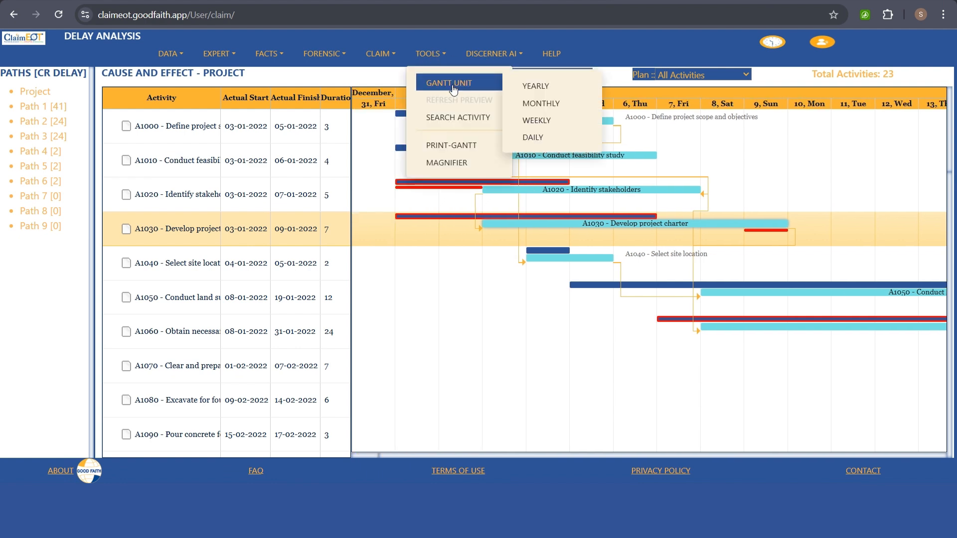
left_click(546, 121)
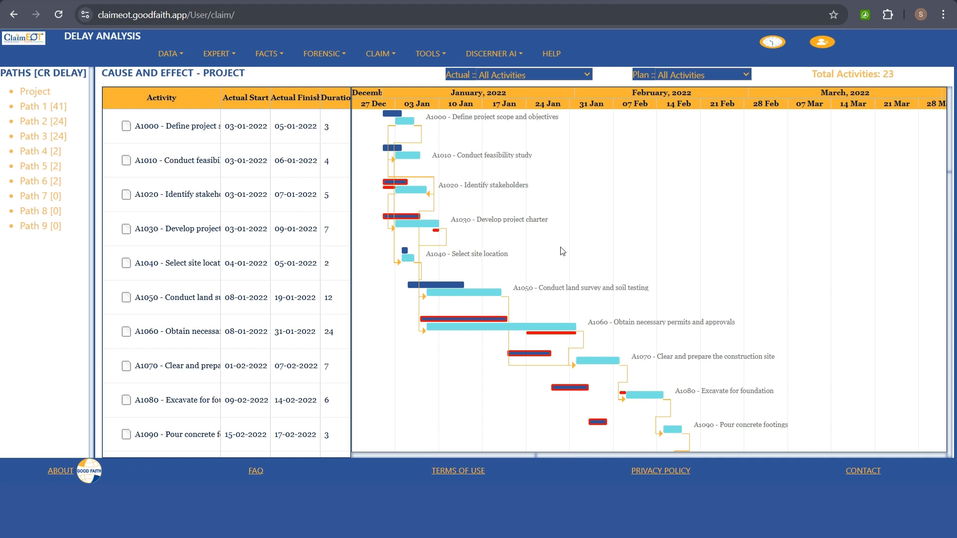
- Review the delay markers across the project's activities, including the bars of A1060 Obtain necessary permits and approvals
scroll(601, 322, "down", 1)
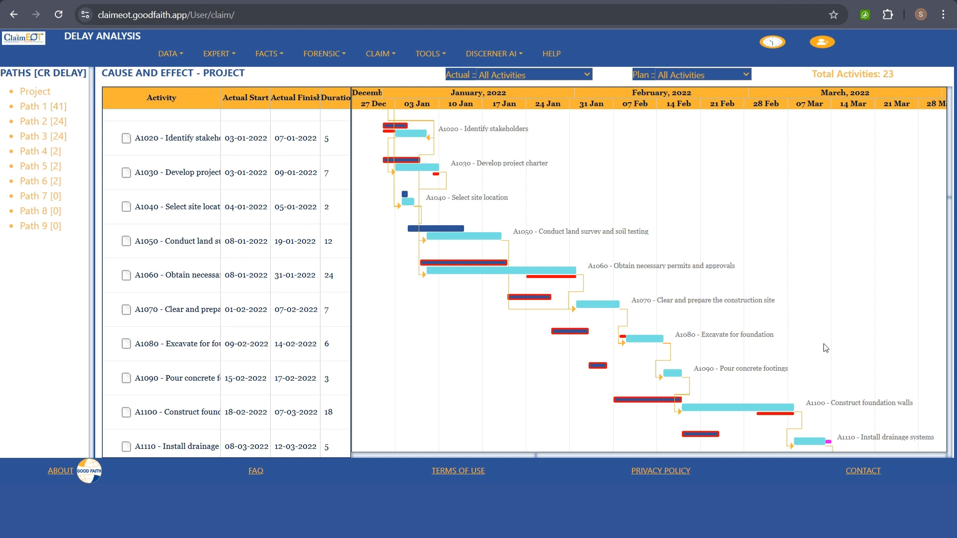
scroll(826, 348, "down", 1)
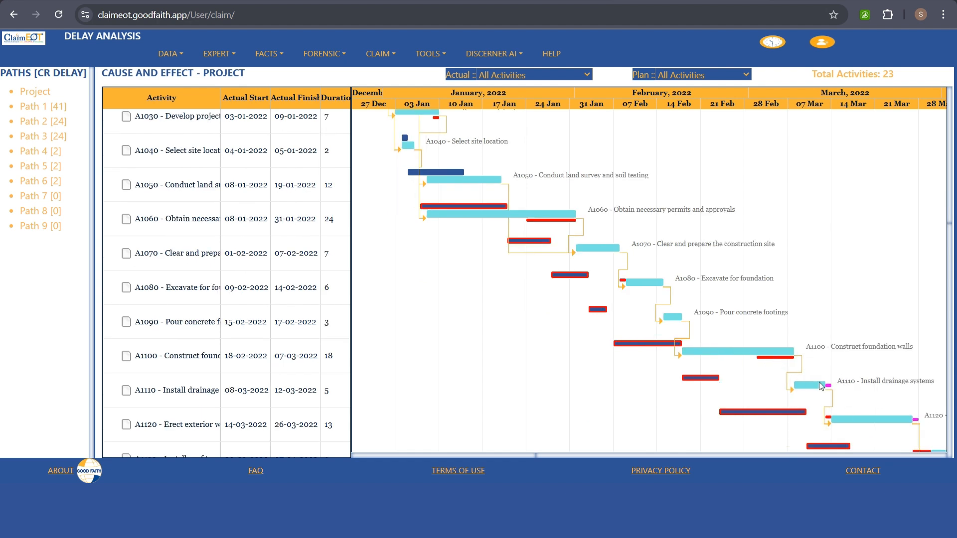
mouse_move(831, 387)
scroll(758, 343, "down", 3)
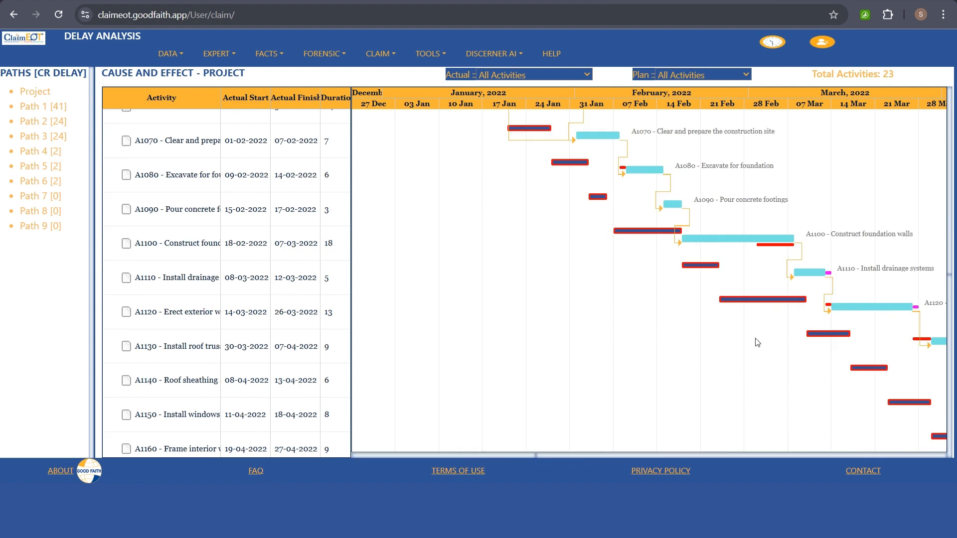
scroll(755, 349, "up", 5)
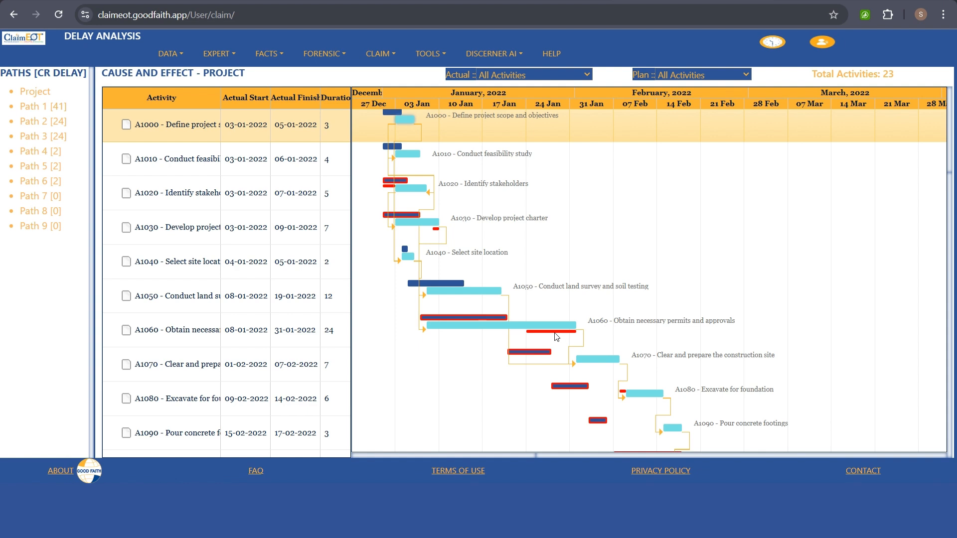
left_click(178, 332)
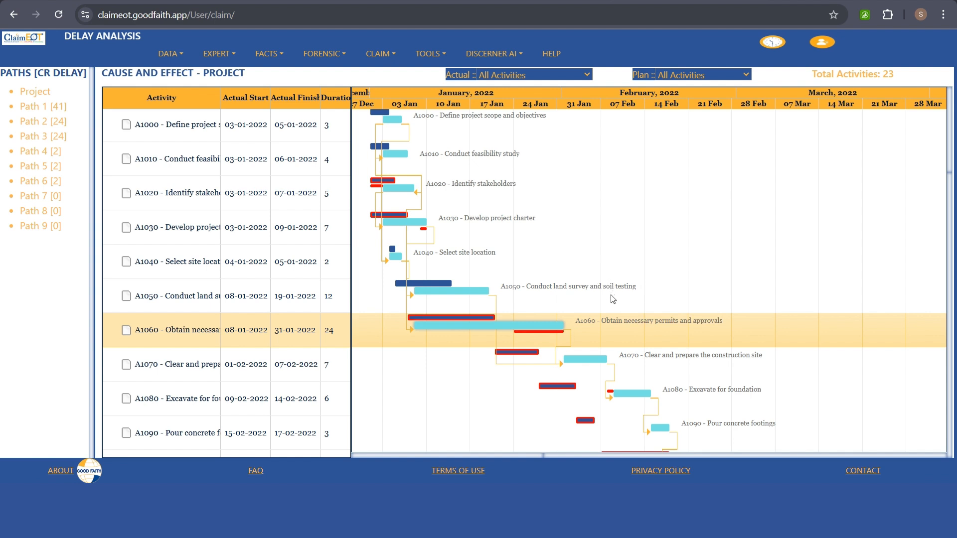
mouse_move(630, 291)
- Filter the actual activities to Impacted Activities and review them for Path 1
left_click(516, 105)
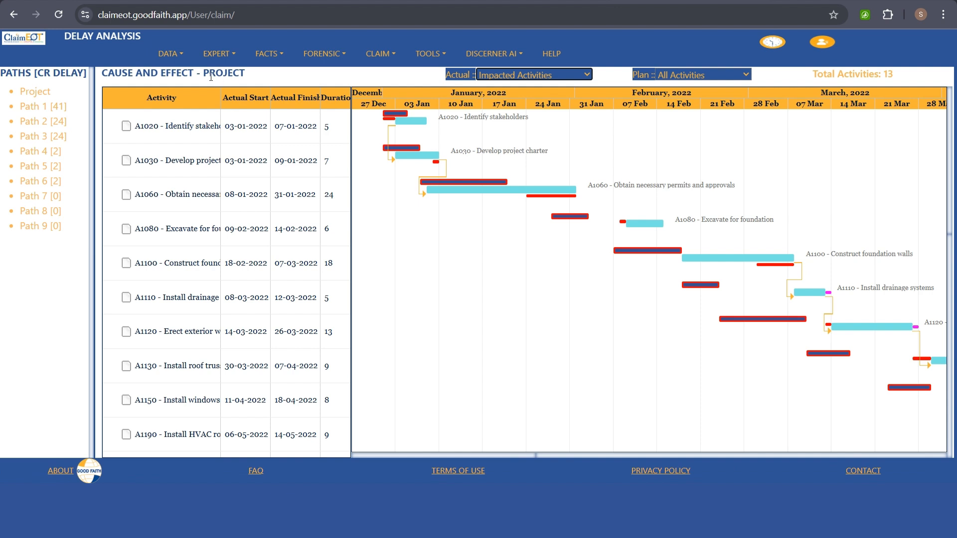
left_click_drag(202, 74, 285, 77)
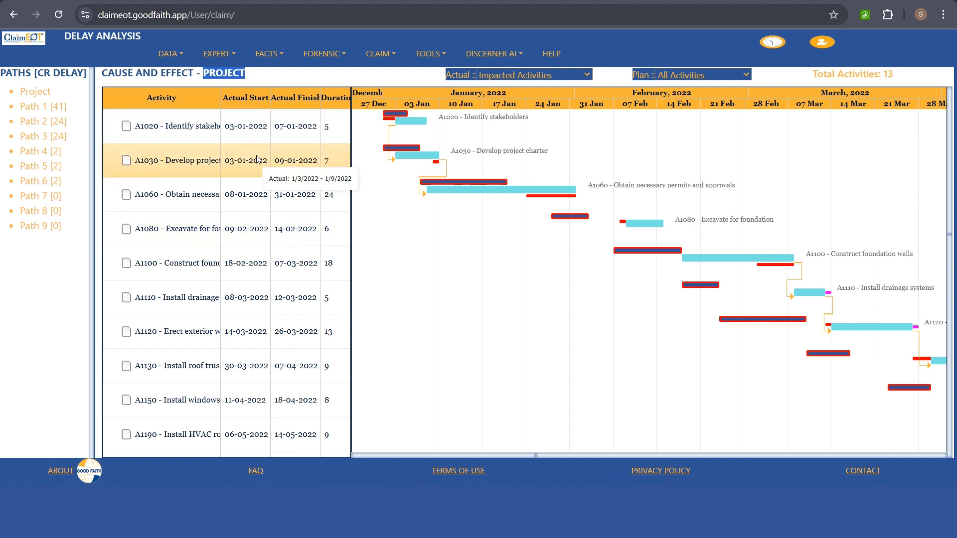
left_click(40, 114)
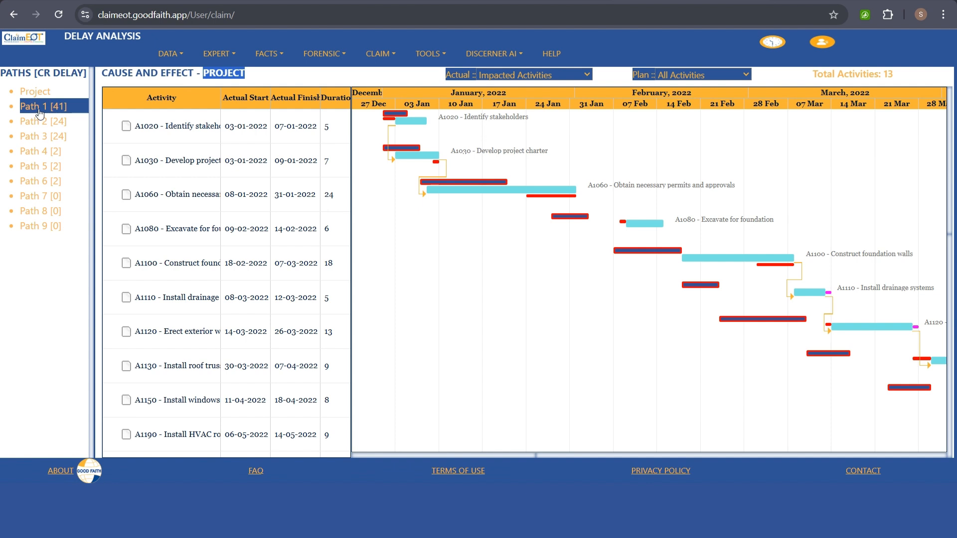
left_click(44, 135)
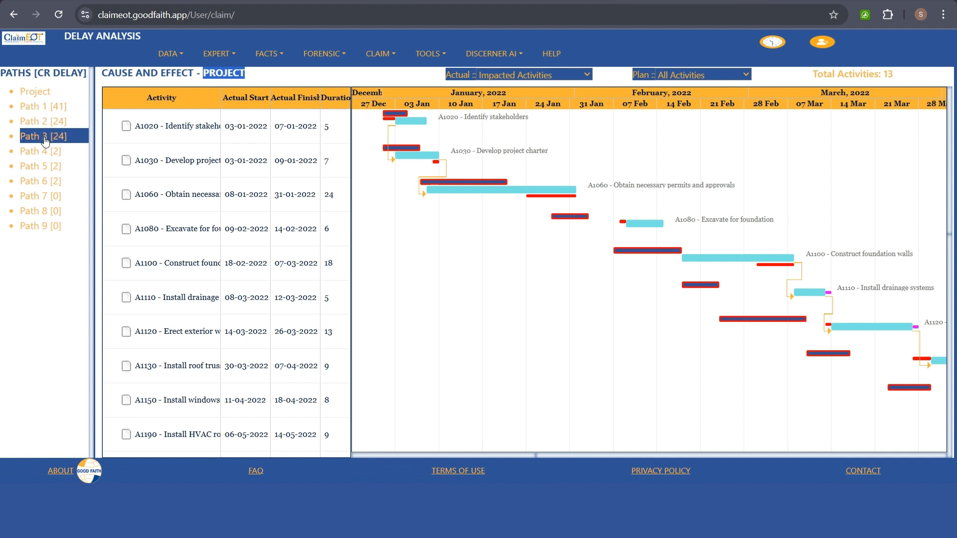
left_click(39, 110)
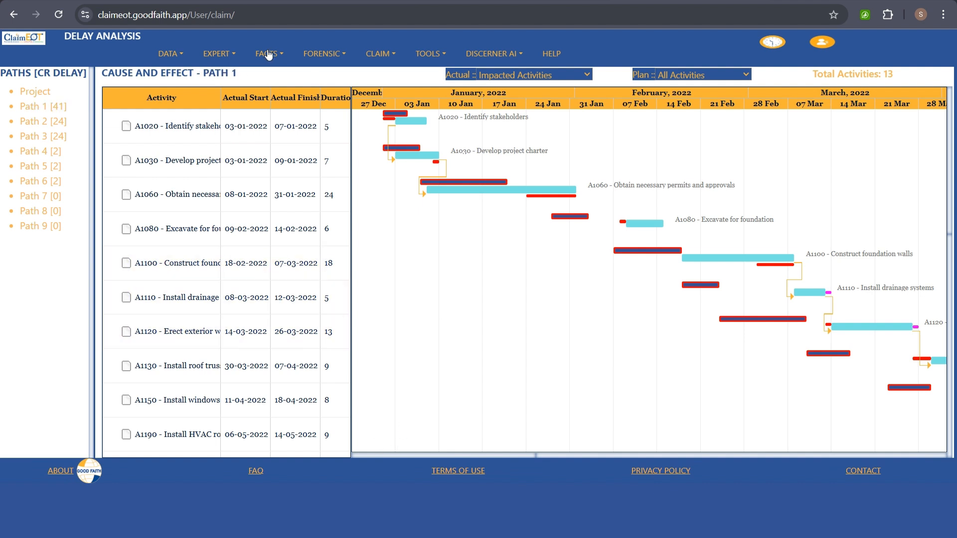
left_click_drag(194, 75, 285, 76)
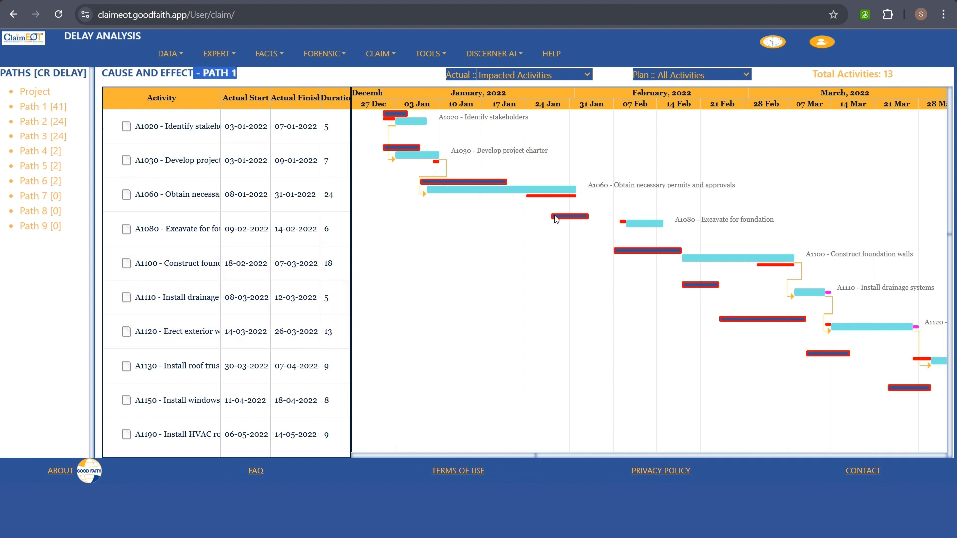
scroll(584, 297, "down", 1)
scroll(640, 332, "down", 1)
scroll(643, 329, "up", 2)
- View the impacted activities of Path 9 from the start of the timeline, and return to those of Path 1
left_click(40, 226)
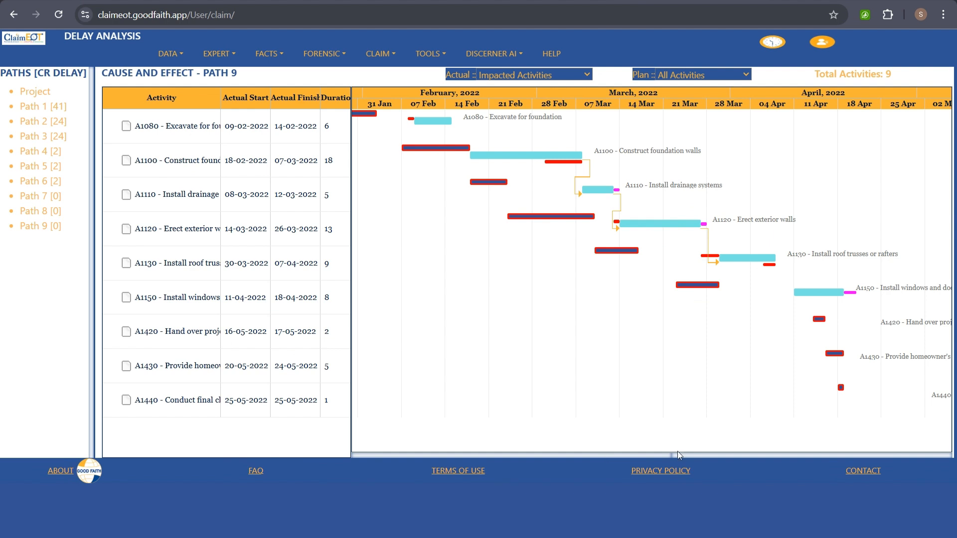
left_click_drag(675, 454, 491, 451)
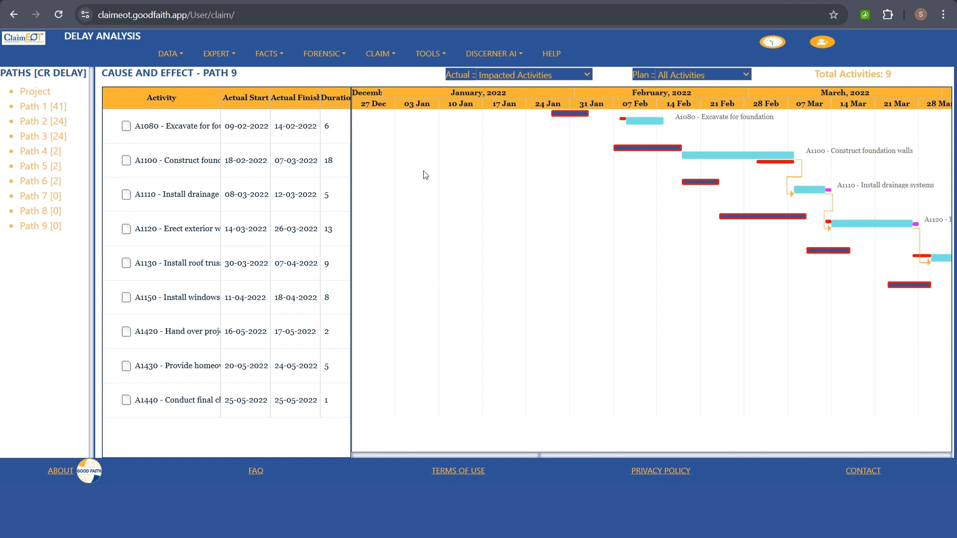
left_click(270, 54)
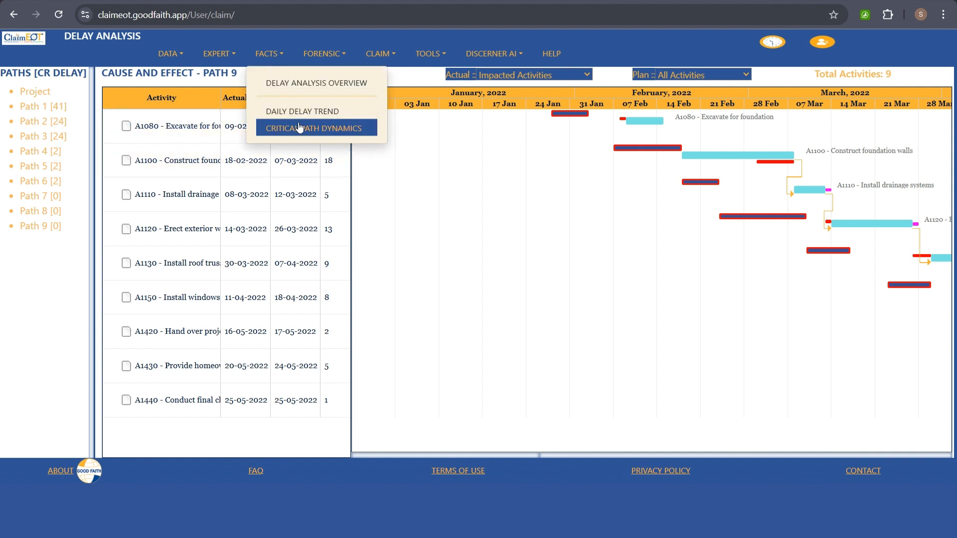
left_click(409, 79)
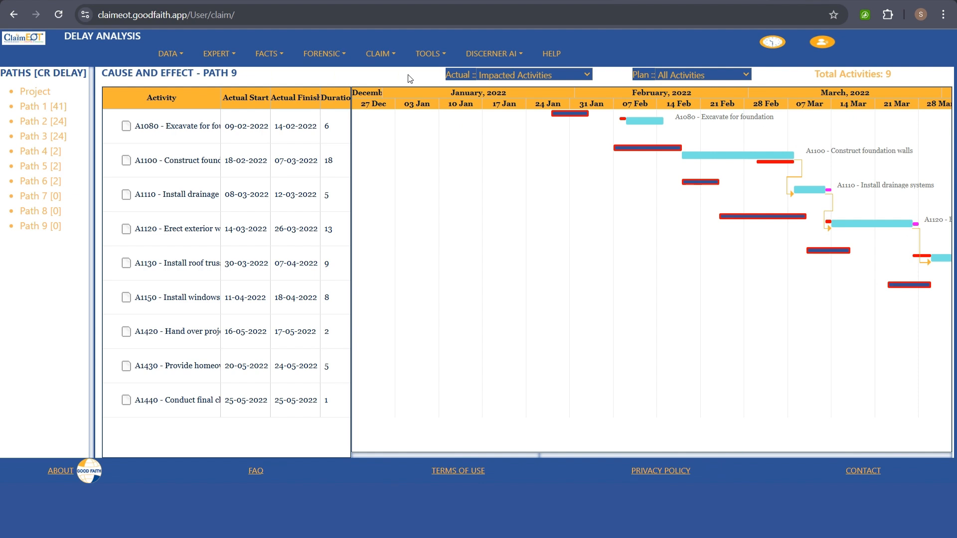
left_click(32, 107)
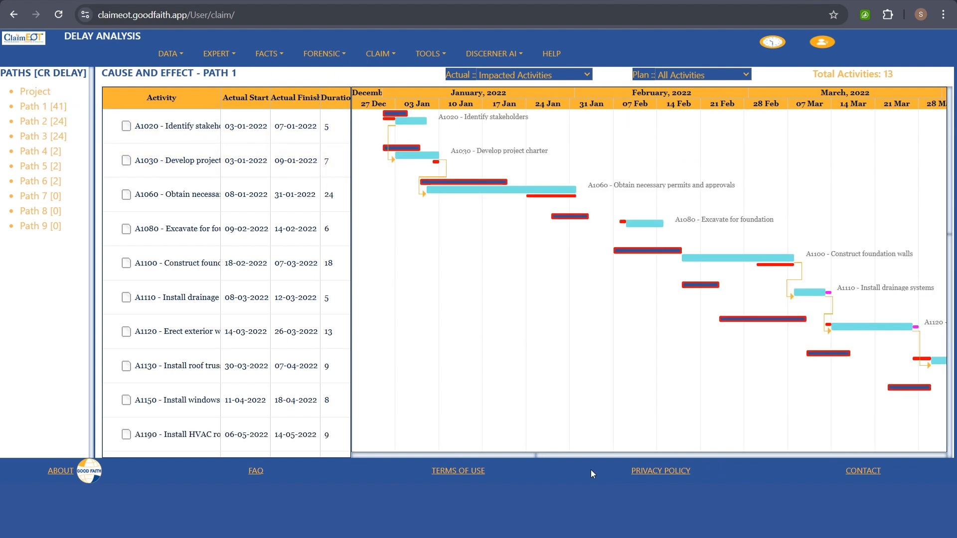
left_click_drag(547, 455, 589, 454)
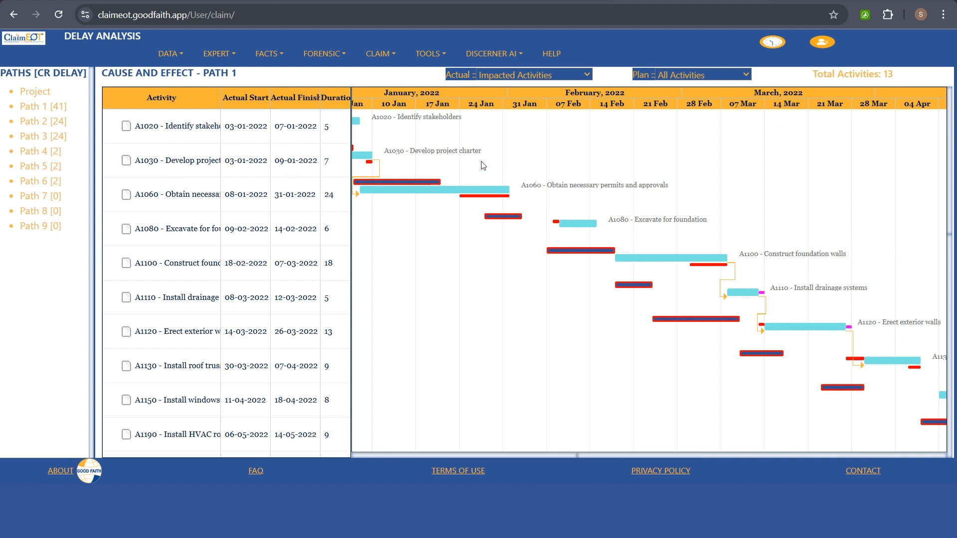
- Check the Critical Path Dynamics chart again and return to the project's Cause & Effect view
left_click(268, 55)
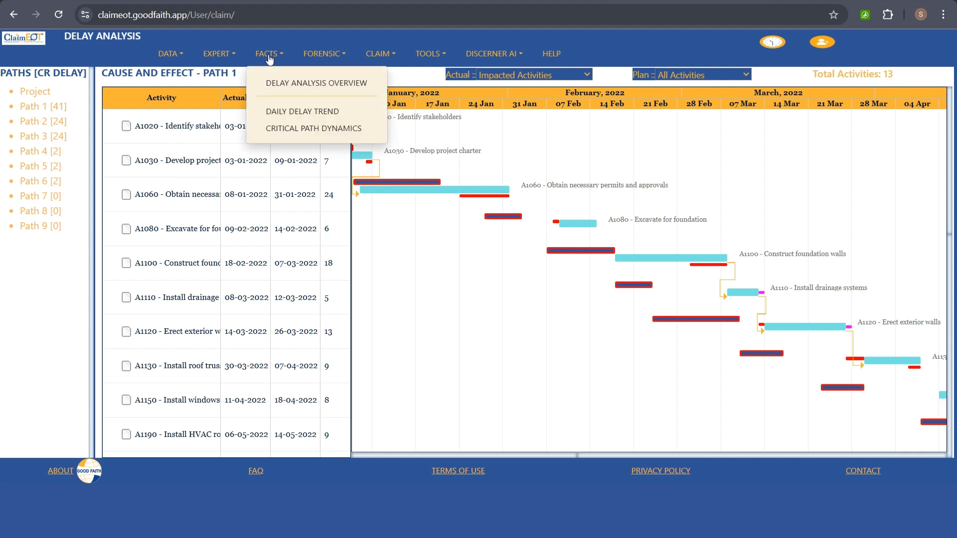
left_click(318, 129)
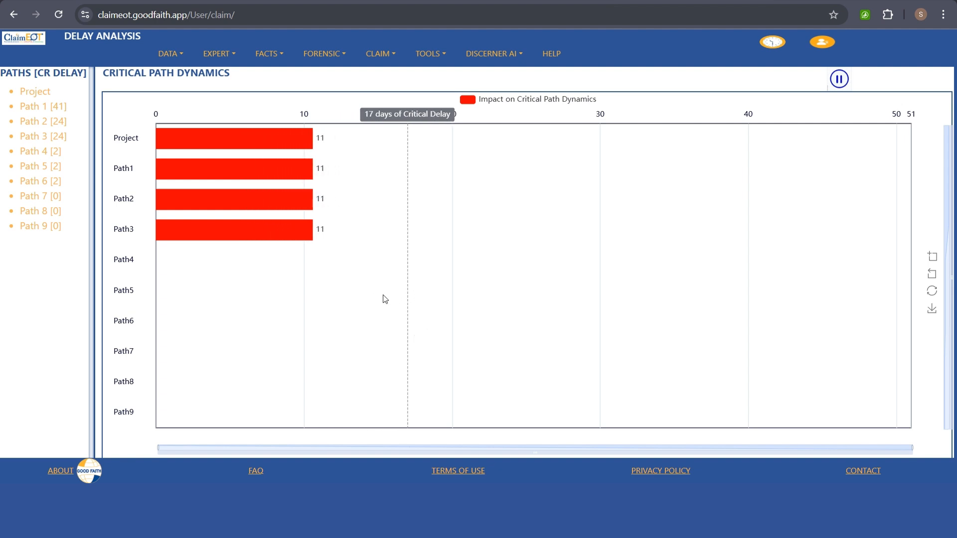
left_click(332, 56)
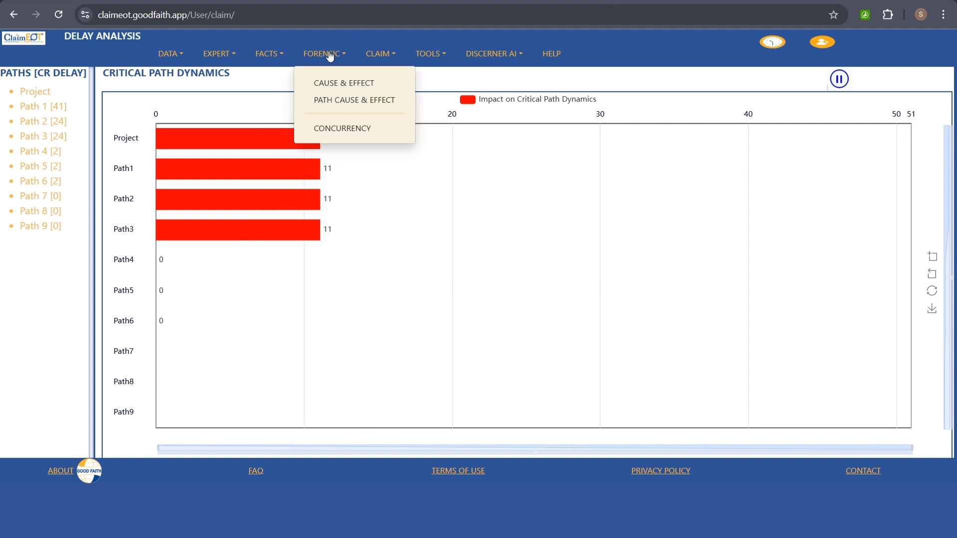
left_click(337, 82)
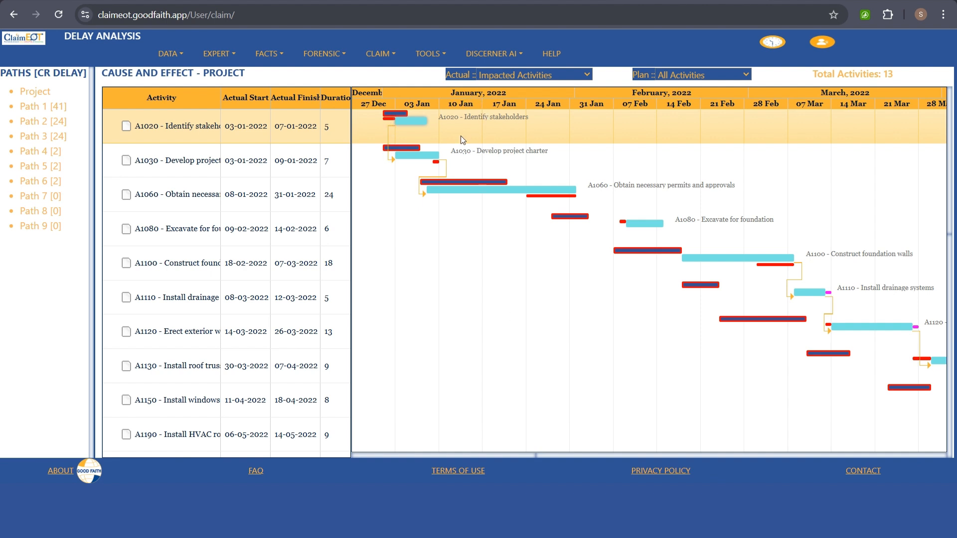
- Go to the project's events list and delete event E002
mouse_move(400, 123)
left_click(165, 54)
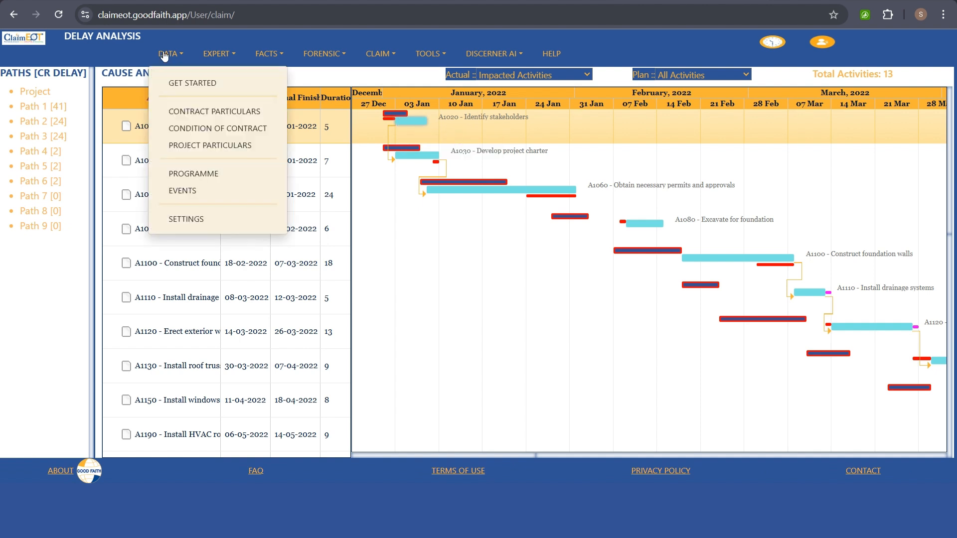
left_click(187, 193)
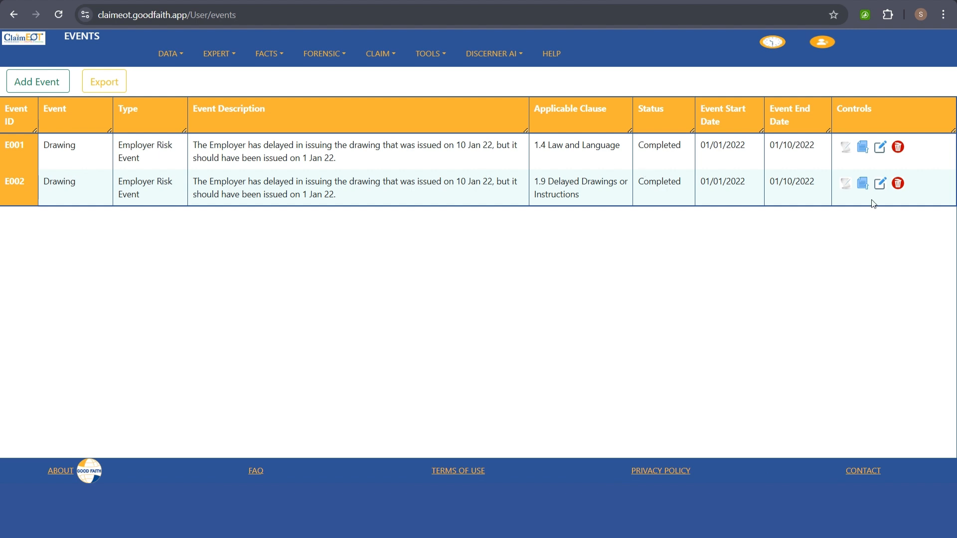
left_click(899, 184)
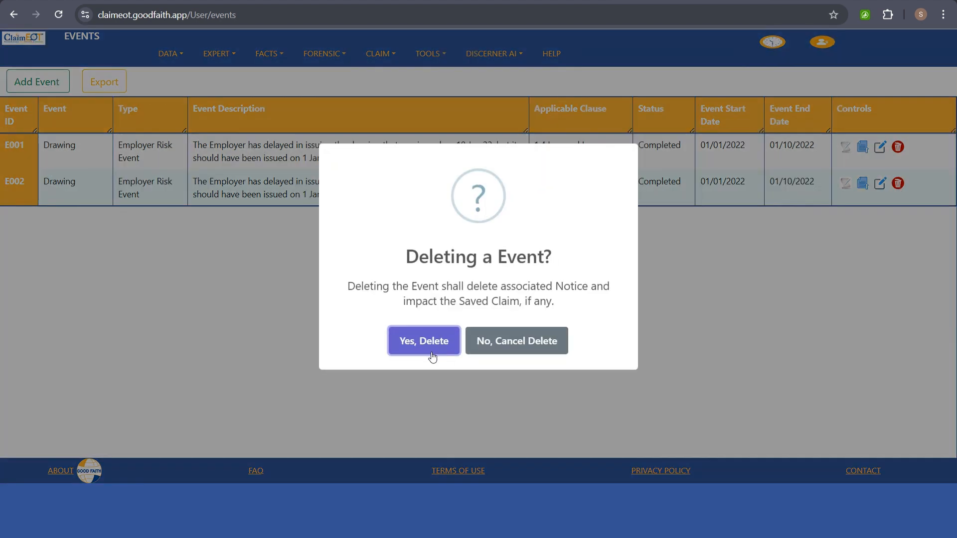
left_click(420, 341)
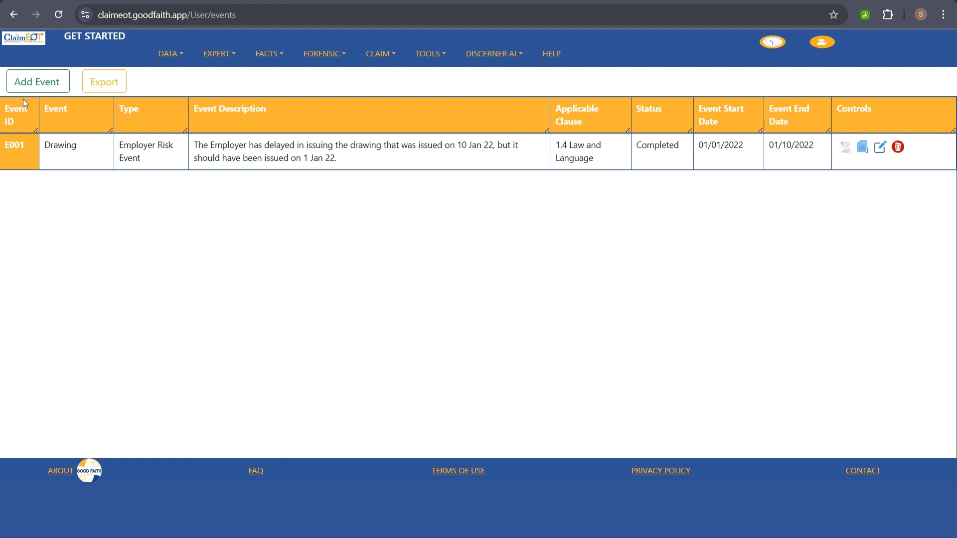
- Start a new event with ID E Demo, event type Drawing and risk type Employer Risk Event
left_click(25, 86)
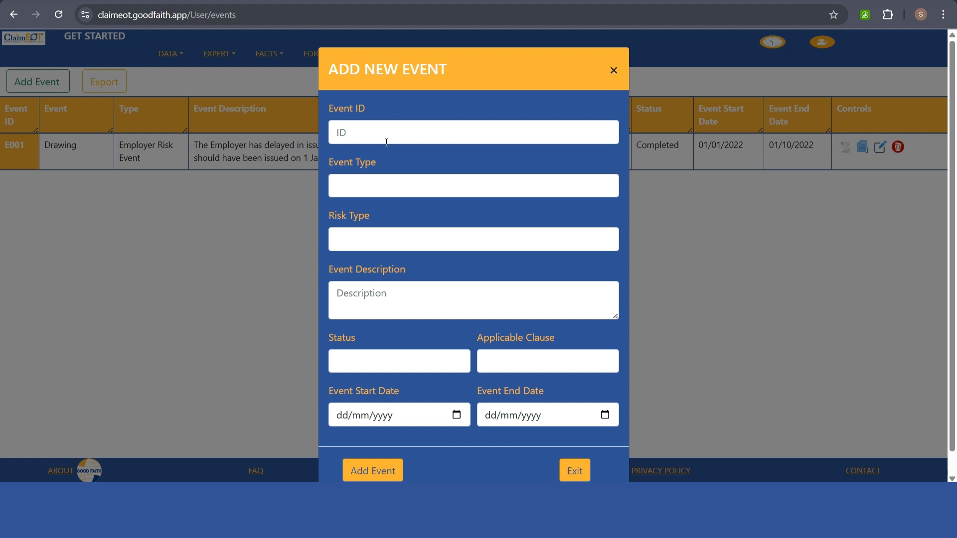
left_click(359, 136)
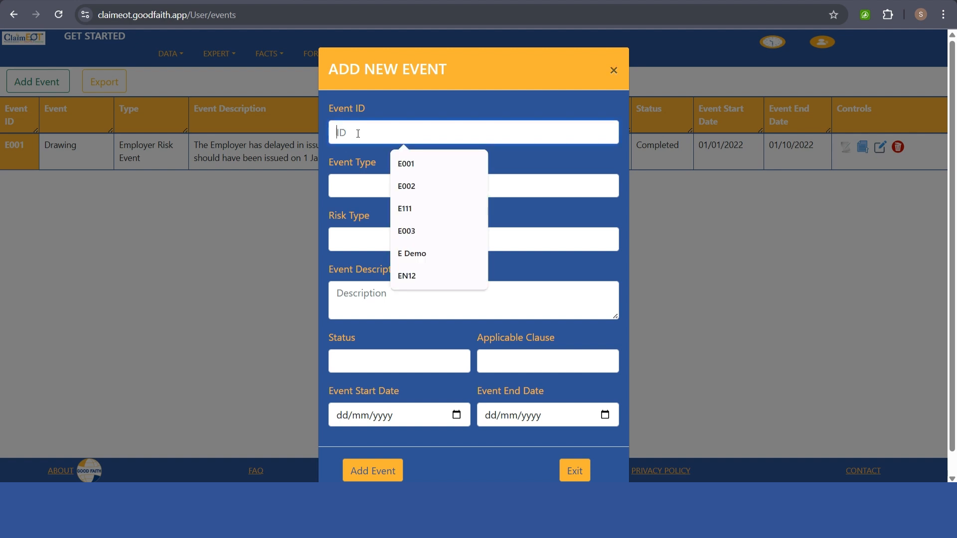
type("E Demo")
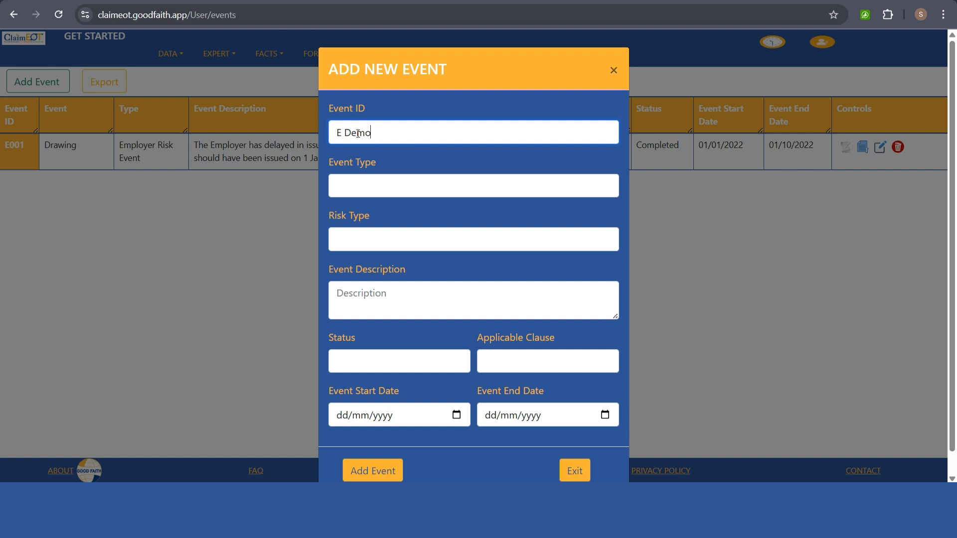
left_click(367, 189)
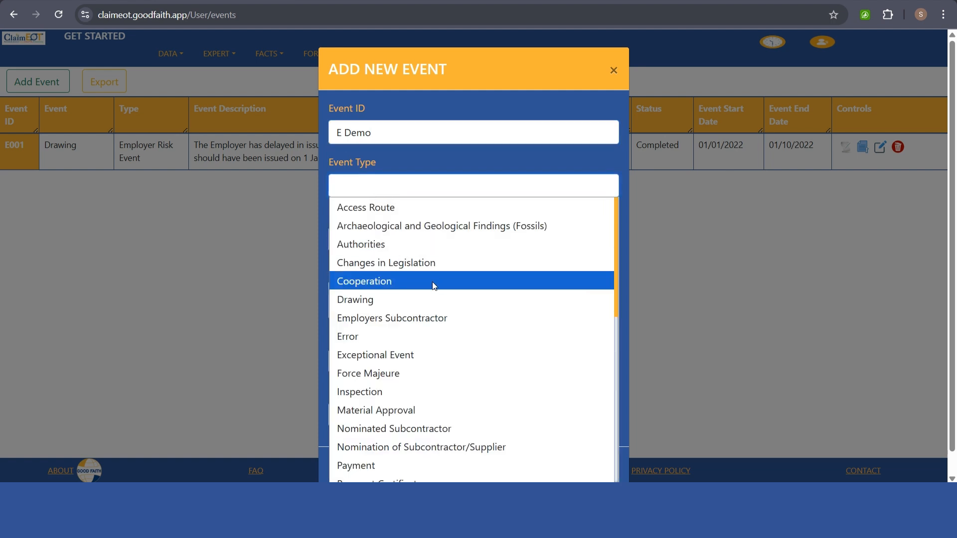
scroll(439, 324, "down", 10)
scroll(458, 389, "up", 10)
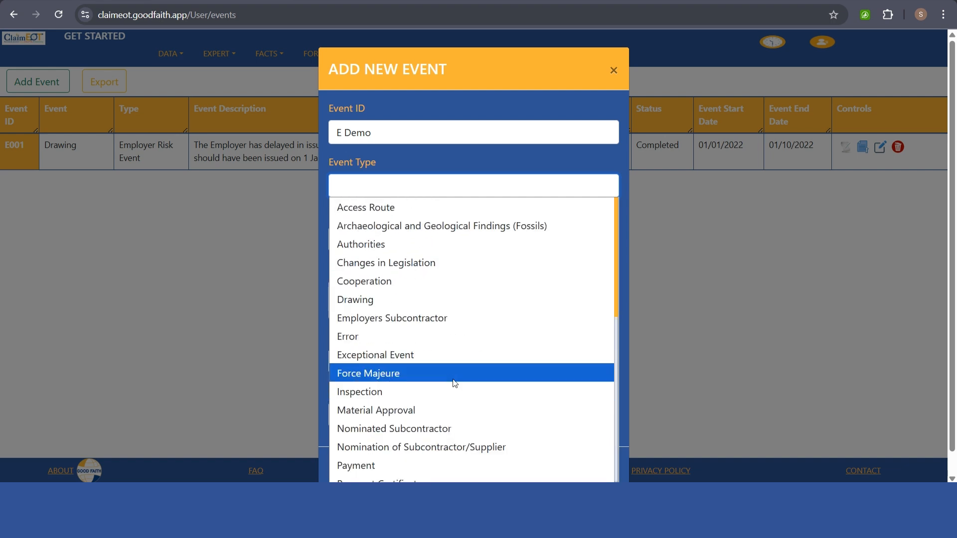
left_click(399, 302)
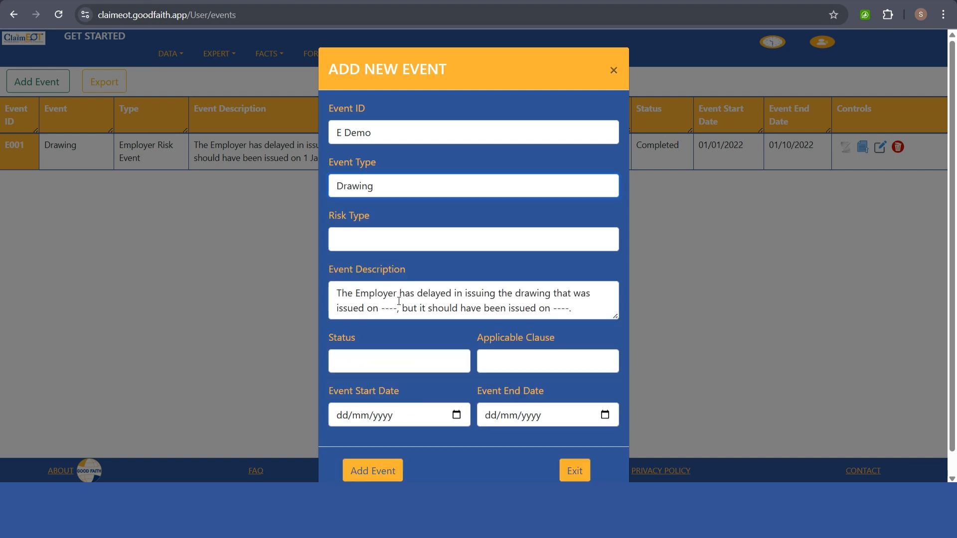
left_click(364, 242)
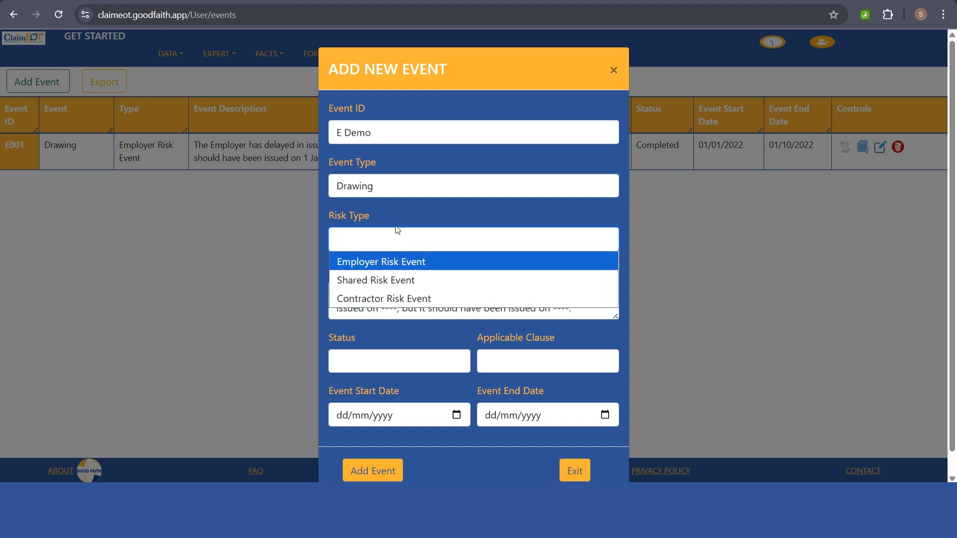
left_click(396, 261)
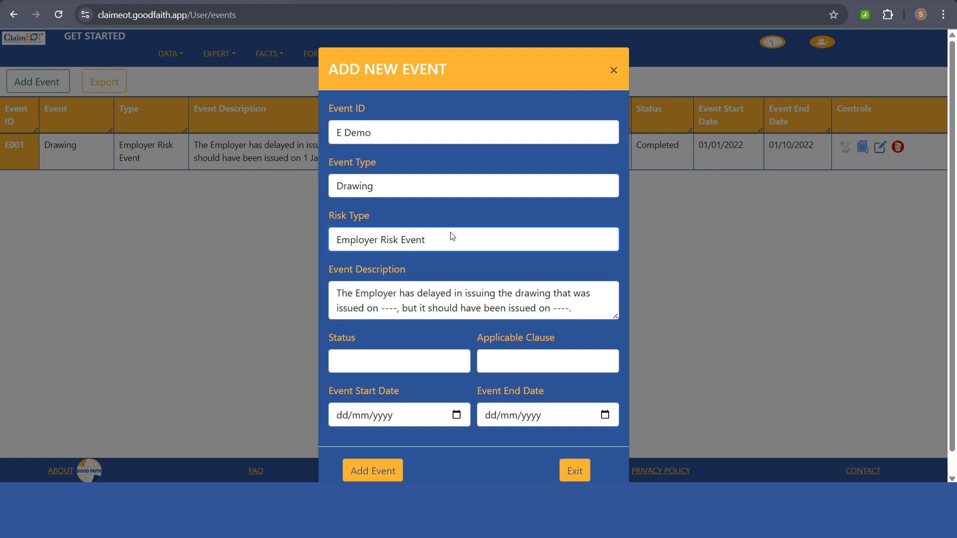
- Complete the event description's placeholders with 10 Jan 22 as the drawing's actual issue date and 1 Jan 22 as its due date
left_click_drag(338, 289, 593, 306)
left_click(593, 308)
left_click(392, 307)
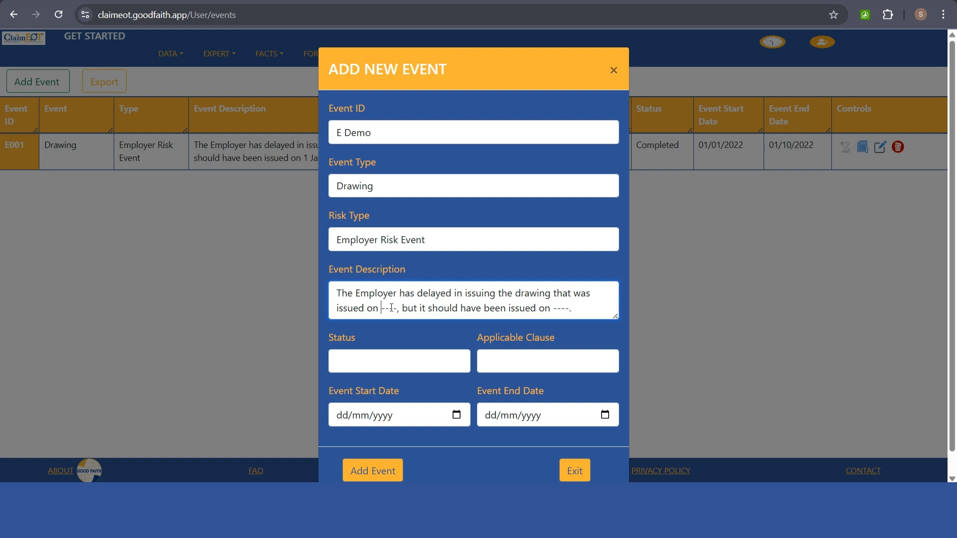
key("shift+Right")
key("shift+Right")
key("shift+Right")
key("shift+Right")
type("10 Jan")
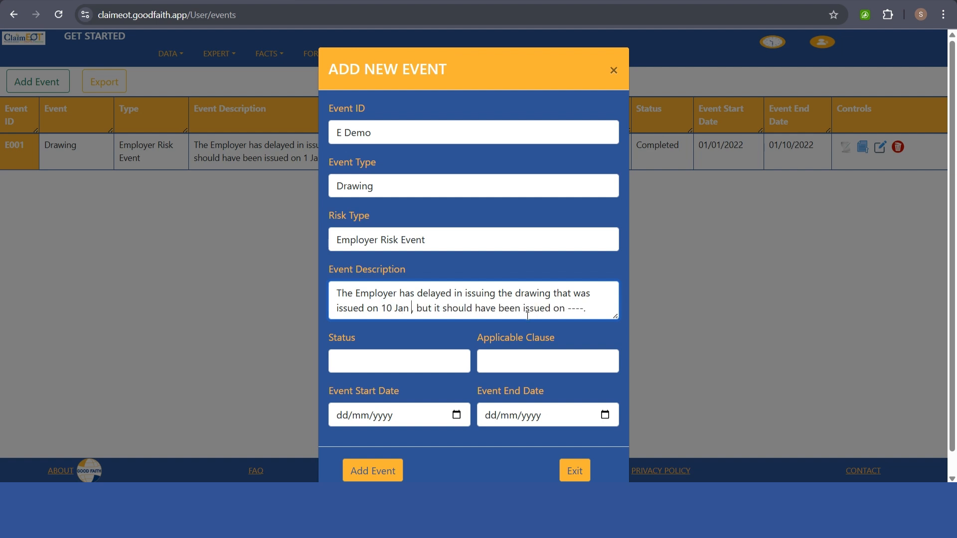
type(" 22")
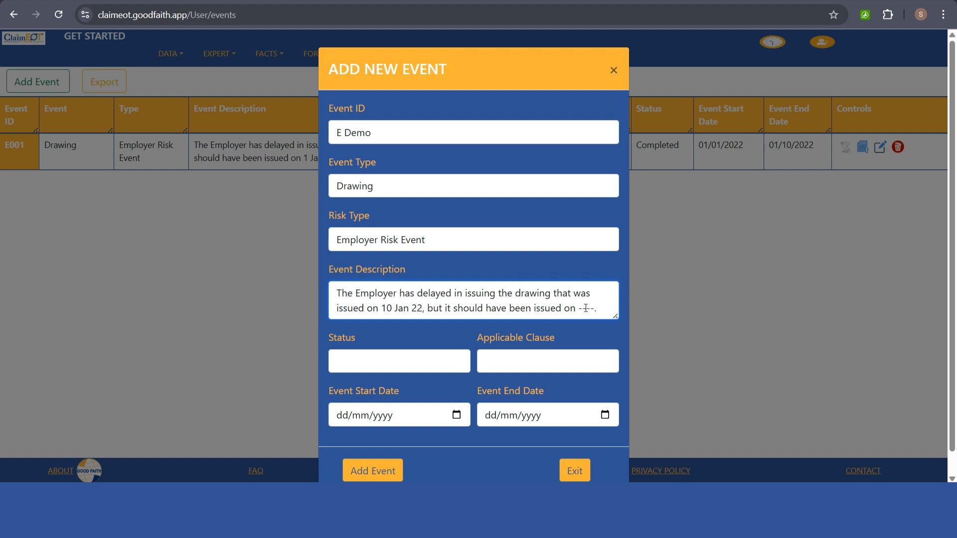
left_click_drag(575, 309, 618, 312)
type("1 Jan 22")
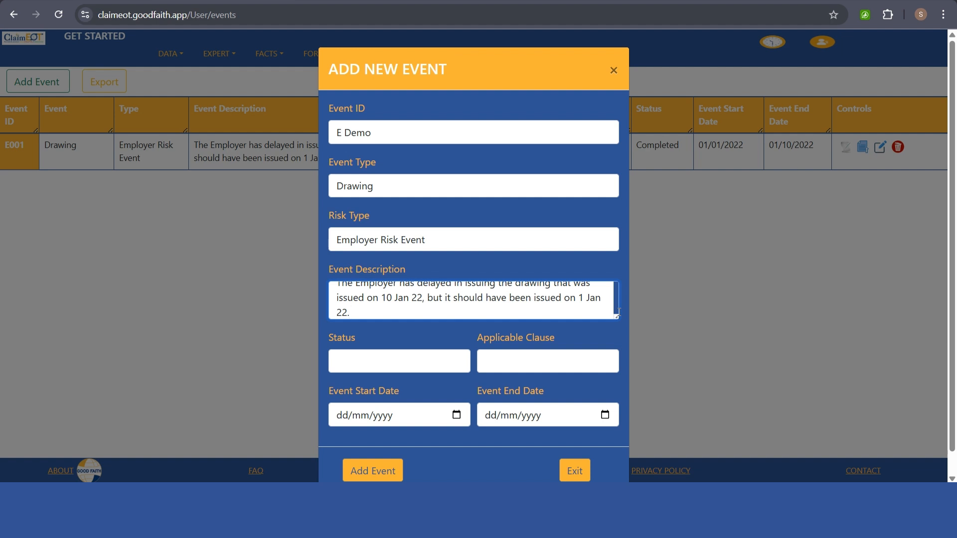
- Set the event's status to Completed and its applicable clause to 1.9 Delayed Drawings or Instructions
left_click(417, 338)
left_click(365, 360)
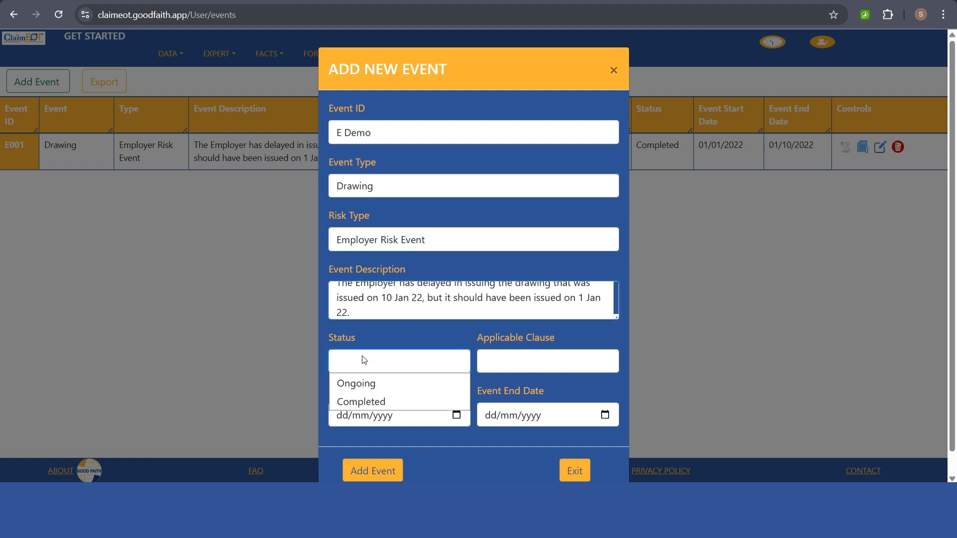
left_click(376, 401)
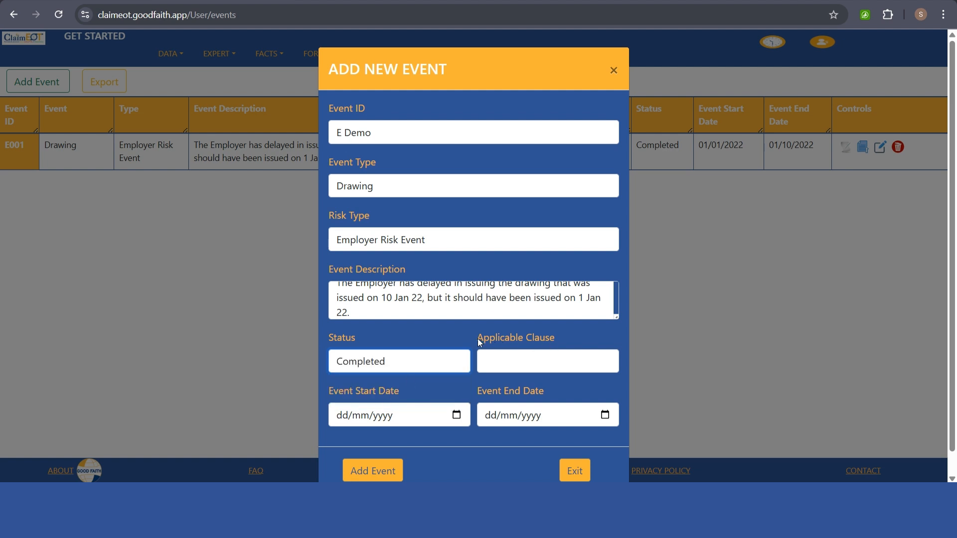
left_click_drag(478, 342, 577, 341)
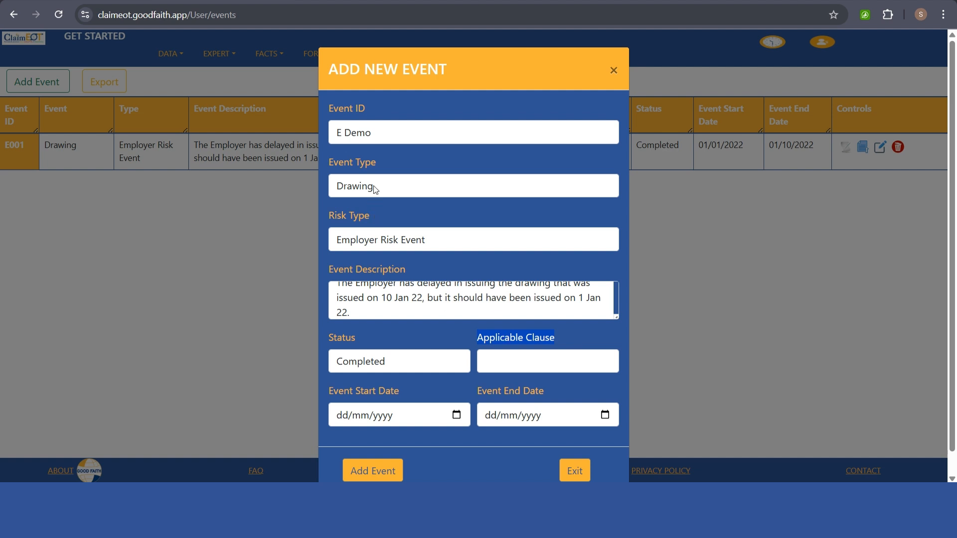
left_click(531, 363)
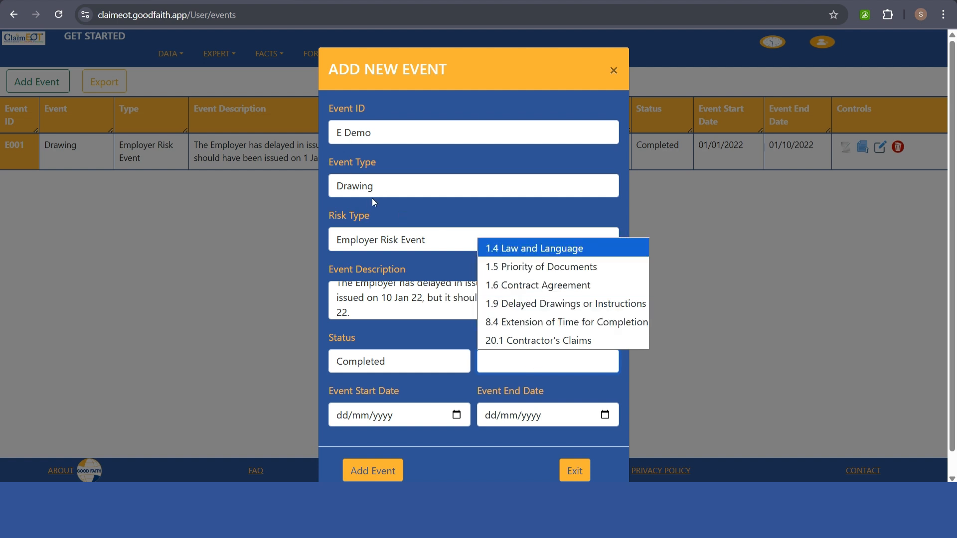
left_click(555, 305)
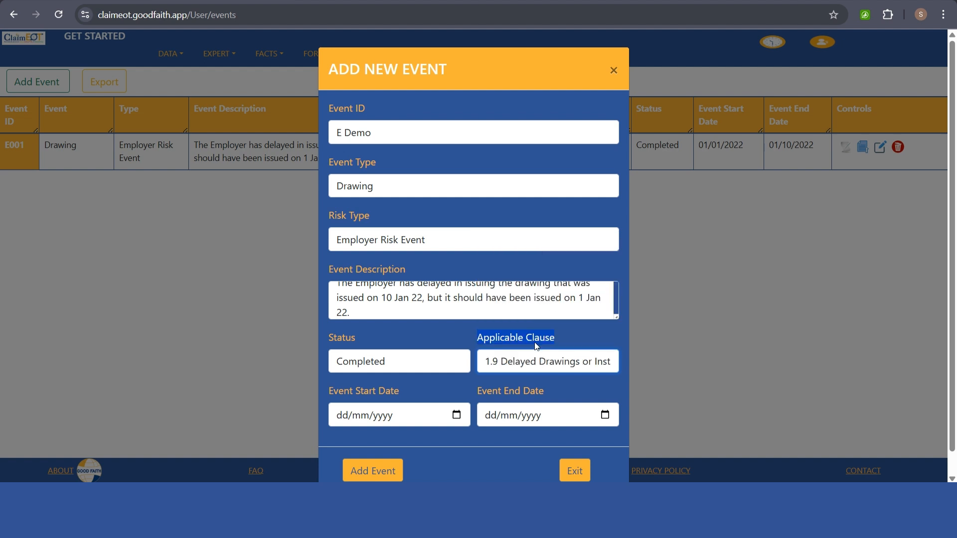
left_click(552, 386)
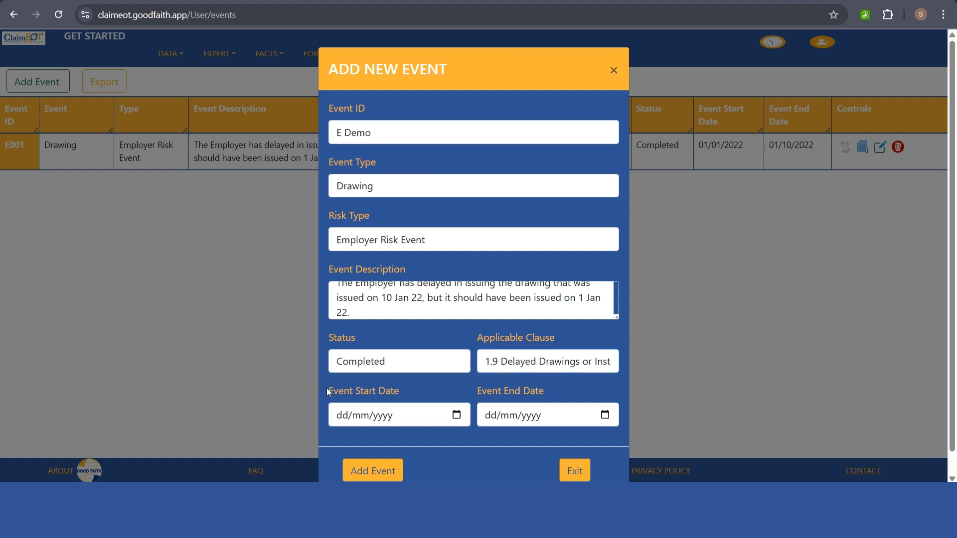
- Set the event start date to 01/01/2022
left_click(457, 415)
left_click(364, 243)
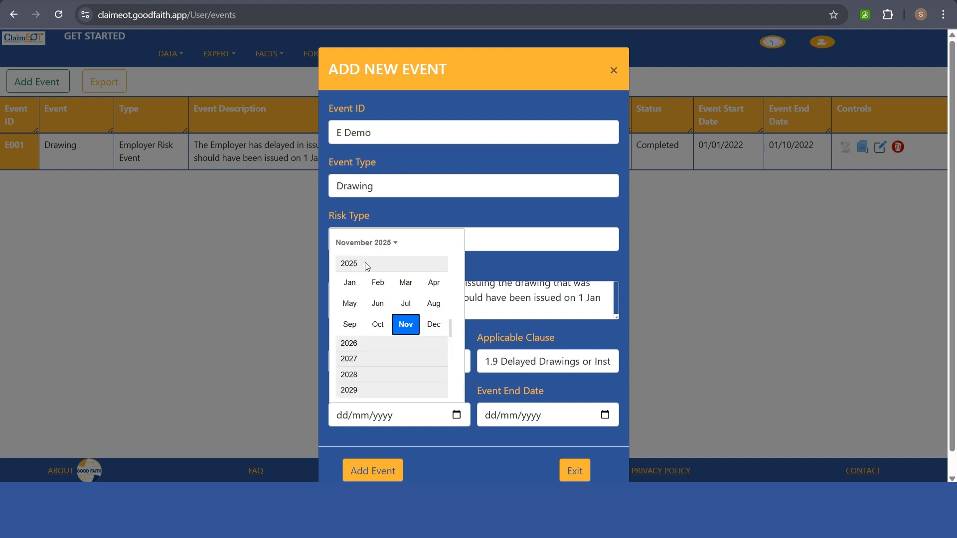
scroll(365, 262, "up", 2)
left_click(356, 277)
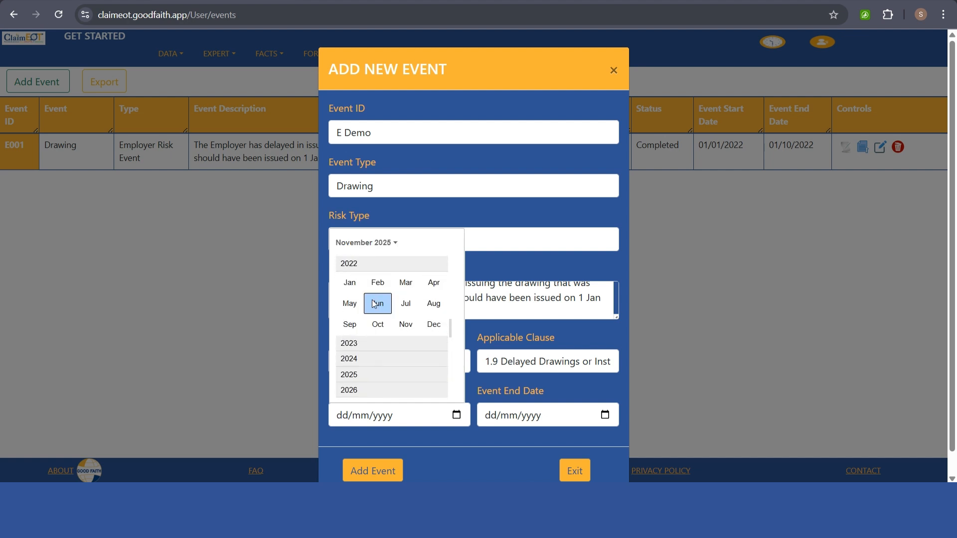
left_click(349, 280)
left_click(346, 281)
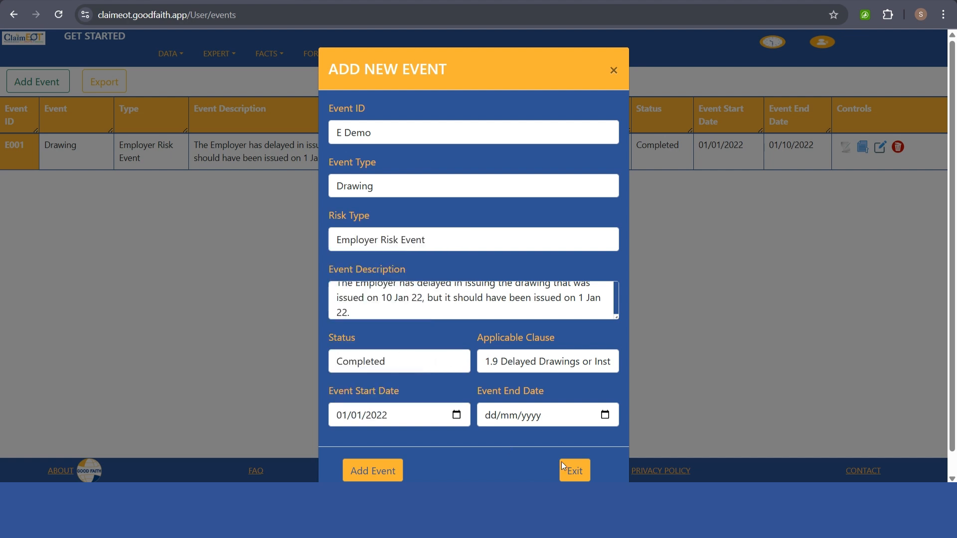
- Set the event end date to 10/01/2022 and add the event to the list
left_click(605, 415)
left_click(512, 241)
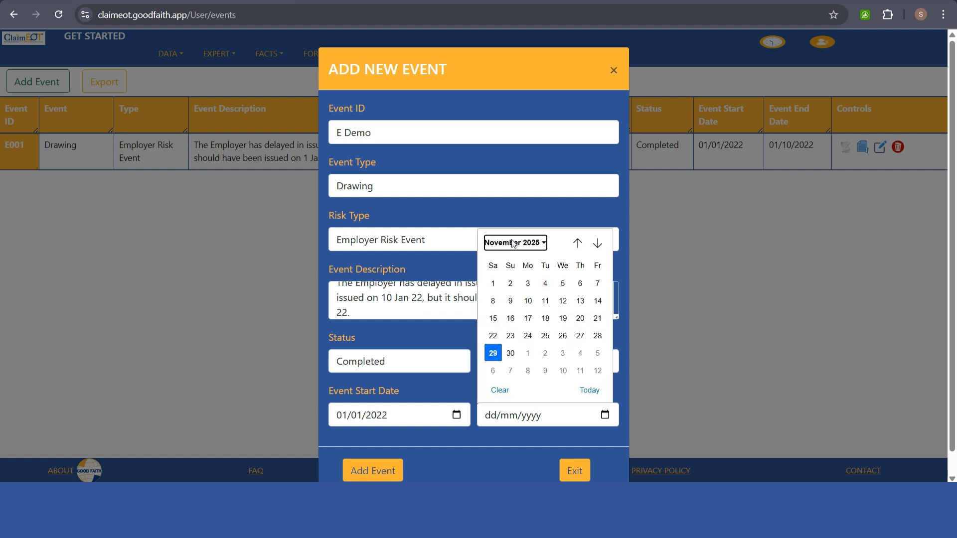
scroll(525, 300, "up", 3)
left_click(505, 281)
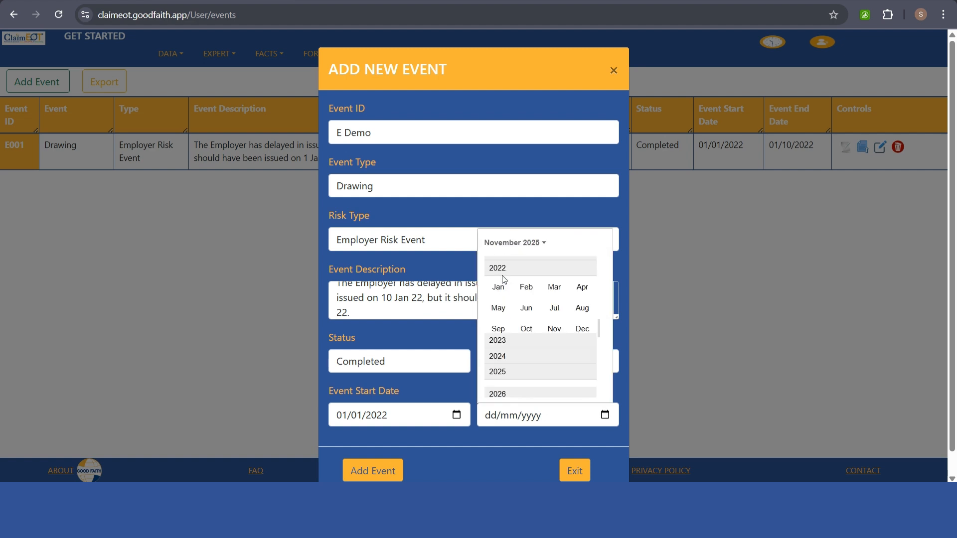
left_click(501, 284)
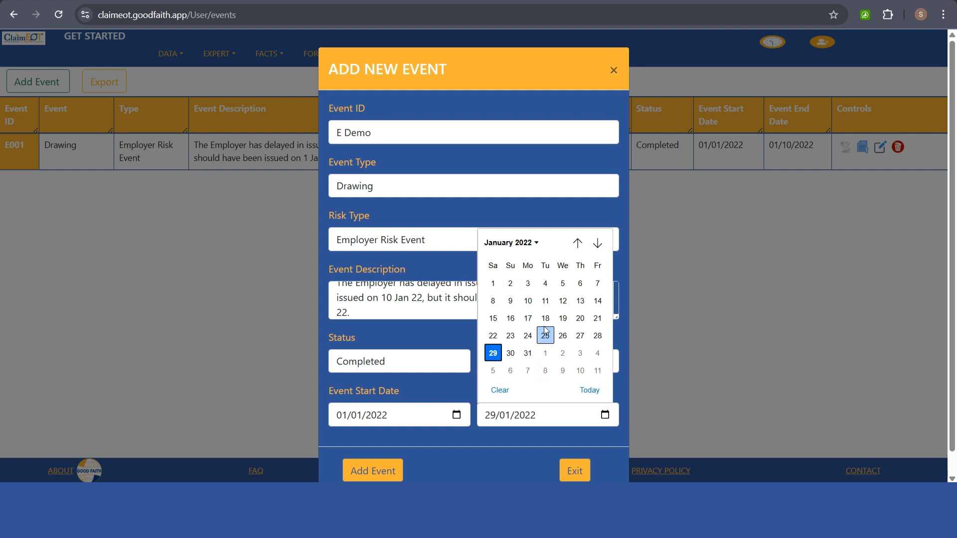
left_click(528, 301)
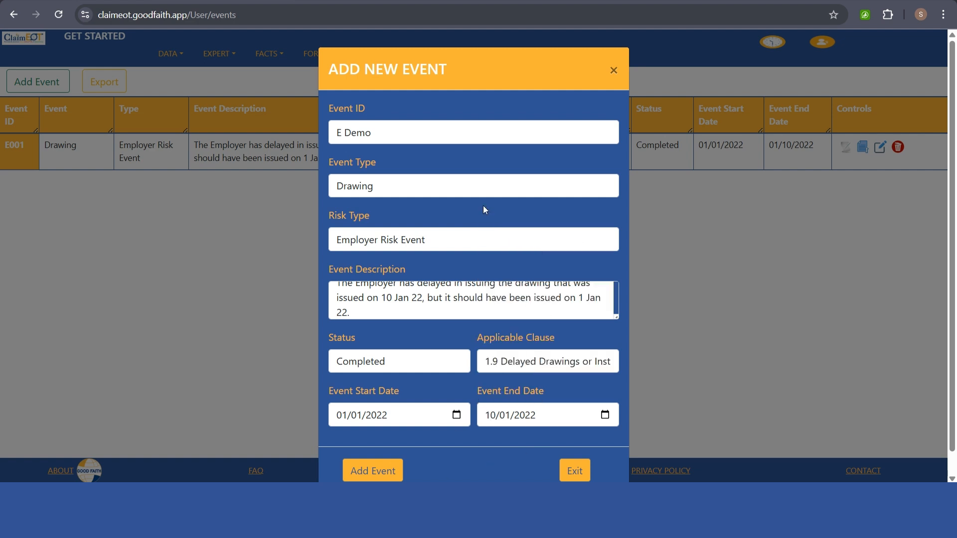
left_click(380, 473)
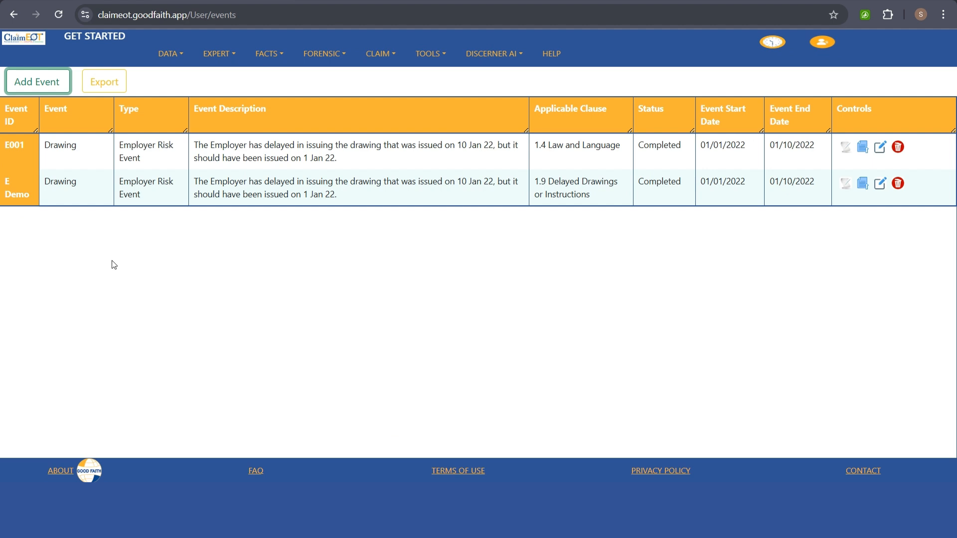
- Check the E Demo event's entry and generate its draft notice addressed to the Employer
left_click_drag(12, 183, 827, 199)
left_click(431, 301)
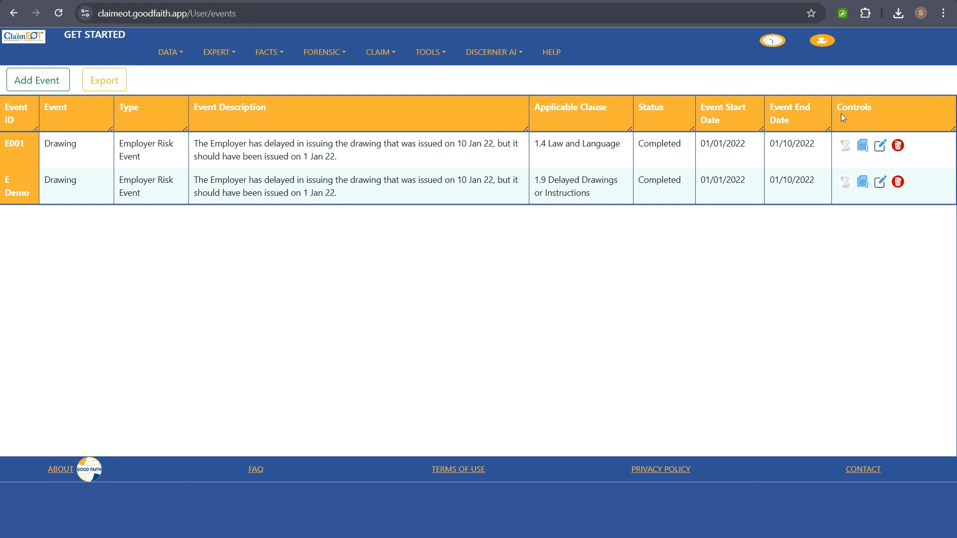
left_click(846, 182)
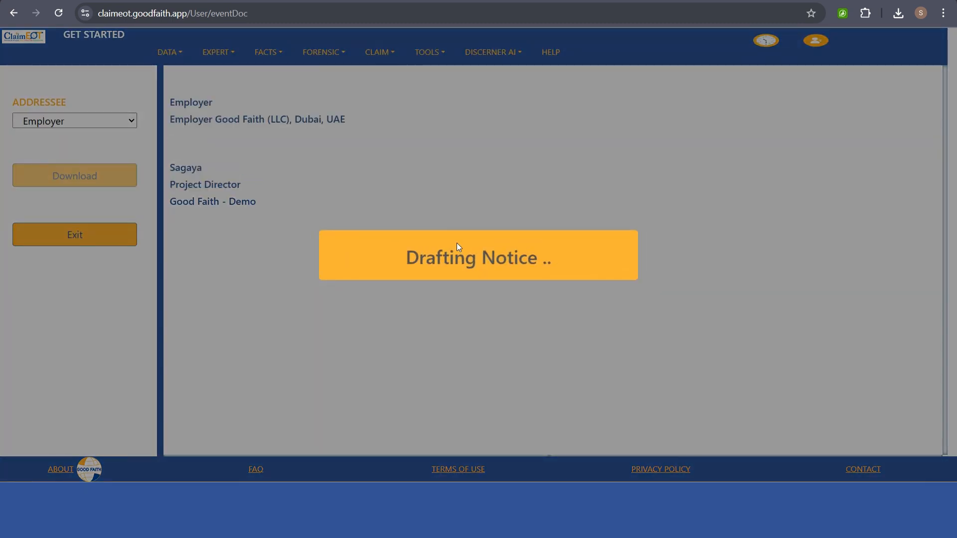
- Read through the drafted notice, download it as a text file and open the file
scroll(481, 287, "down", 2)
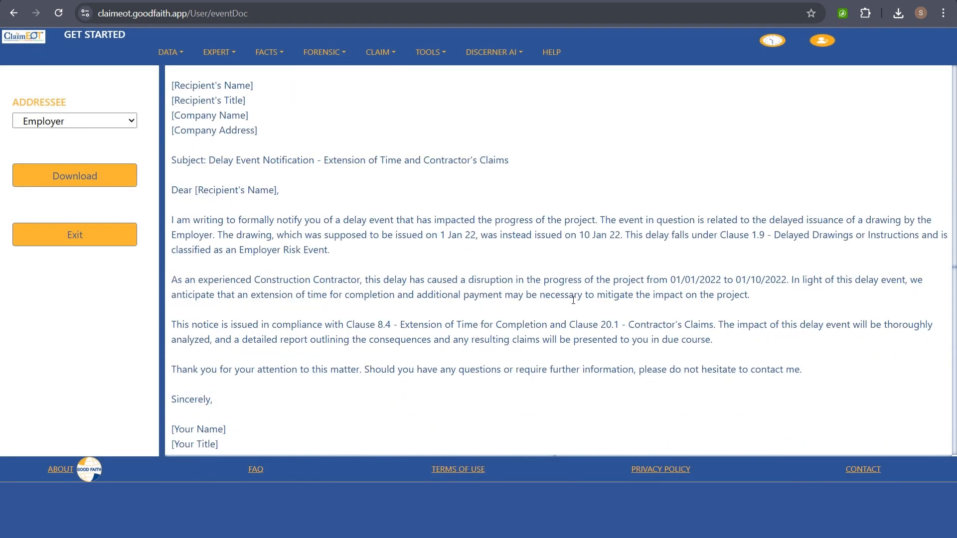
left_click(102, 182)
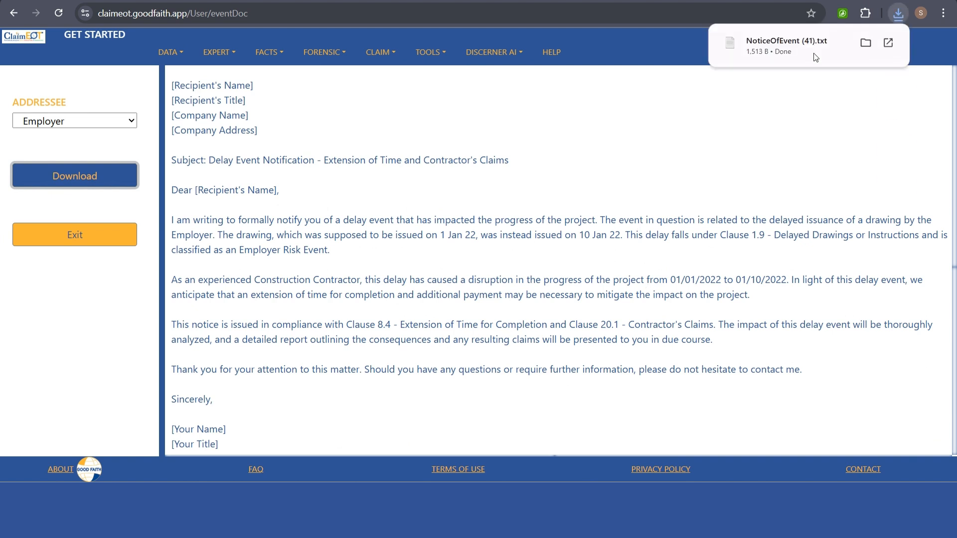
left_click(801, 49)
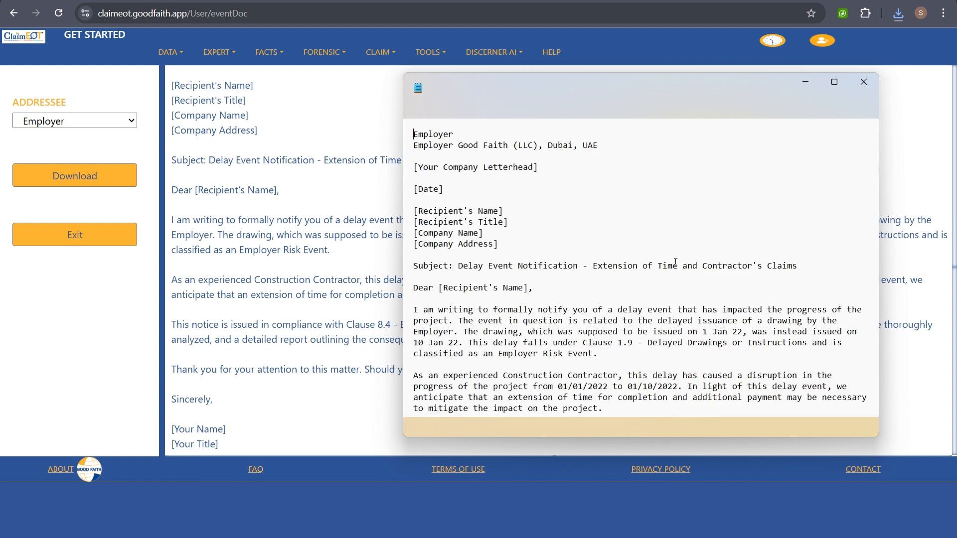
- Read the rest of the downloaded notice, close the text file and exit the draft notice to return to the events list
scroll(660, 264, "down", 2)
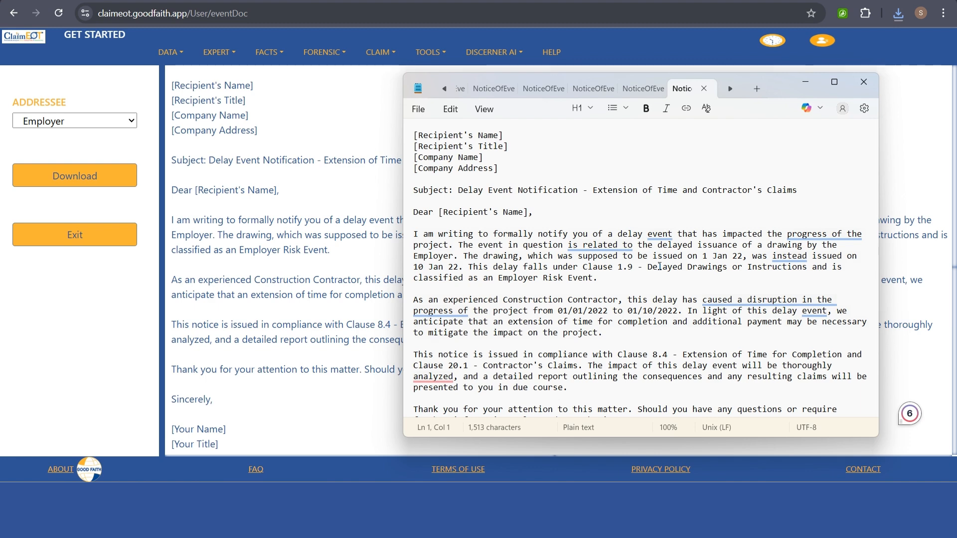
left_click(864, 81)
left_click(77, 238)
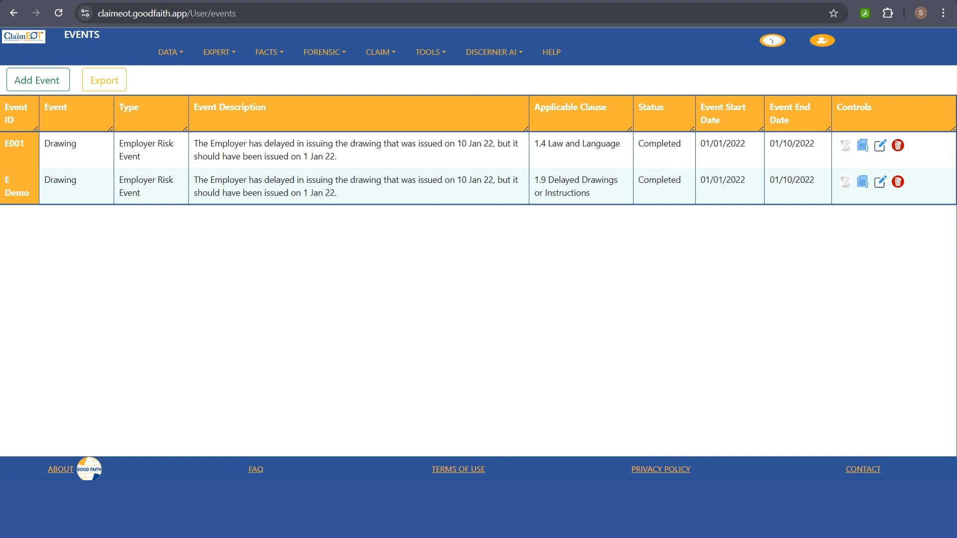
- Open the preview of programme P4, the Baseline 1-R0 under review, and reload the page
left_click(163, 52)
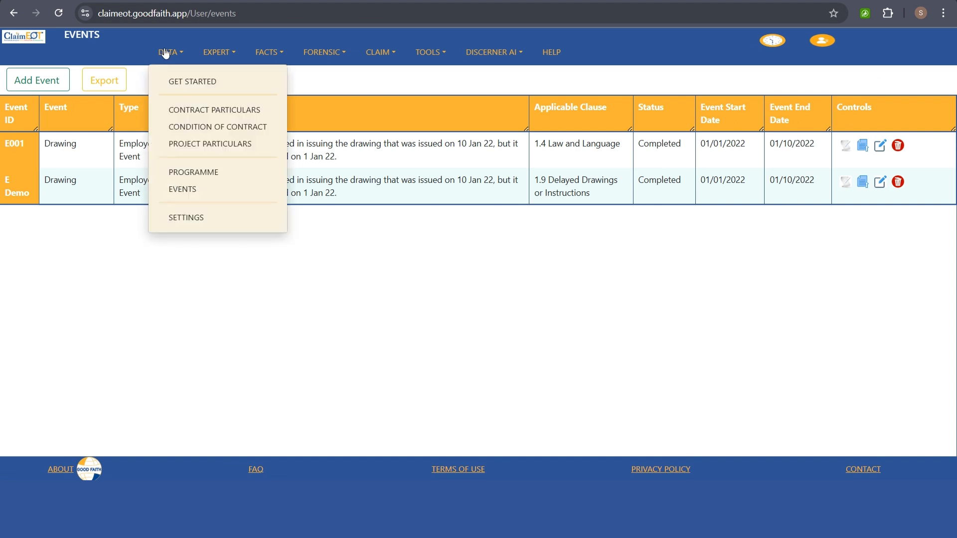
left_click(185, 173)
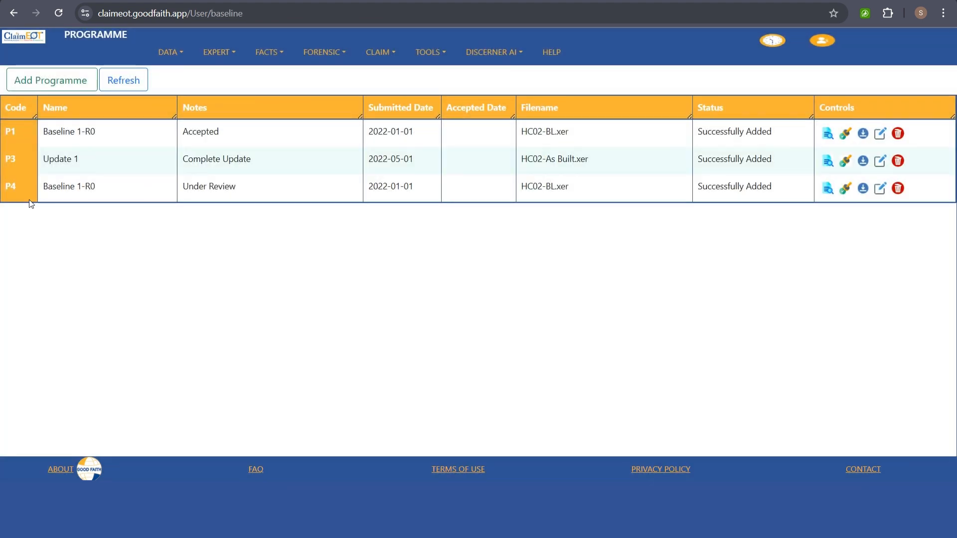
left_click_drag(29, 203, 807, 221)
left_click(829, 190)
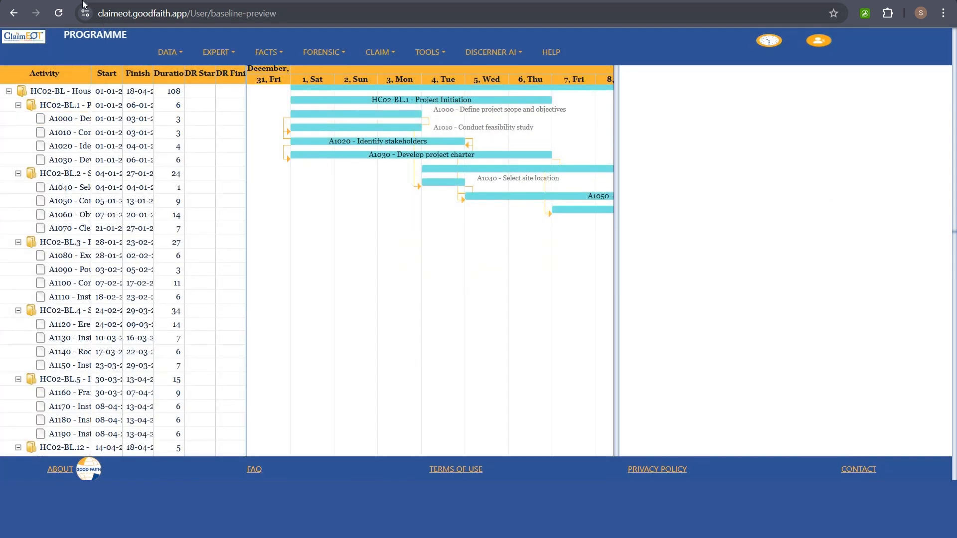
left_click(58, 13)
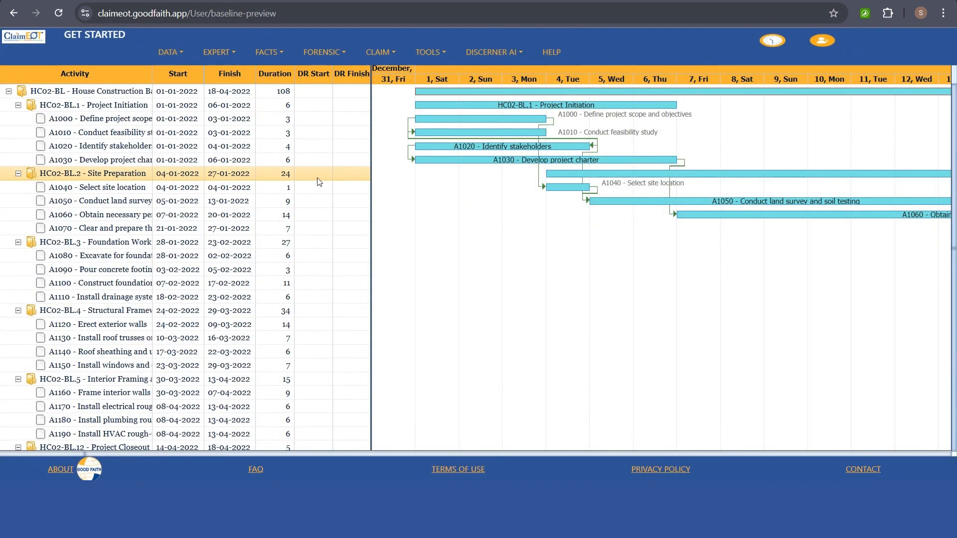
- Assign E Demo_Drawing_Employer Risk Event as the DR Start of activity A1020 - Identify stakeholders
double_click(102, 148)
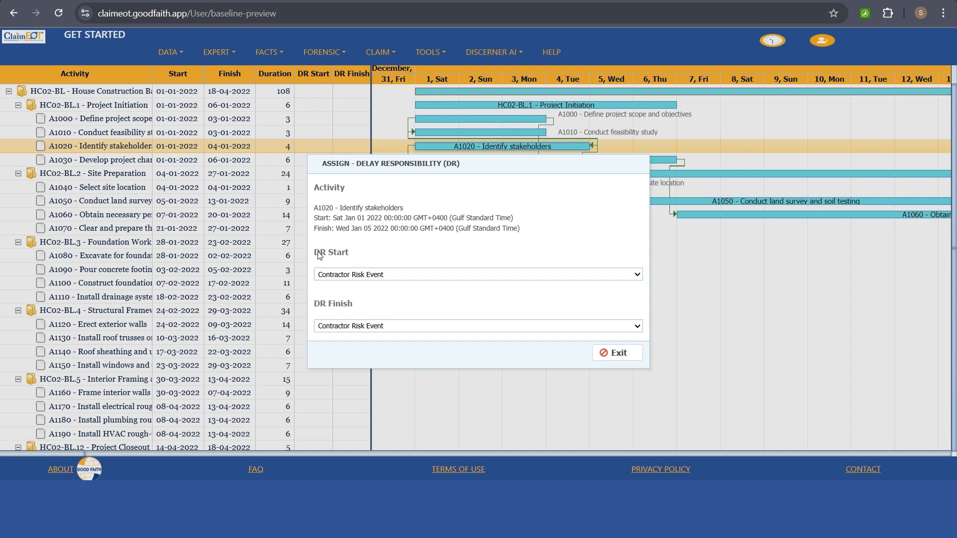
left_click_drag(315, 253, 356, 260)
left_click(365, 289)
left_click(333, 331)
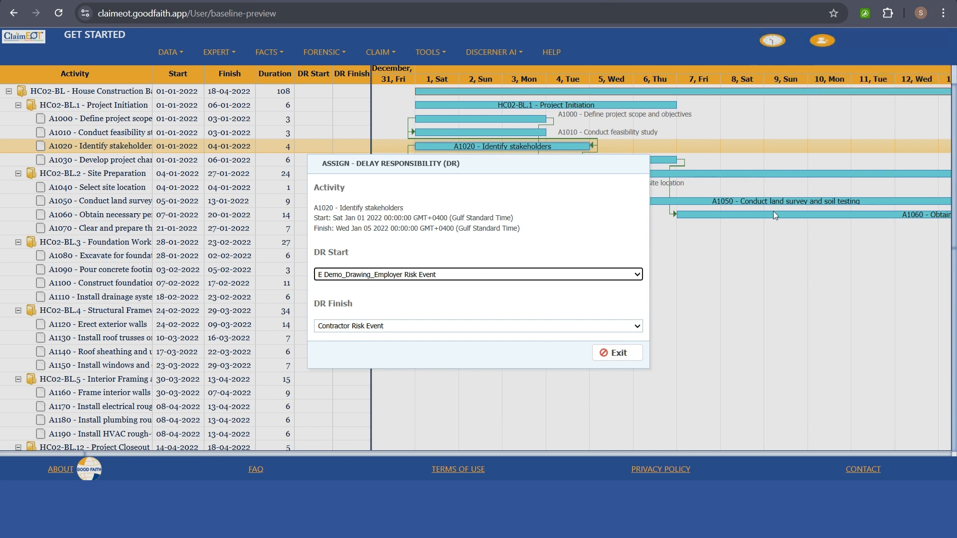
left_click(619, 355)
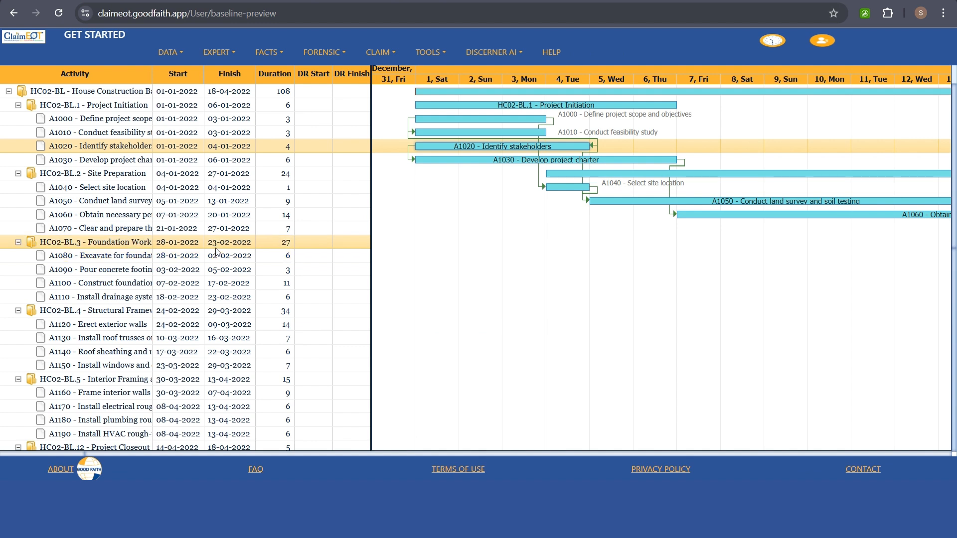
- Start a new delay analysis with P4 : Baseline 1-R0 as the plan and P3 : Update 1 as the actual programme
left_click(219, 53)
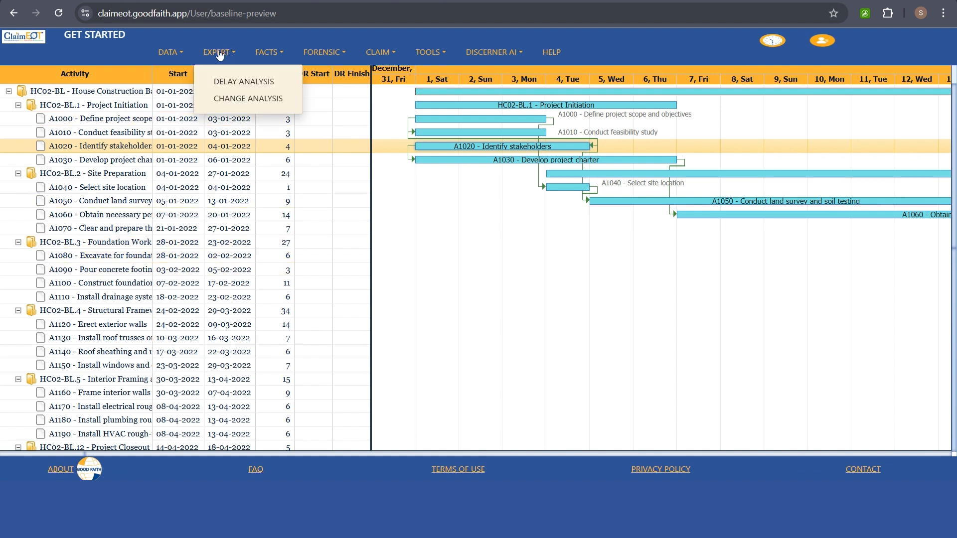
left_click(226, 81)
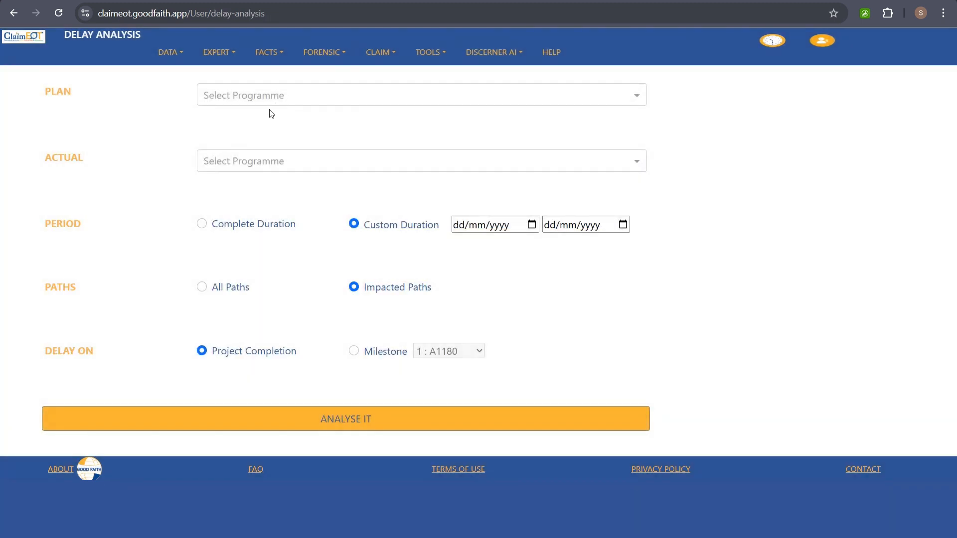
left_click(238, 101)
left_click(238, 169)
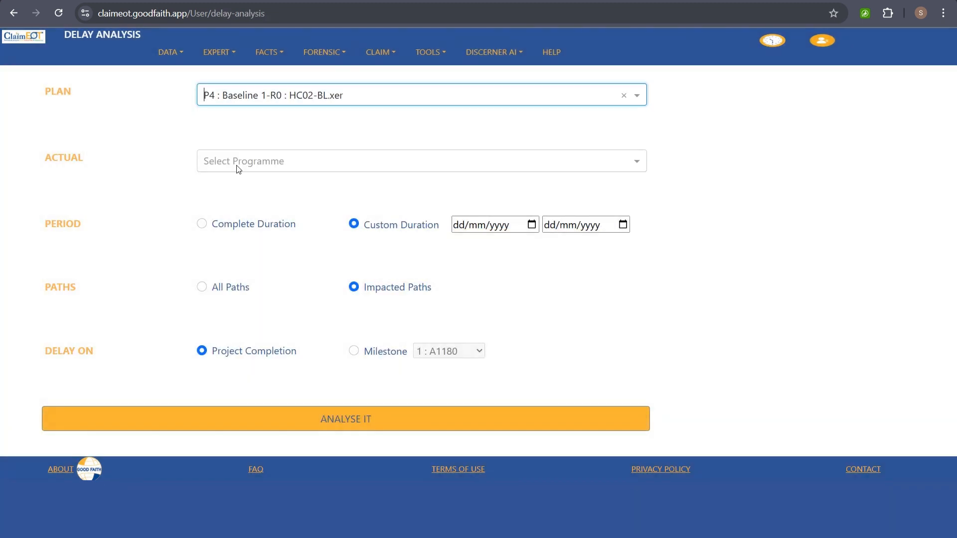
left_click(230, 164)
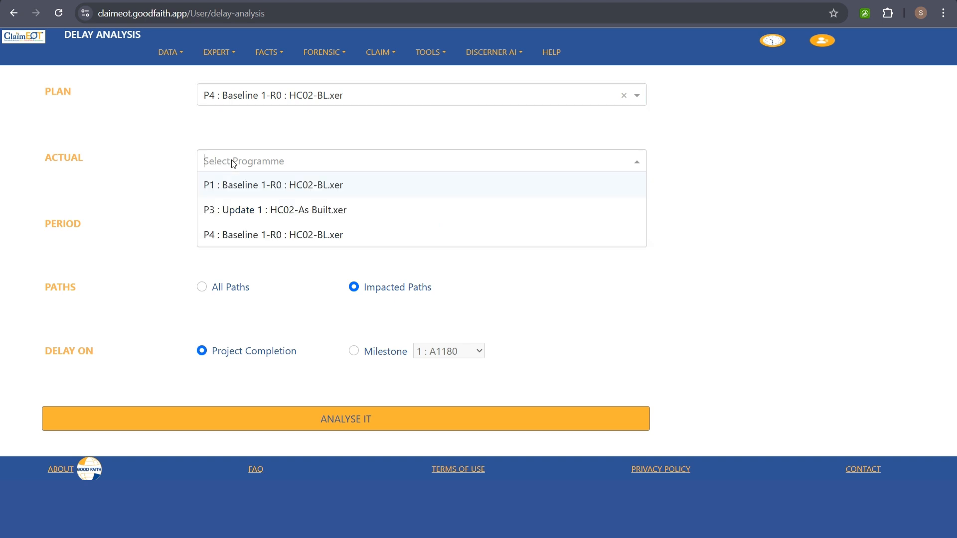
left_click(247, 210)
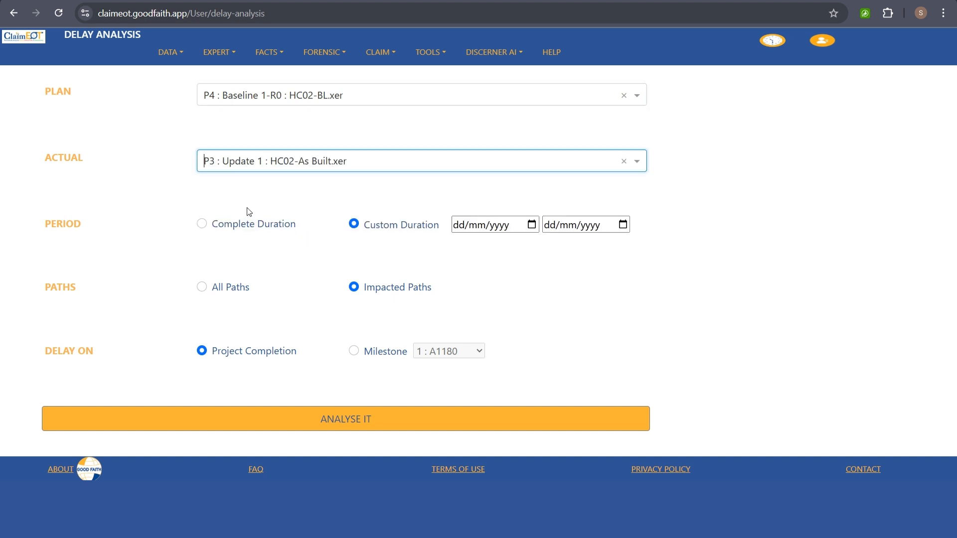
- Set the analysis to Complete Duration and All Paths, with delay on Project Completion, and run it
left_click(202, 224)
left_click(203, 289)
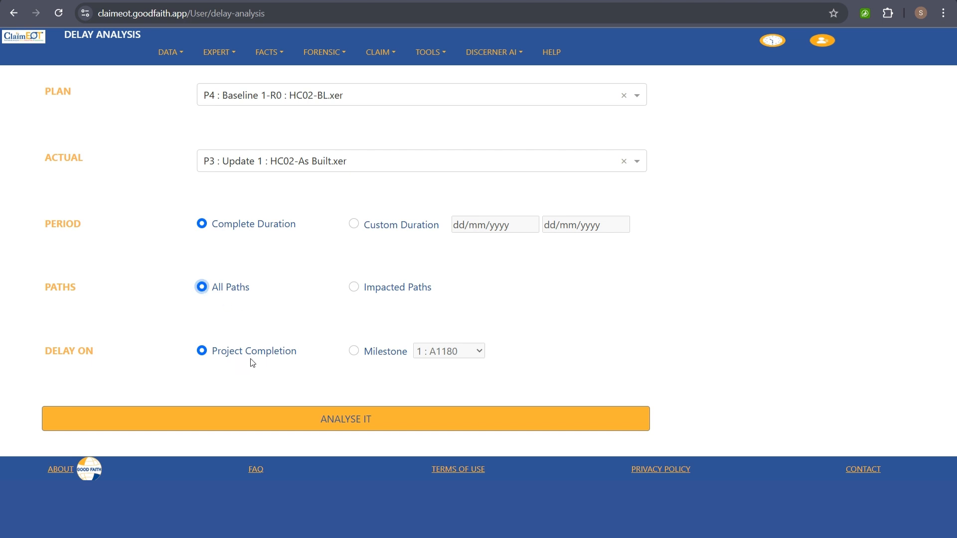
left_click(367, 420)
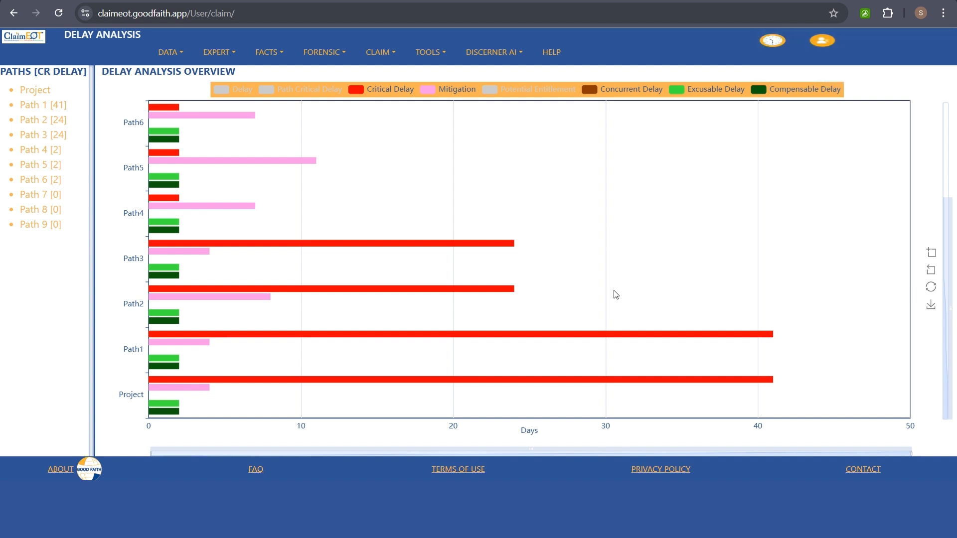
- Check the project's delay bars in the analysis overview and open the project's Cause & Effect chart
mouse_move(559, 366)
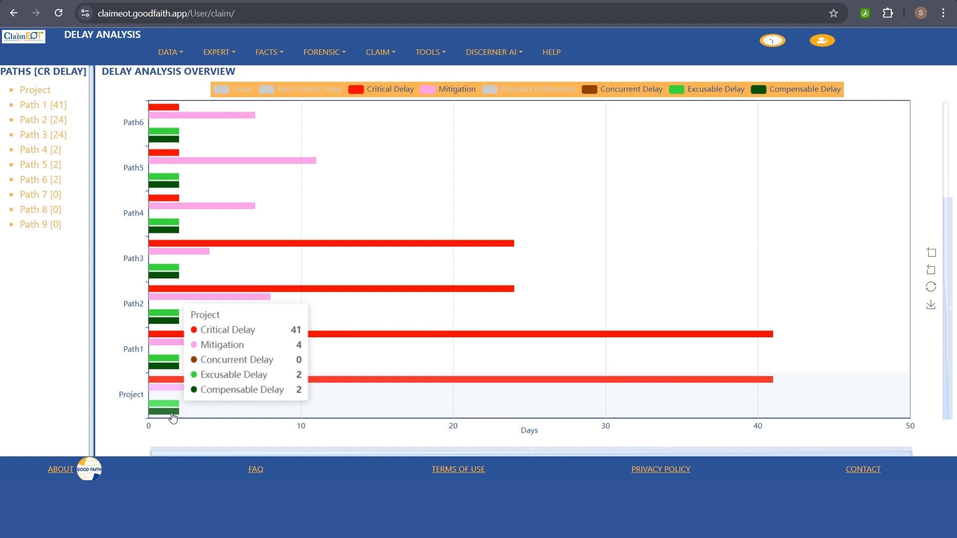
left_click(327, 55)
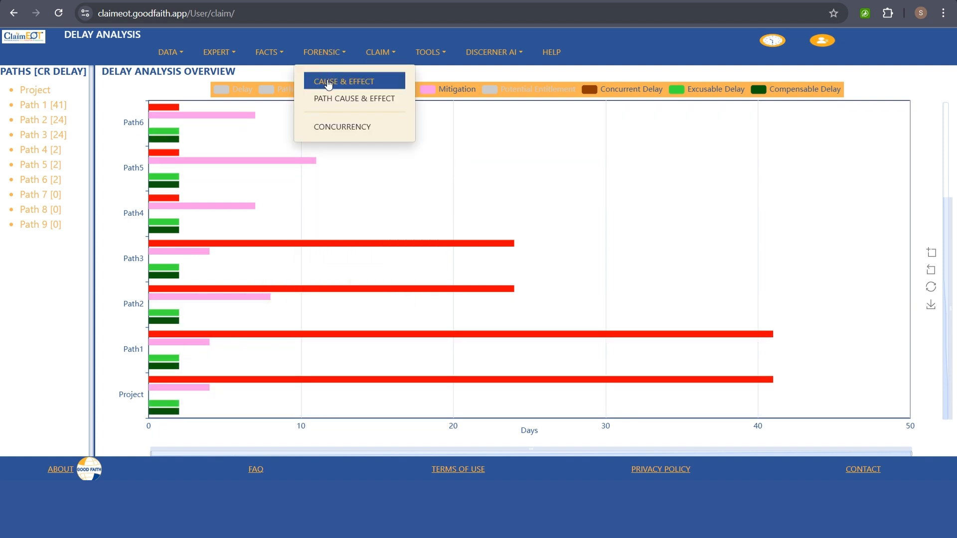
left_click(328, 81)
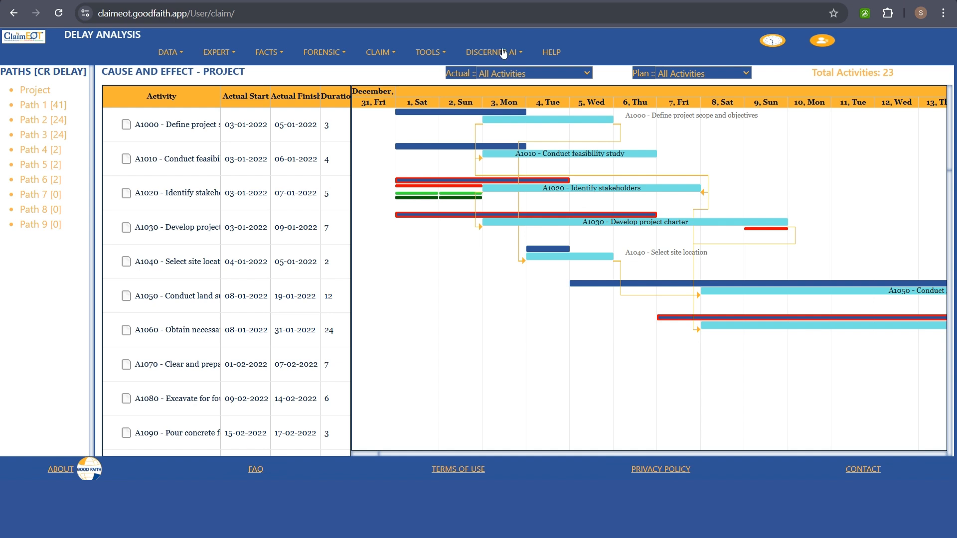
- Preview the Cause & Effect Gantt printout and leave the preview without saving
left_click(422, 53)
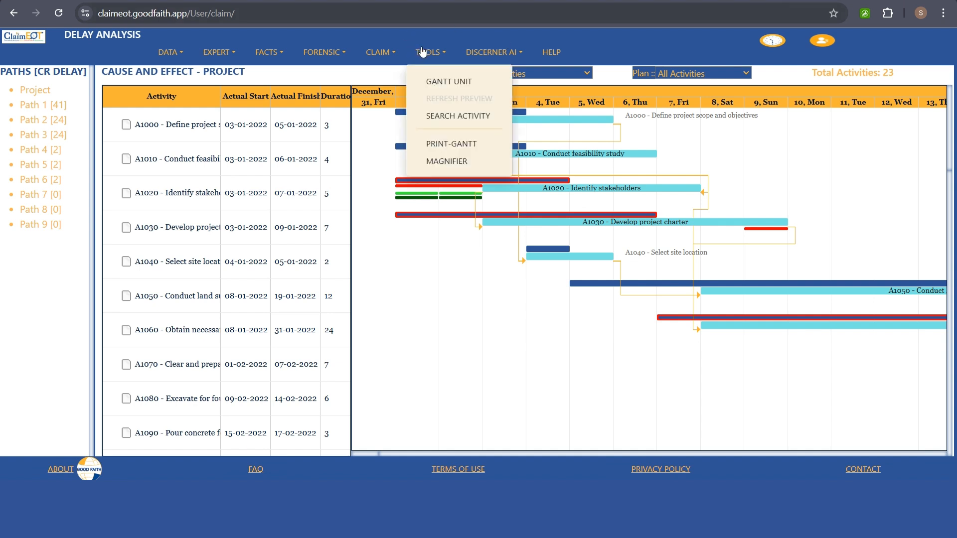
left_click(448, 146)
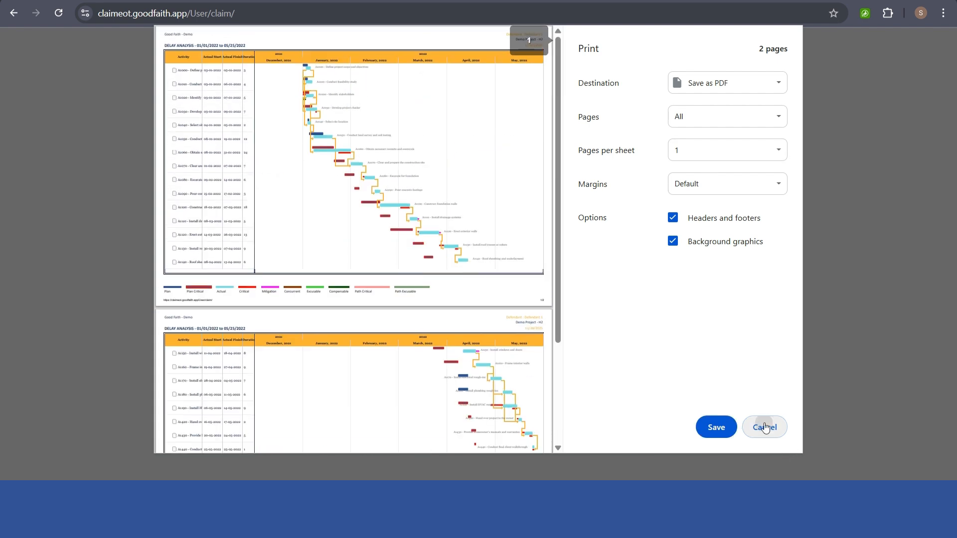
left_click(765, 427)
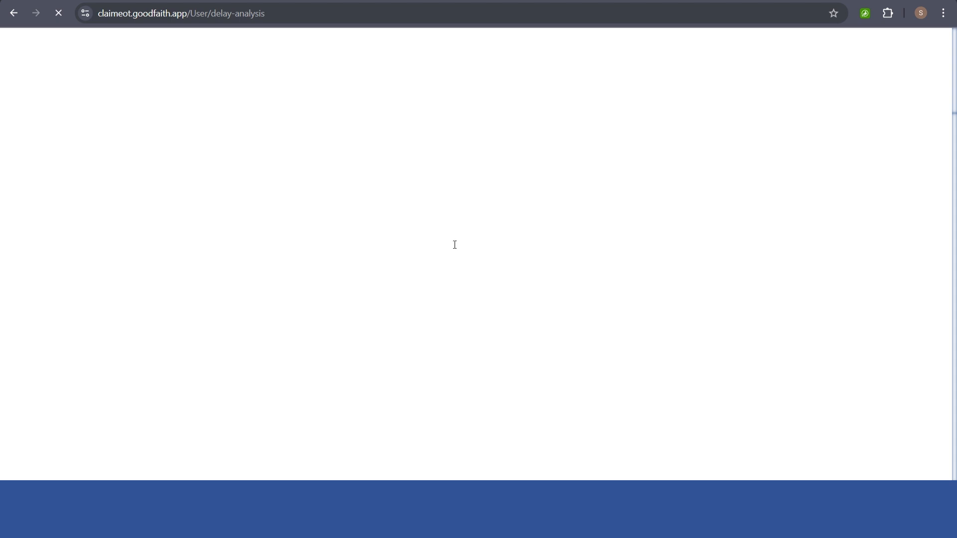
- Reopen the Cause & Effect chart, examine the first January 2022 activities and view the summary of the analysis
left_click(325, 52)
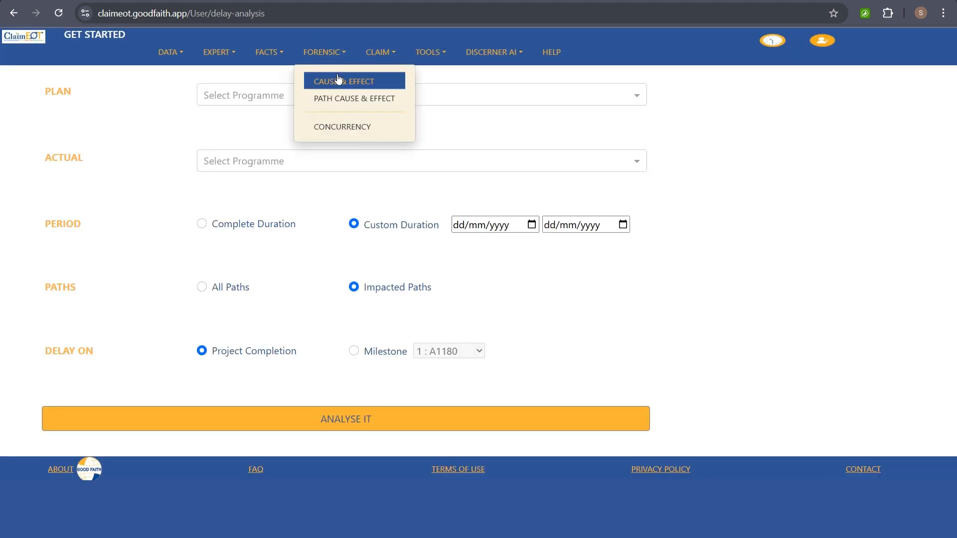
left_click(337, 77)
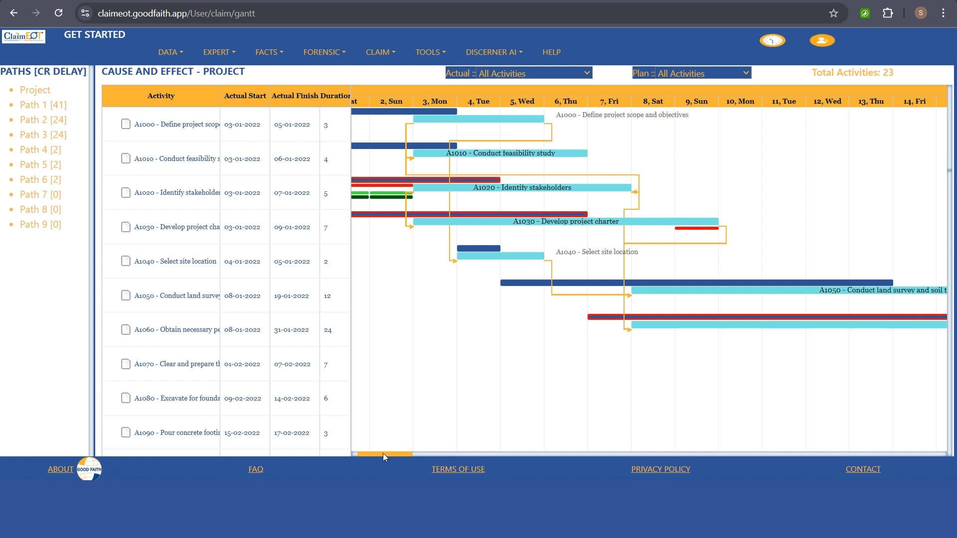
left_click_drag(382, 453, 378, 453)
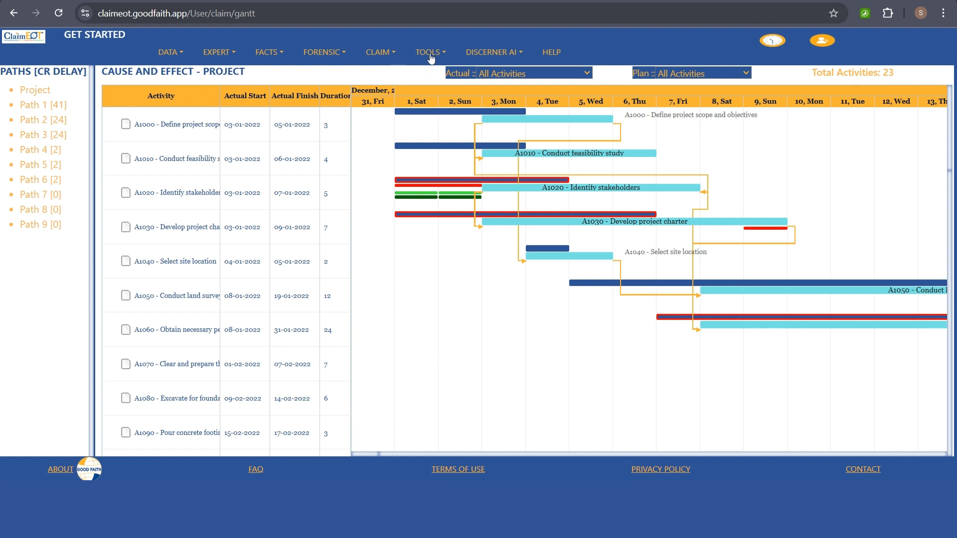
left_click(773, 42)
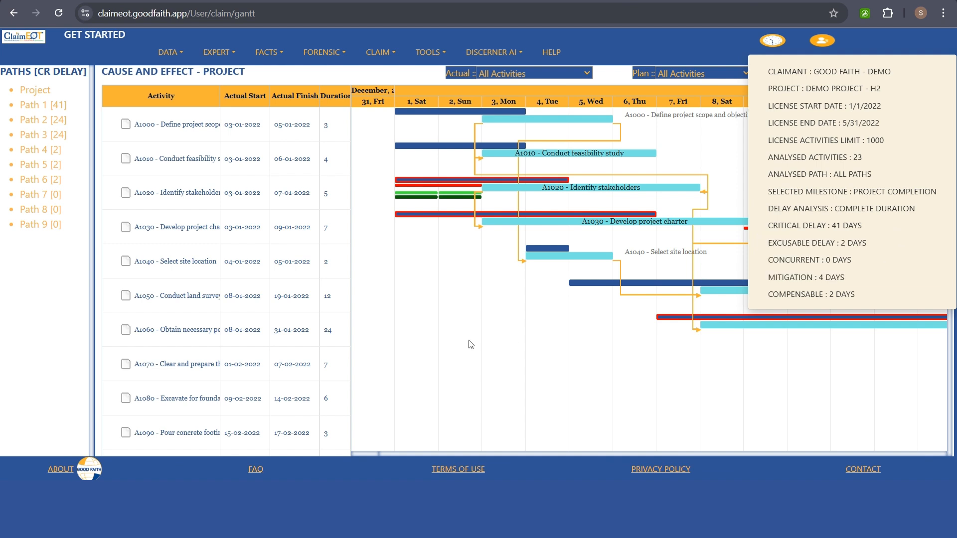
- Initiate the claim and prepare the claim report, leaving the agreed EOT and EOT submission records at their defaults
left_click(379, 54)
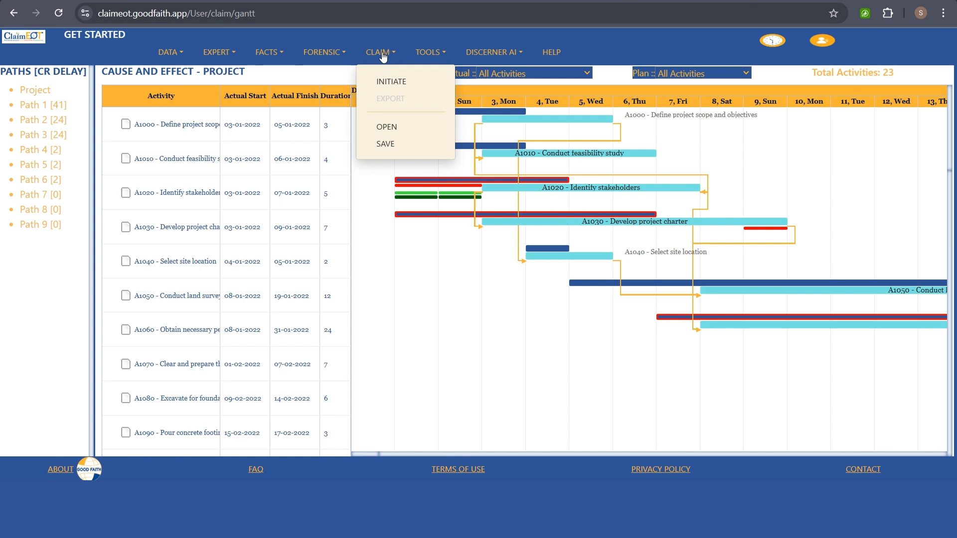
left_click(394, 85)
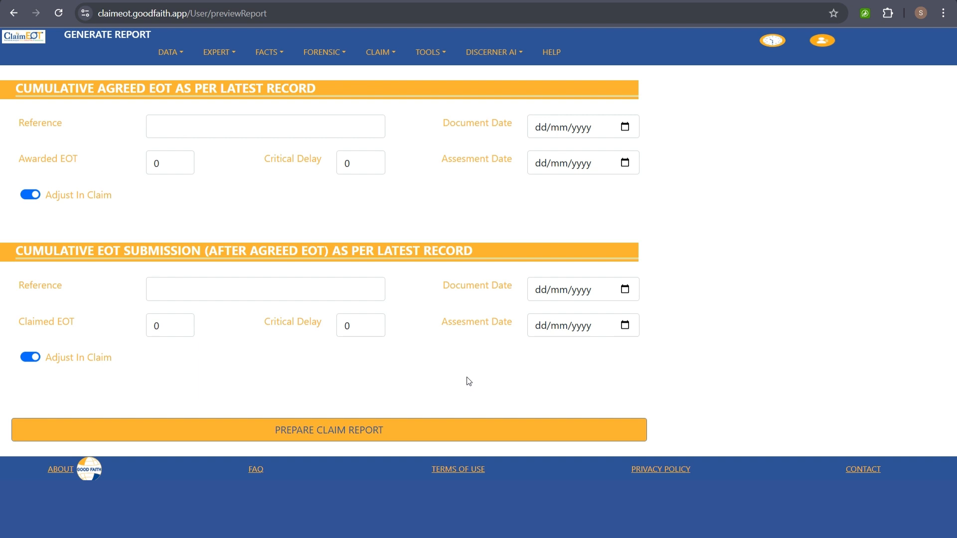
left_click(341, 435)
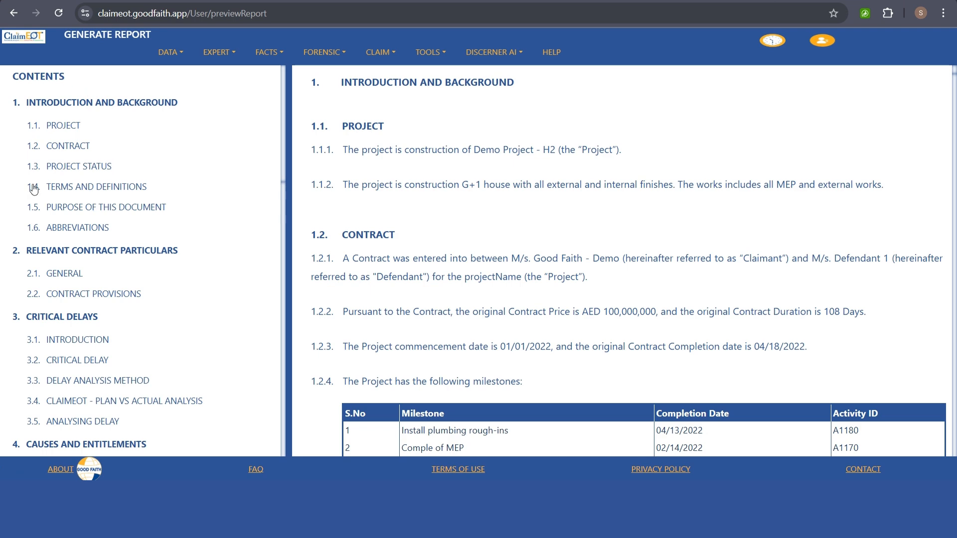
- Skim Section 1 of the claim report through Purpose of This Document and return to its beginning
scroll(89, 153, "down", 4)
scroll(88, 153, "up", 4)
scroll(619, 203, "down", 5)
scroll(665, 239, "down", 15)
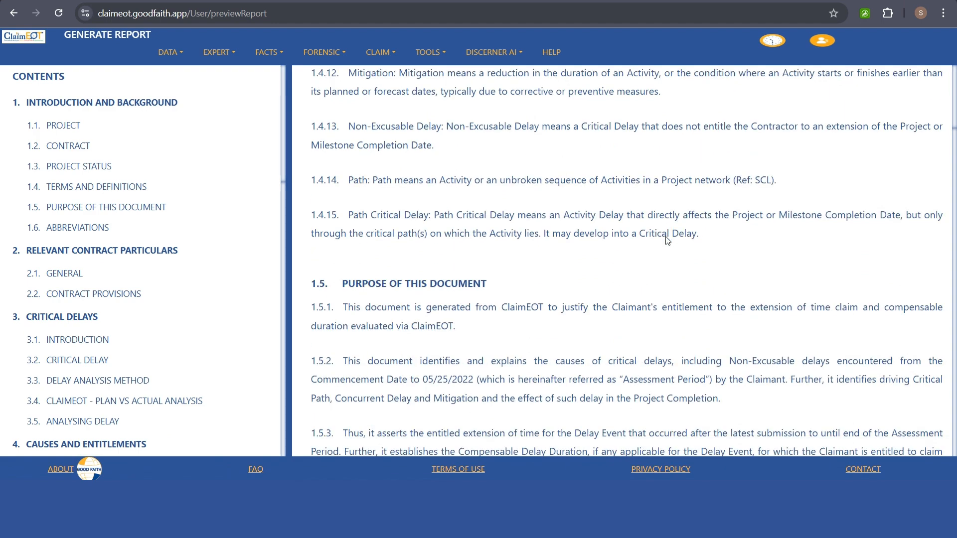
scroll(665, 243, "up", 13)
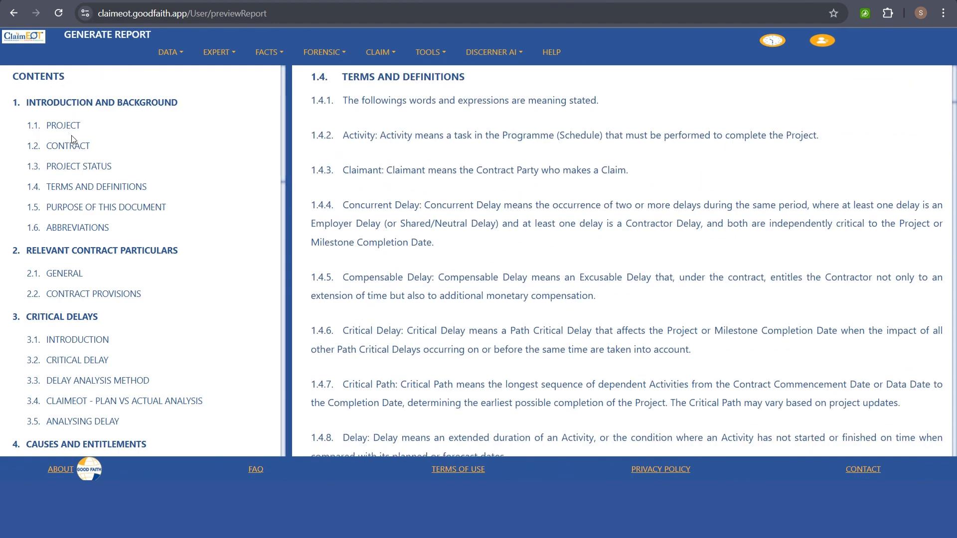
scroll(758, 251, "up", 10)
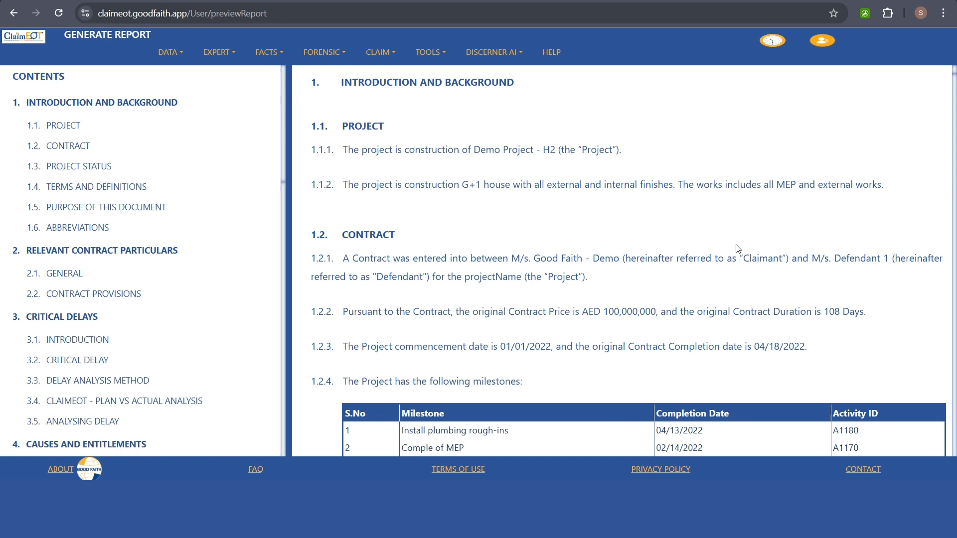
- Browse the main sections of the claim report from Introduction and Background through Conclusion using the report contents
left_click(136, 105)
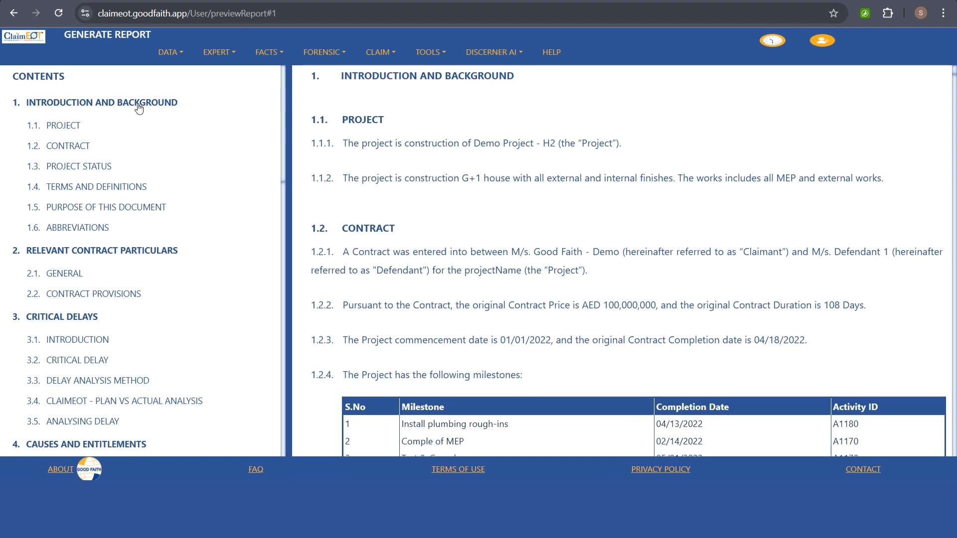
left_click(92, 252)
left_click(68, 130)
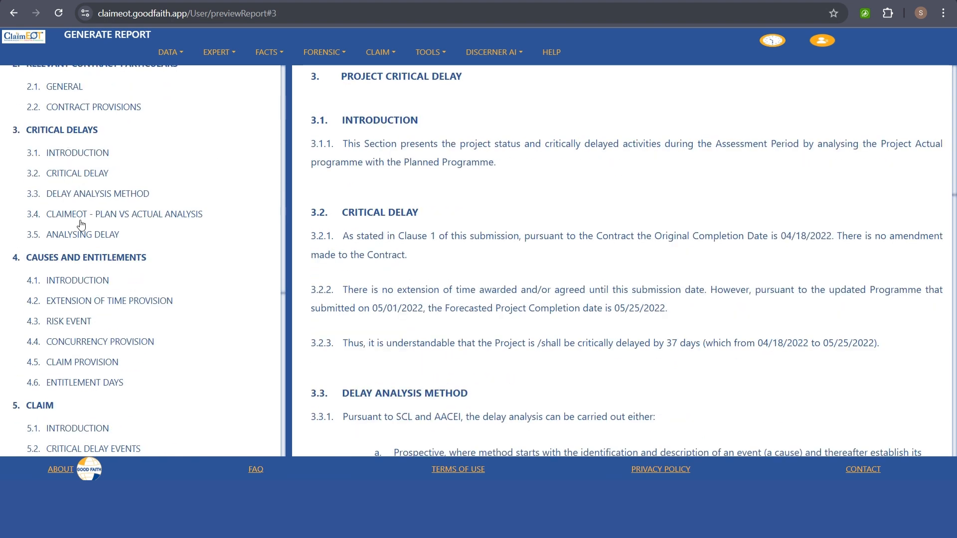
left_click(81, 259)
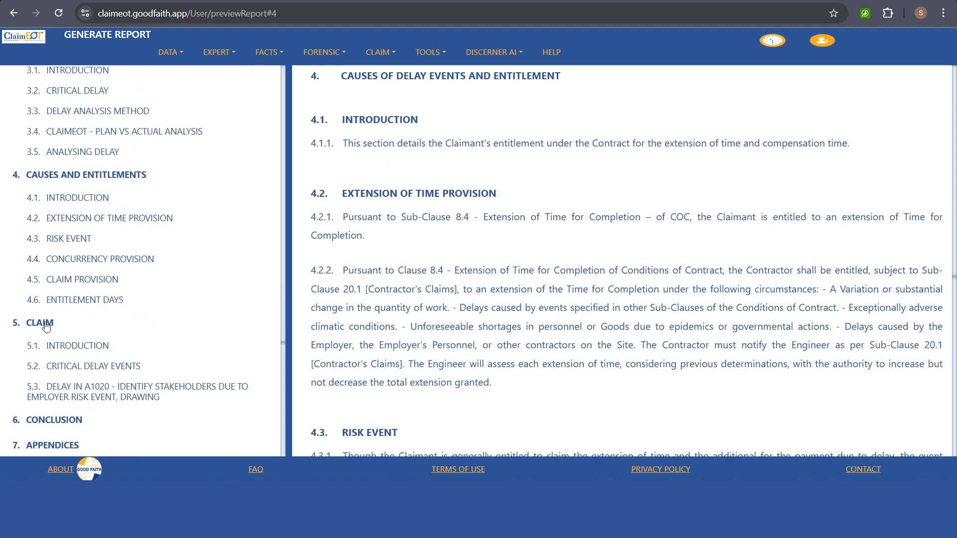
left_click(45, 323)
left_click(54, 420)
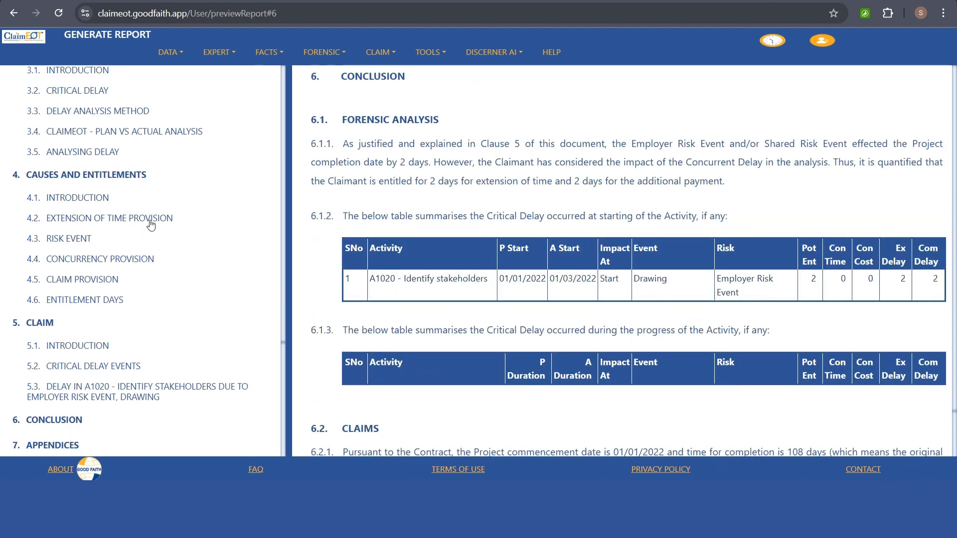
scroll(154, 218, "up", 5)
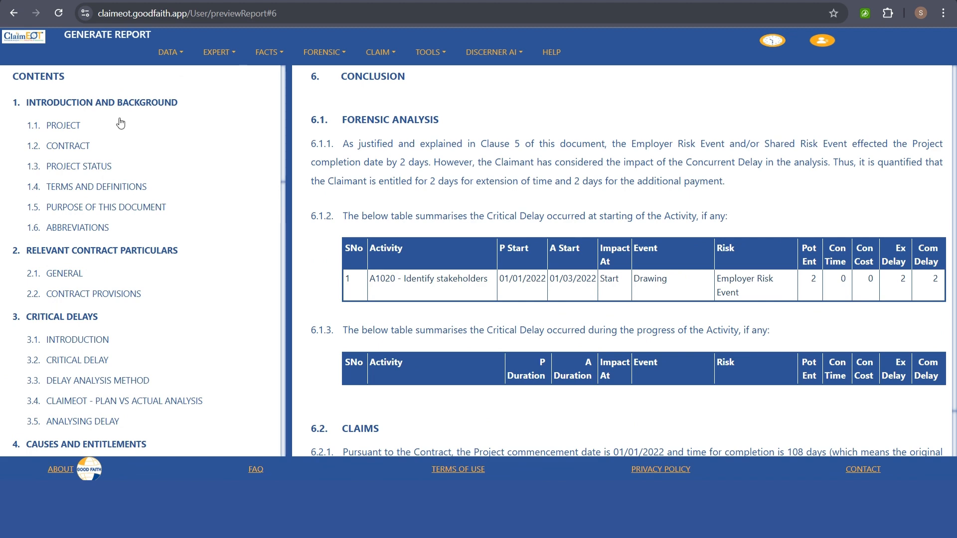
- Skim Section 1 from its beginning through the abbreviations, then the Contract Provisions in Section 2
left_click(91, 104)
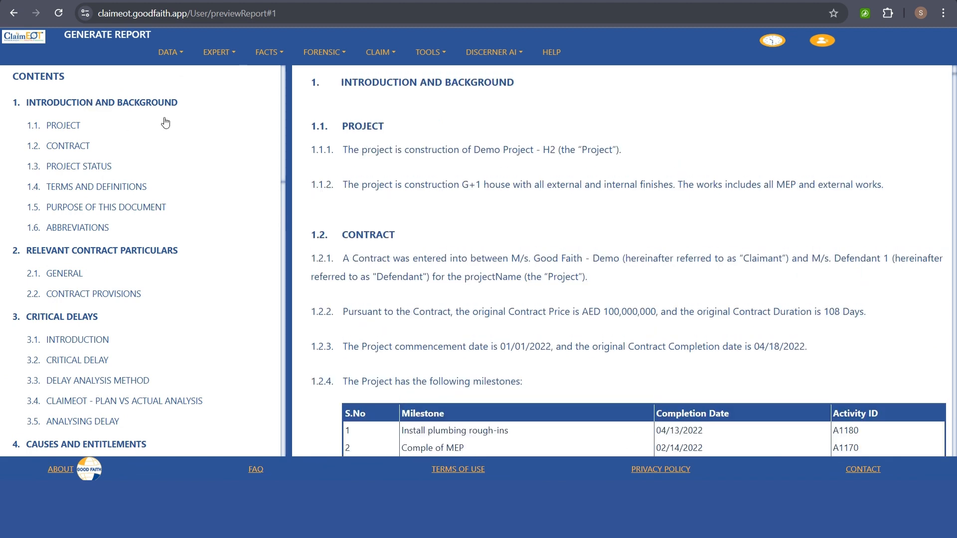
scroll(493, 269, "down", 15)
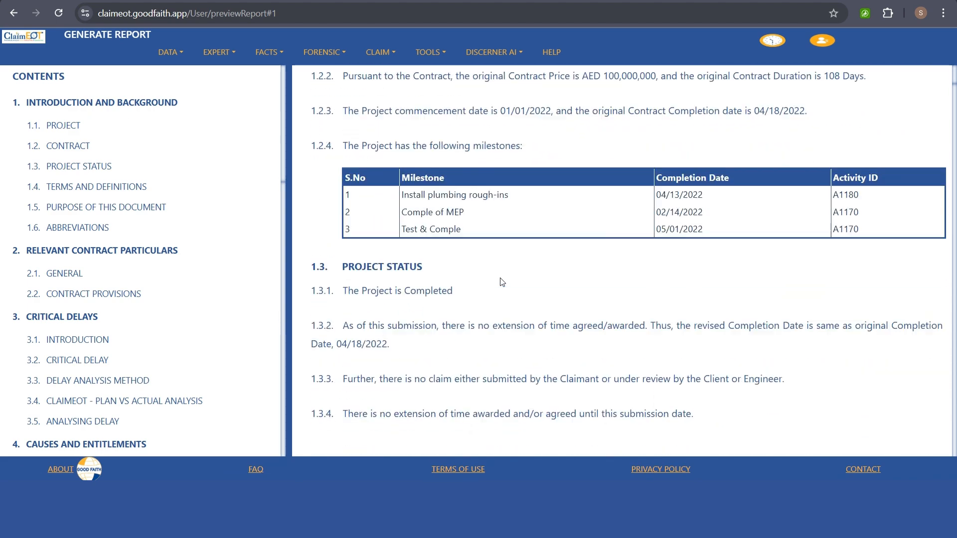
scroll(509, 290, "down", 12)
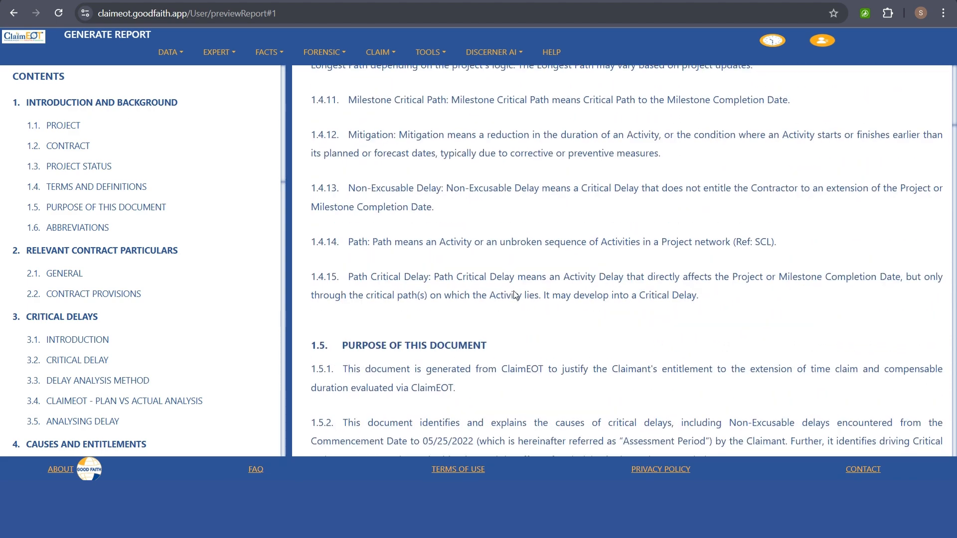
scroll(536, 281, "down", 5)
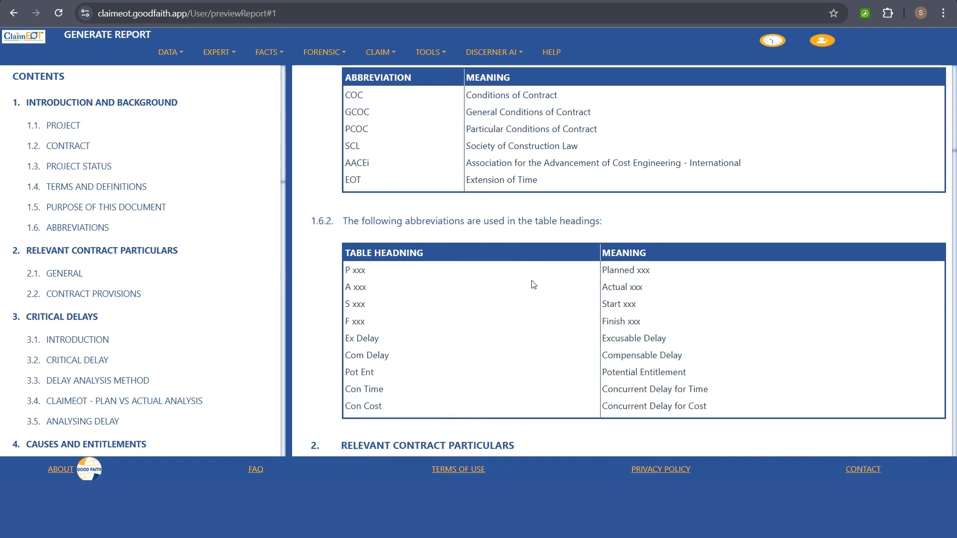
left_click(116, 251)
scroll(566, 255, "down", 2)
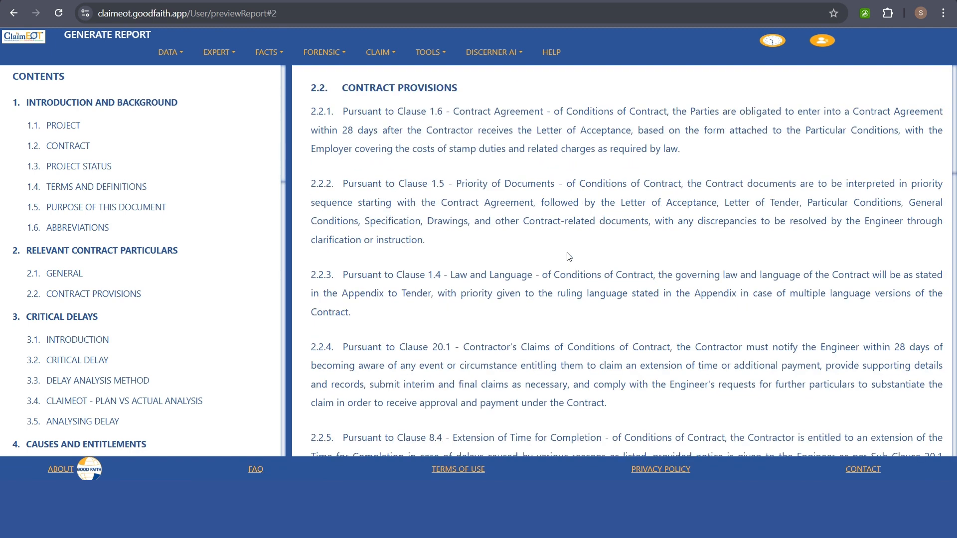
- Review Section 3 on critical delays, including the delay analysis method, the affected paths and the table of critically delayed activities
left_click(63, 318)
scroll(618, 319, "down", 4)
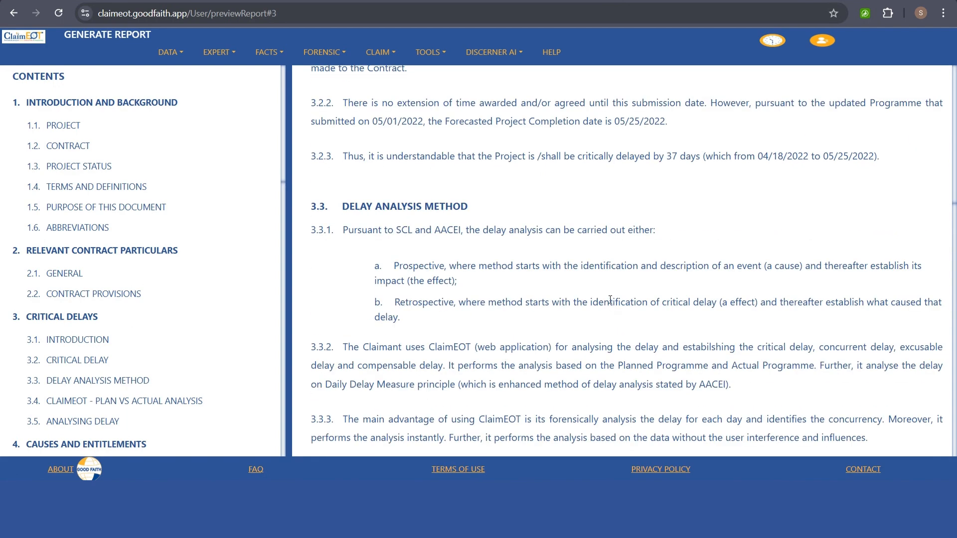
scroll(616, 314, "up", 5)
scroll(613, 298, "down", 20)
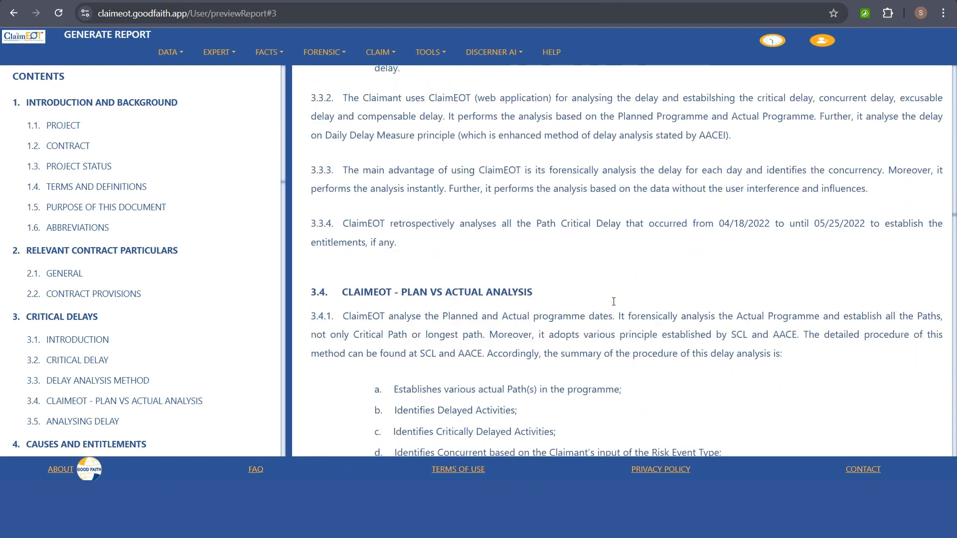
scroll(614, 306, "down", 3)
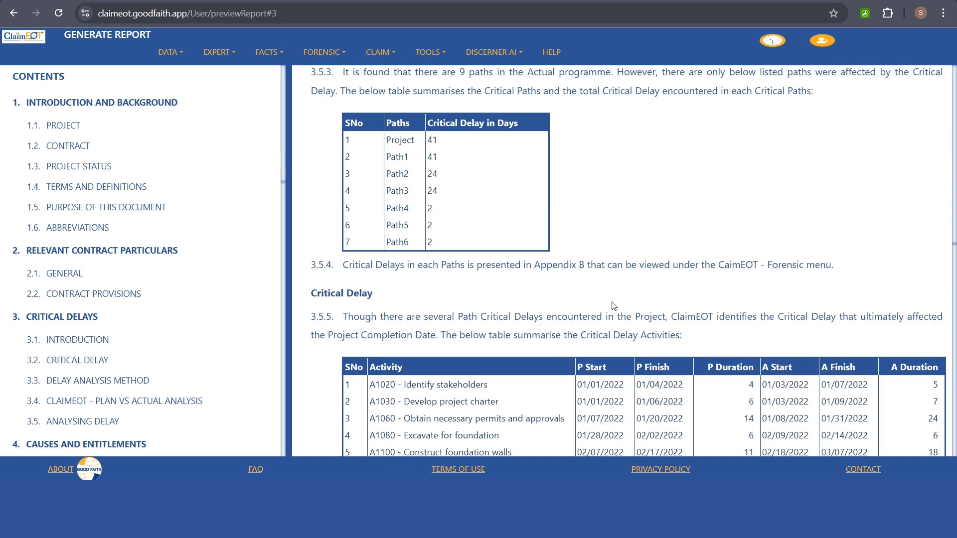
scroll(613, 305, "down", 4)
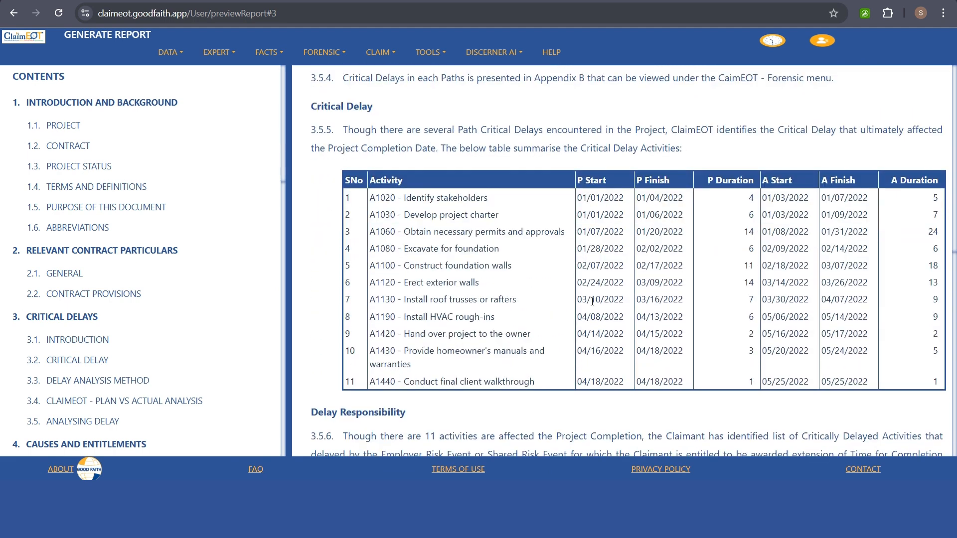
- Review Section 4 on causes and entitlements, covering the extension of time, risk event, concurrency and claim provisions
scroll(202, 284, "down", 4)
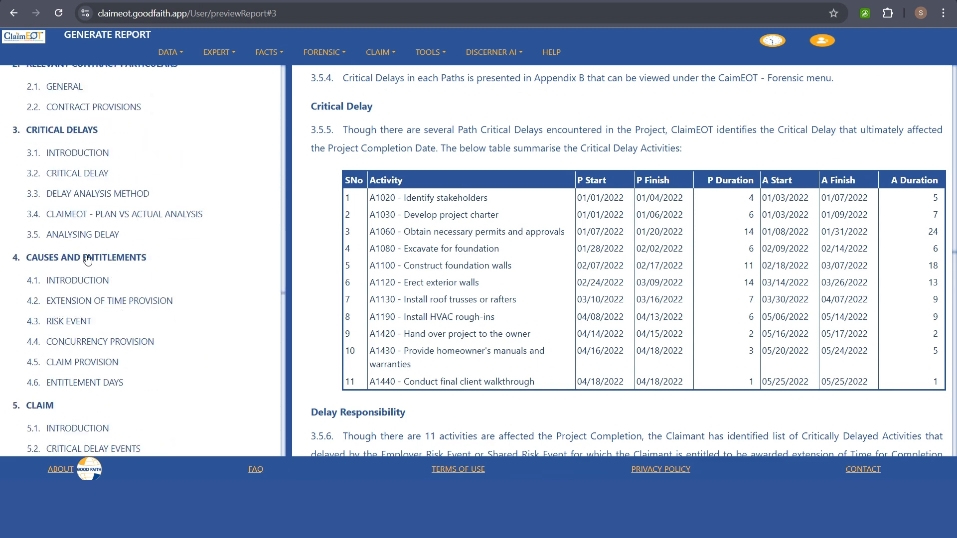
left_click(103, 260)
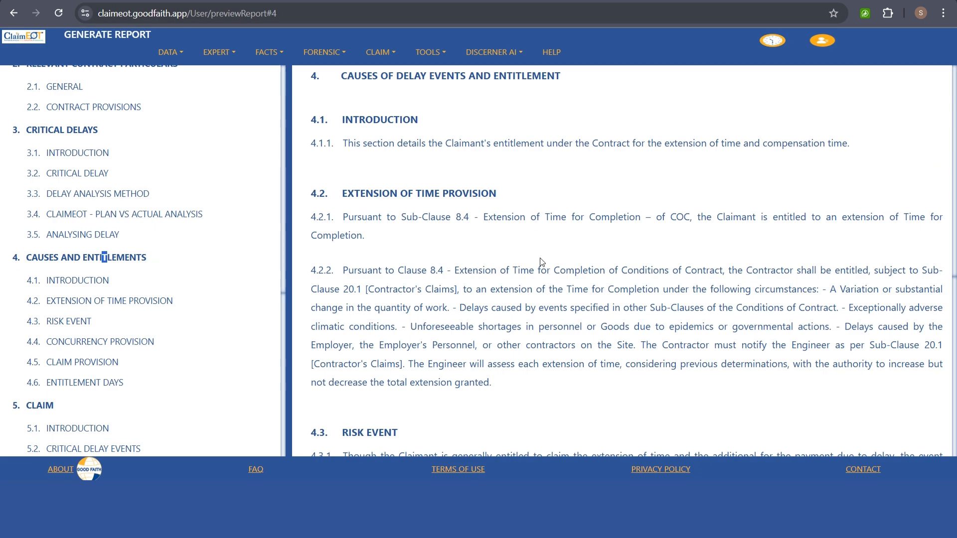
scroll(414, 207, "down", 9)
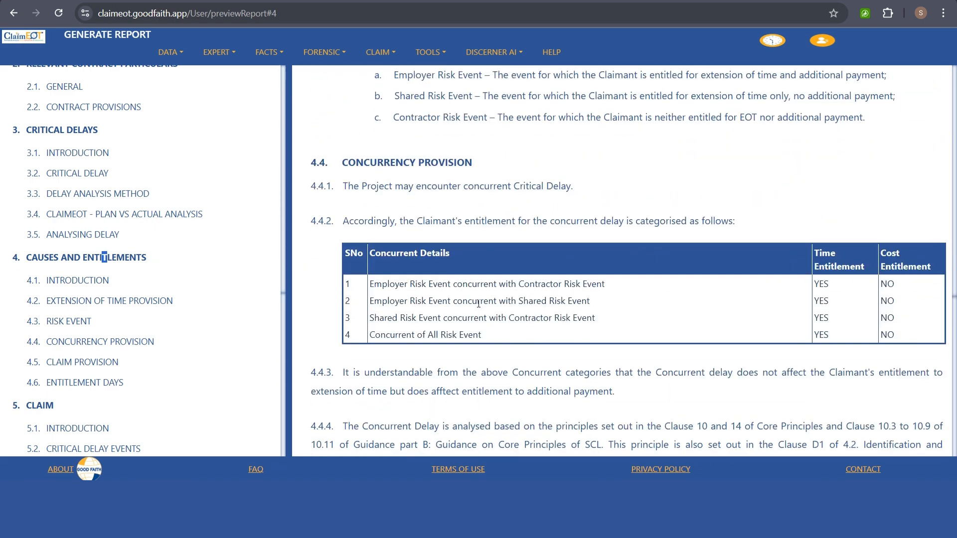
scroll(486, 314, "down", 8)
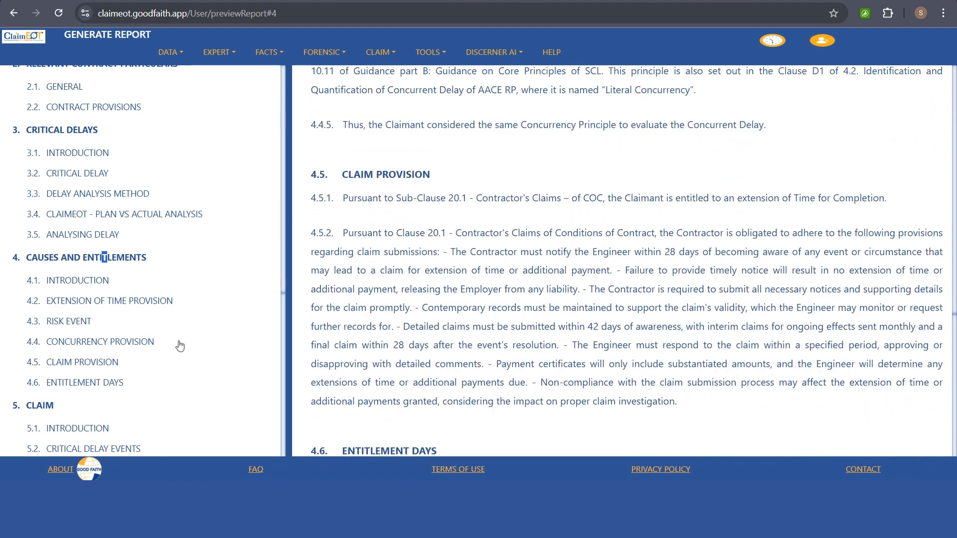
- Open Section 5 Claim at Critical Delay Events and highlight the Drawing event's row in the events table
scroll(180, 346, "down", 2)
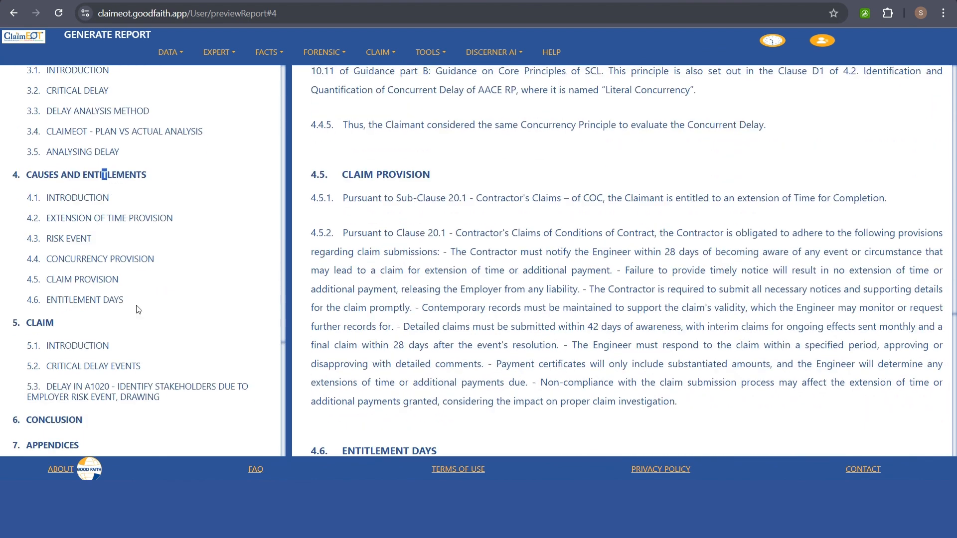
left_click(42, 327)
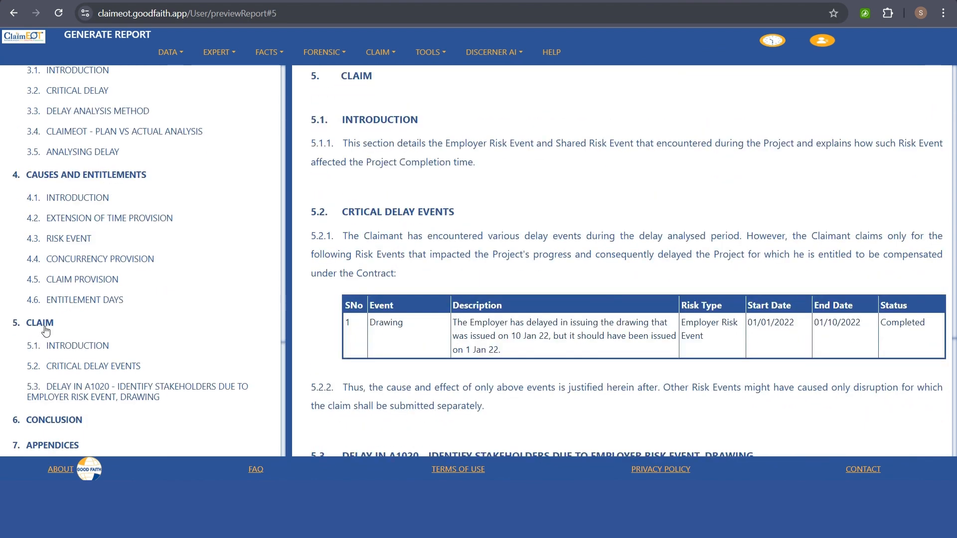
left_click(114, 370)
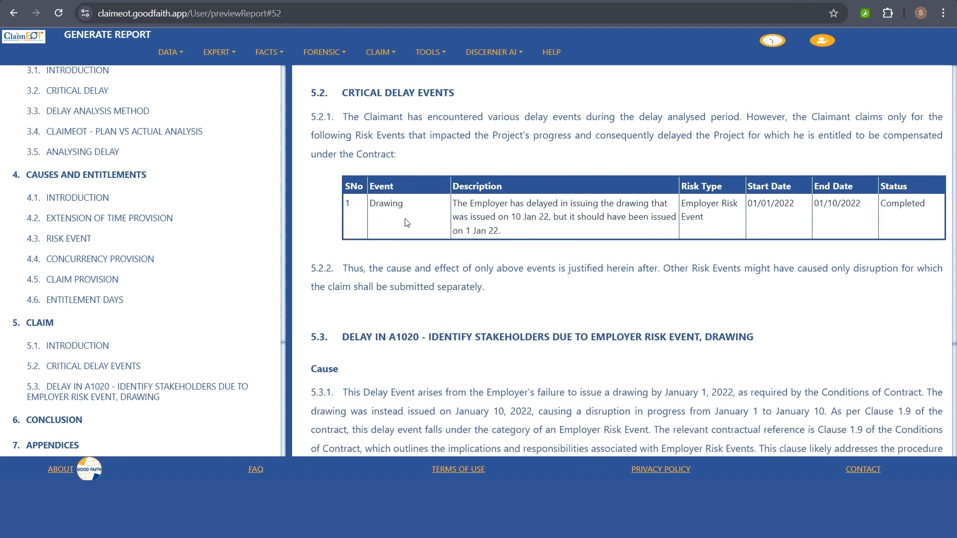
left_click_drag(431, 215, 895, 216)
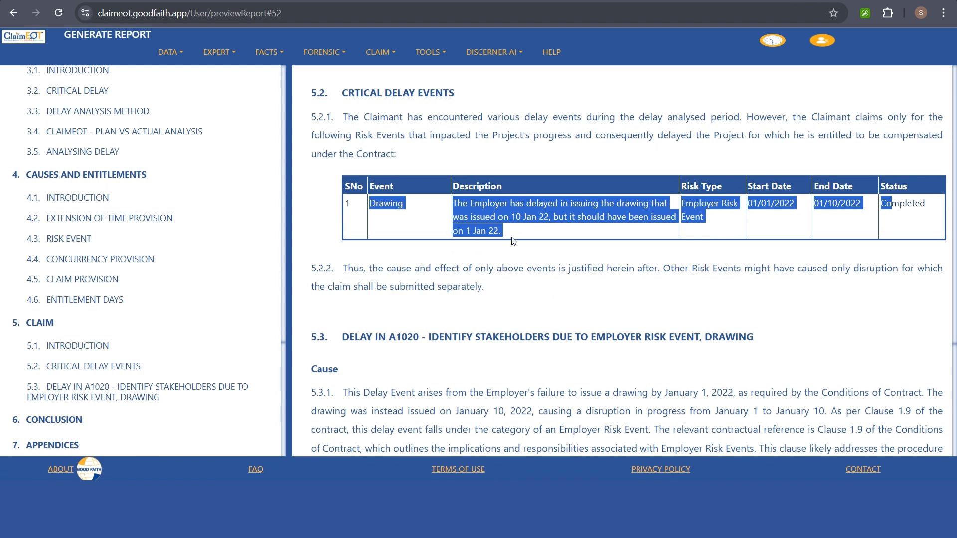
- Read the cause and entitlement in Section 5.3 on the A1020 delay, and highlight the notice statement in 5.3.4
left_click(62, 392)
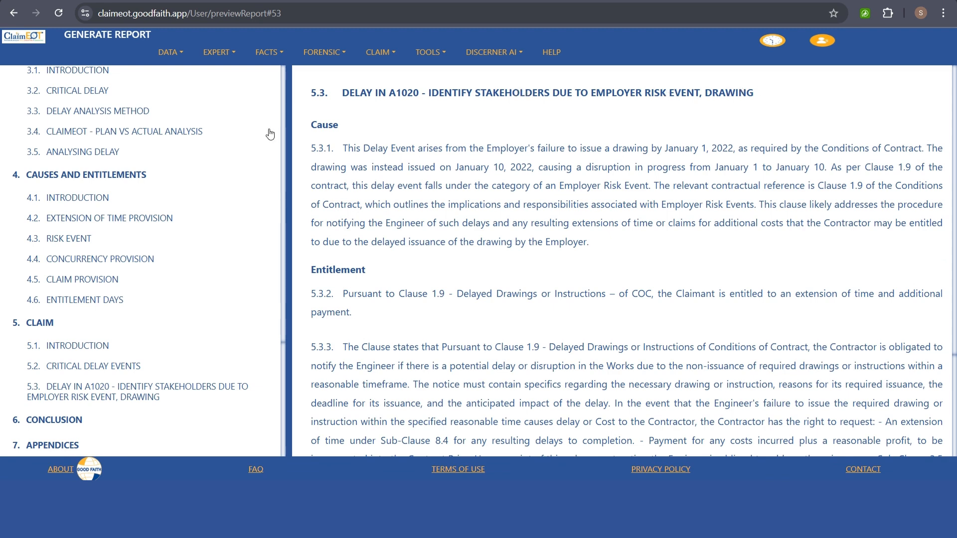
scroll(346, 282, "down", 6)
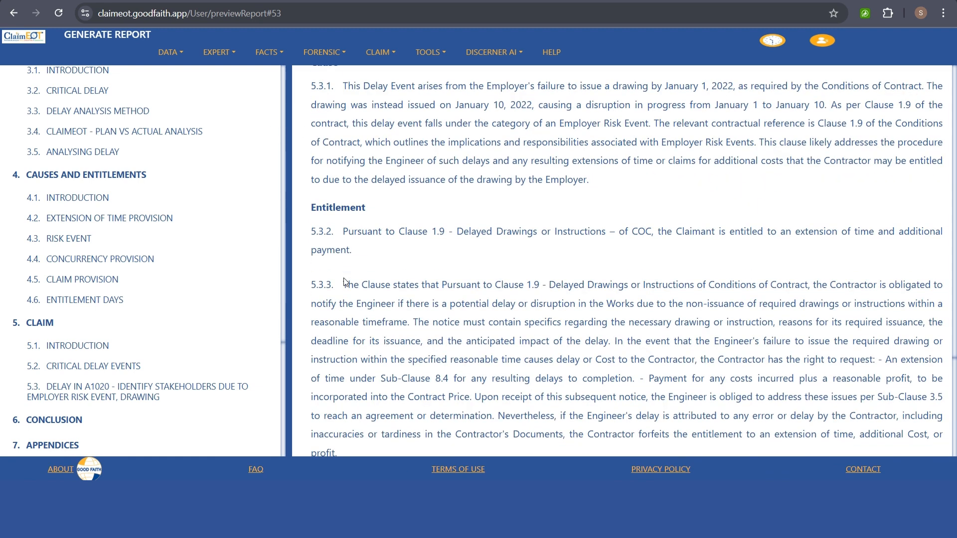
left_click_drag(391, 256, 579, 256)
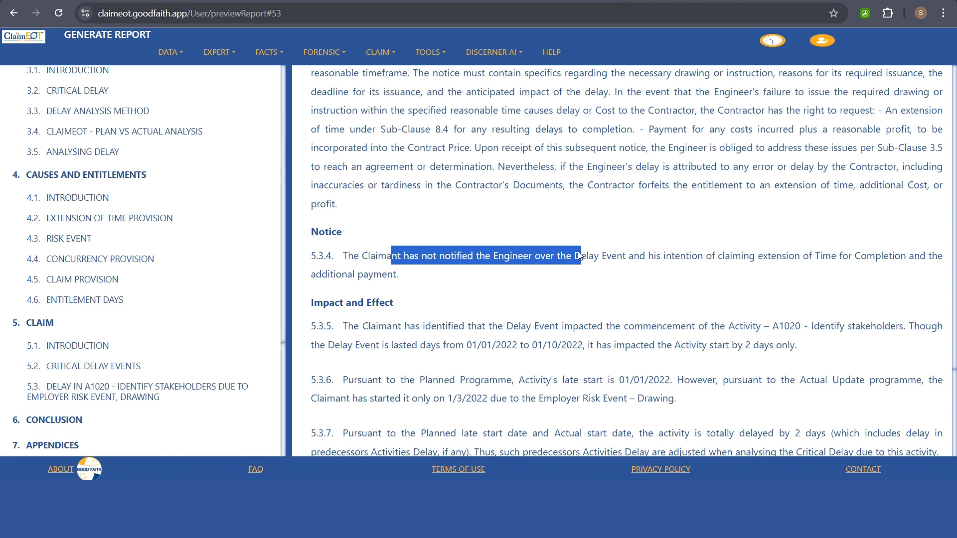
- Examine Impact and Effect in Section 5.3, highlighting the list of paths containing the activity and the maximum critical delay statement
scroll(474, 326, "down", 1)
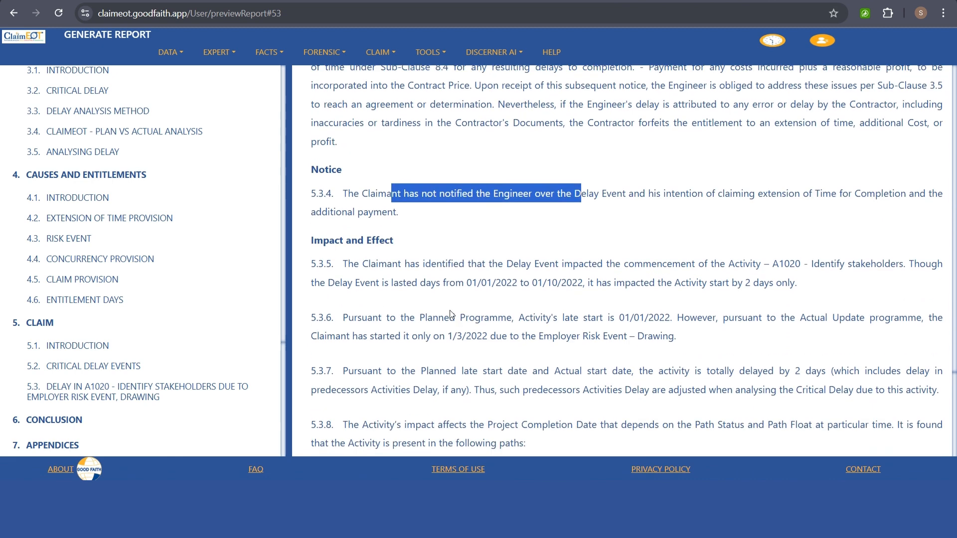
scroll(441, 282, "down", 1)
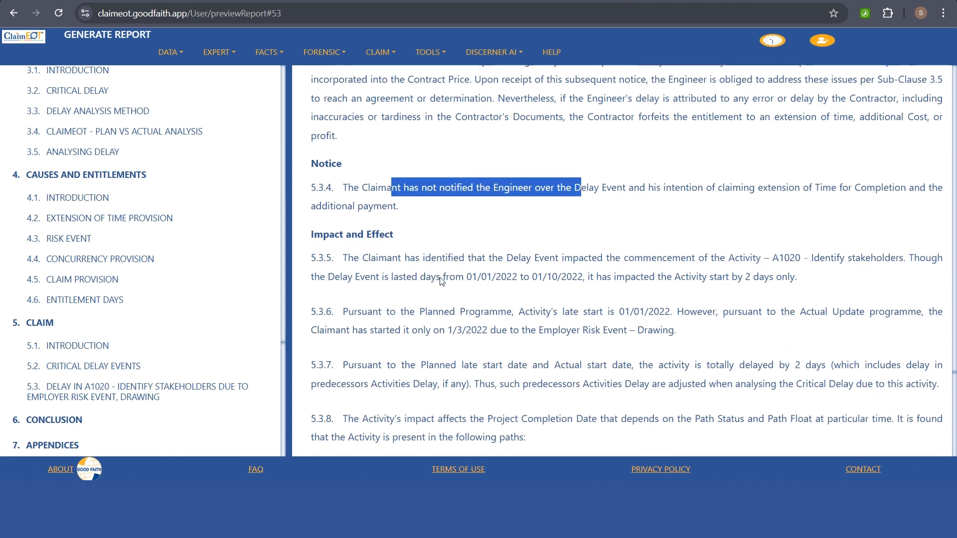
scroll(534, 227, "down", 1)
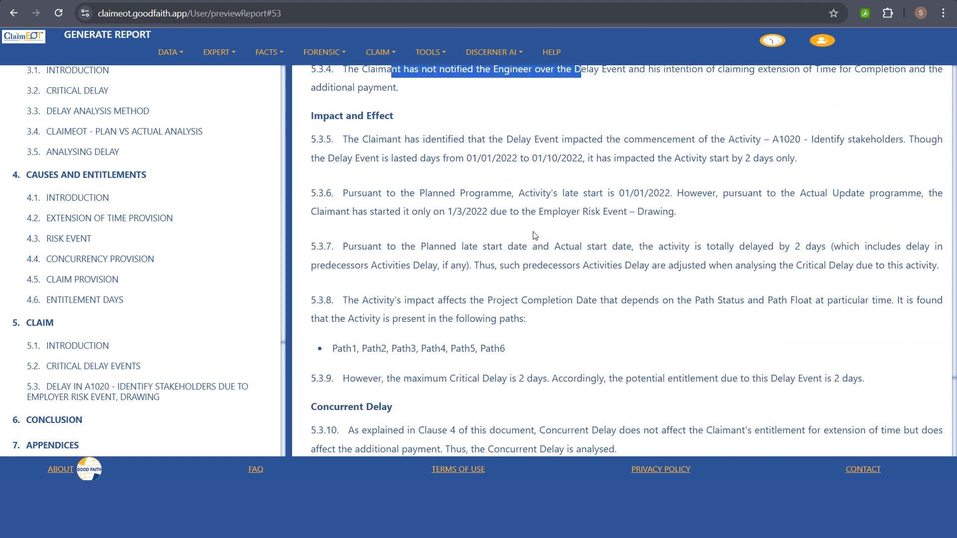
left_click_drag(518, 352, 357, 348)
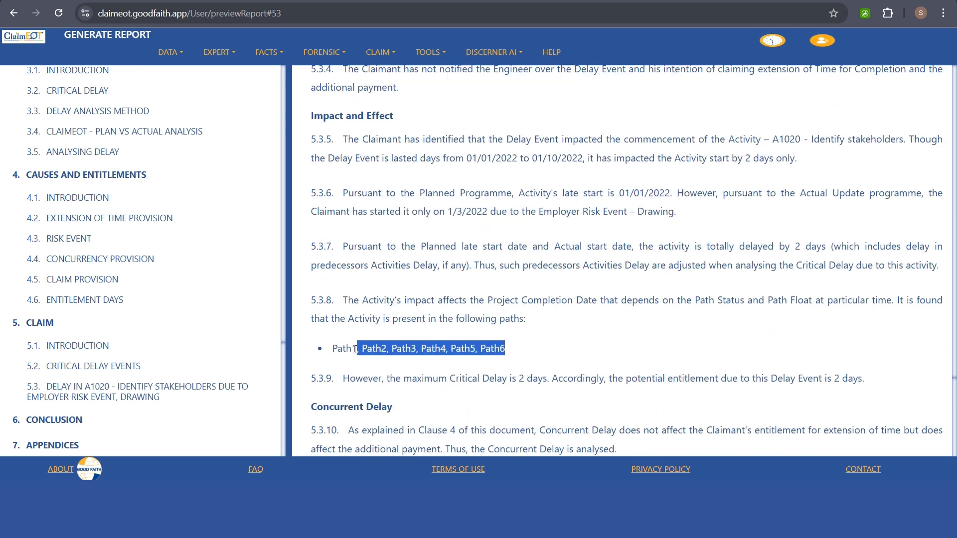
scroll(677, 392, "down", 1)
left_click_drag(455, 316, 583, 318)
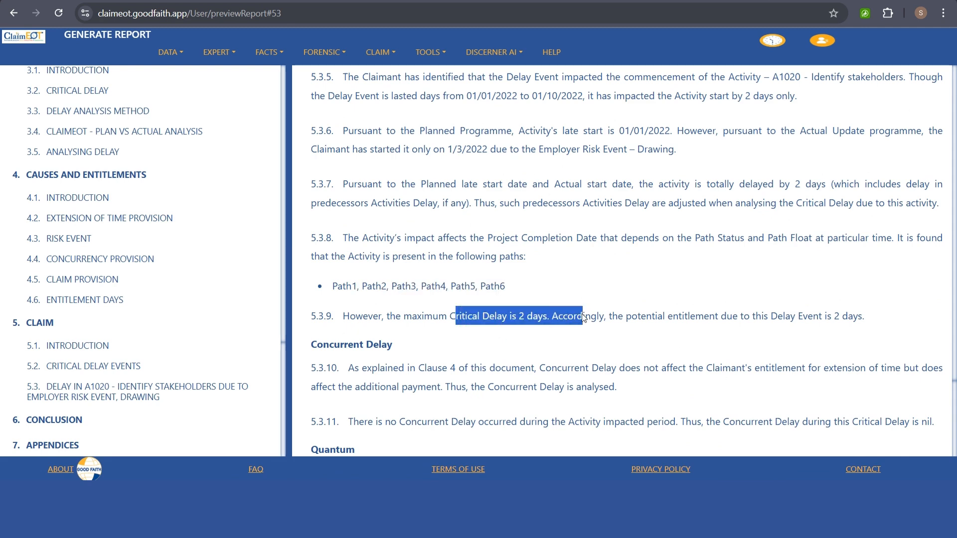
- Examine Concurrent Delay and Quantum in Section 5.3, highlighting the concurrent delay finding and the excusable and compensable delay entitlements
scroll(418, 332, "down", 1)
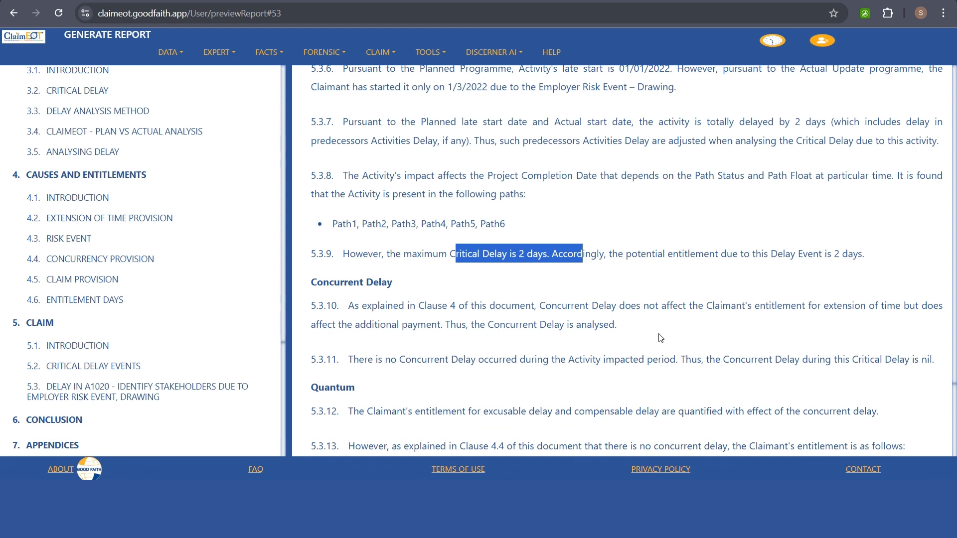
left_click_drag(937, 360, 862, 358)
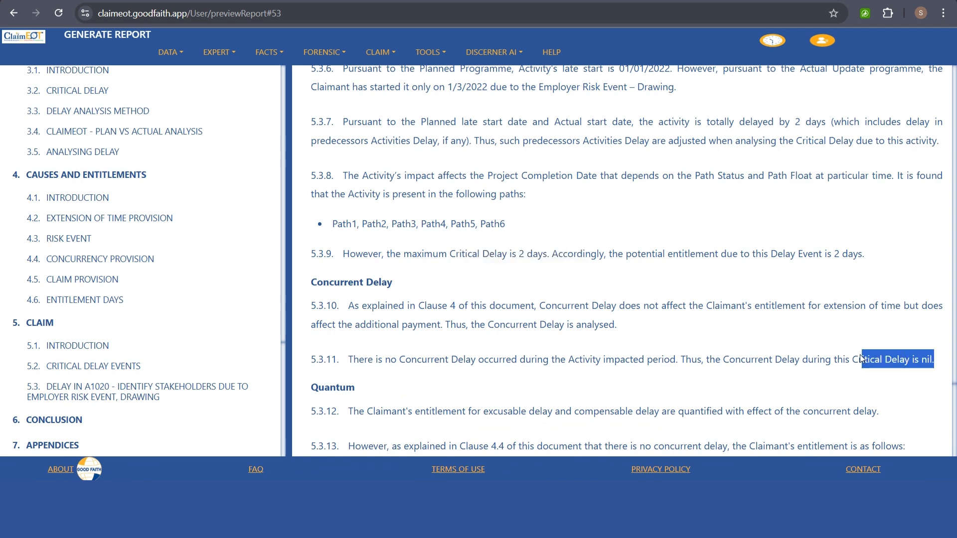
scroll(611, 331, "down", 2)
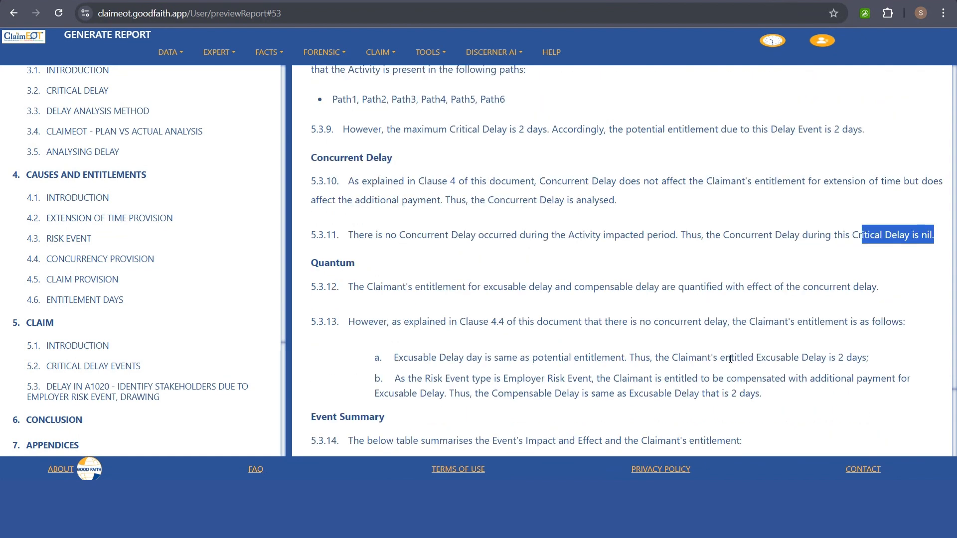
left_click_drag(672, 359, 884, 362)
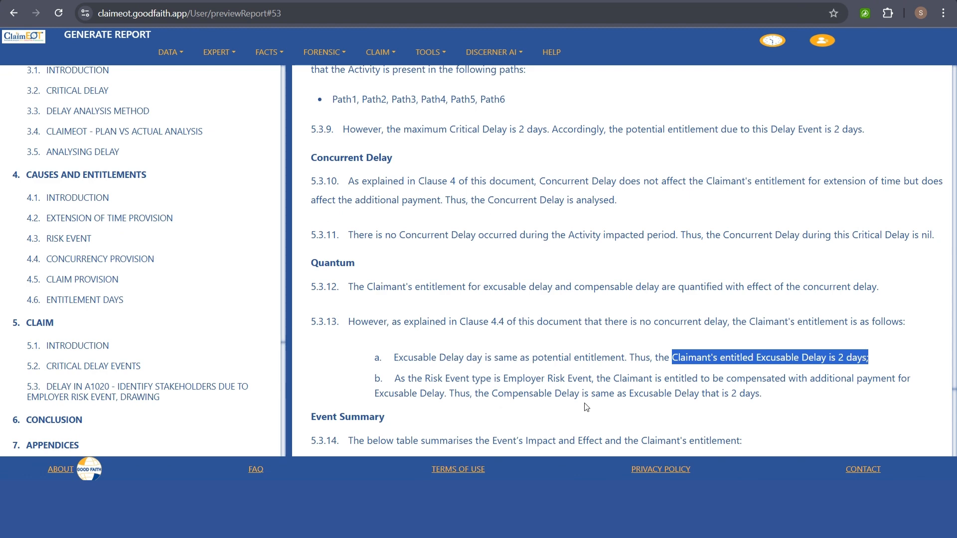
left_click_drag(513, 394, 749, 387)
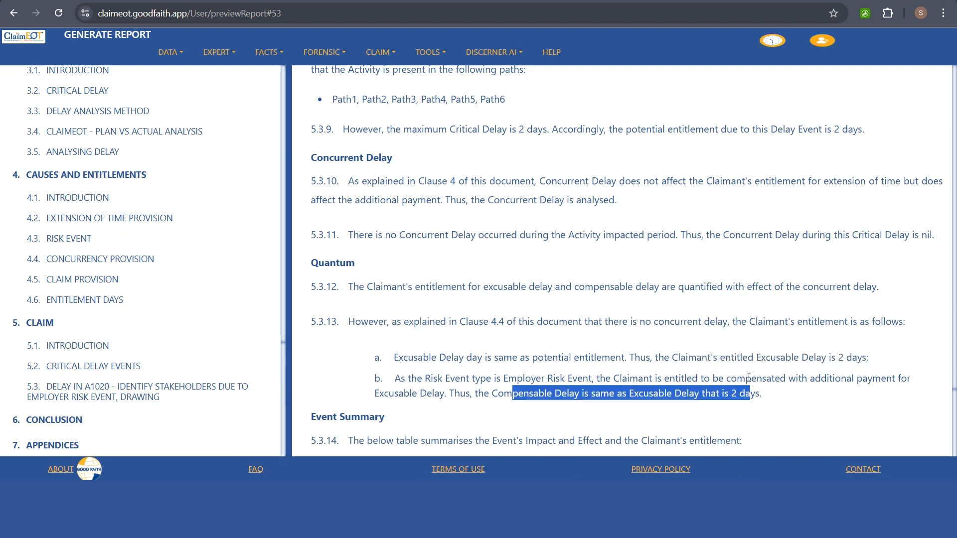
- Highlight the A1020 row in Section 5.3's Event Summary table and read the forensic analysis in Section 6.1
scroll(733, 339, "down", 2)
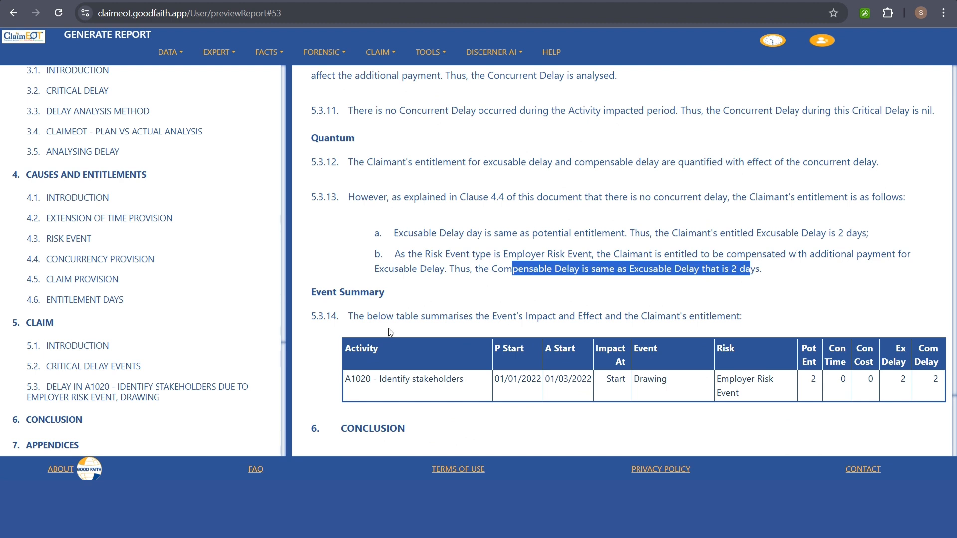
left_click_drag(354, 384, 757, 398)
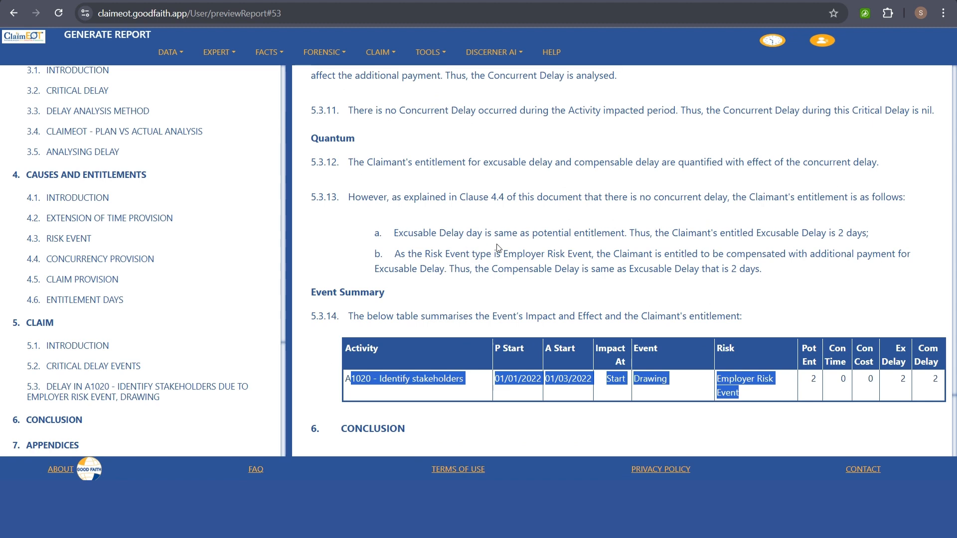
scroll(461, 258, "down", 4)
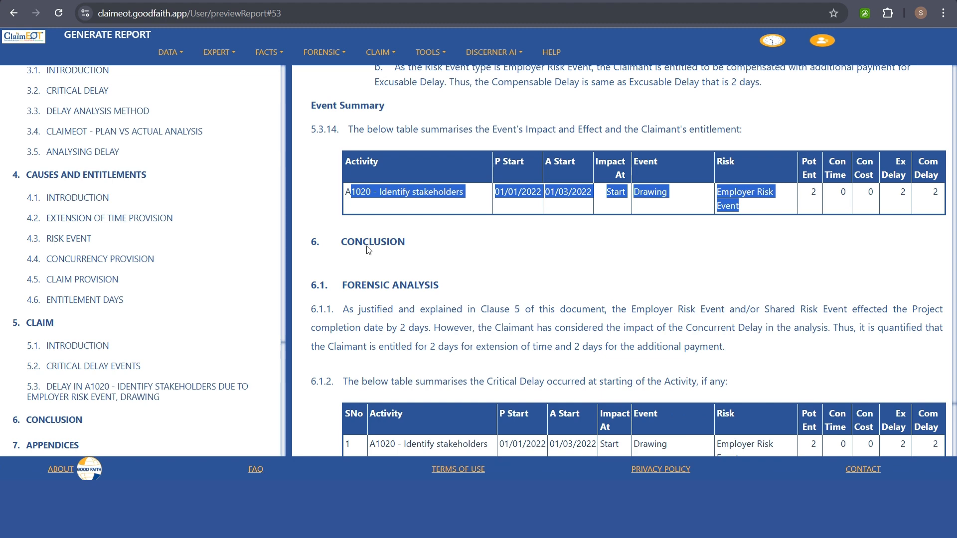
scroll(406, 272, "down", 1)
scroll(406, 272, "down", 1)
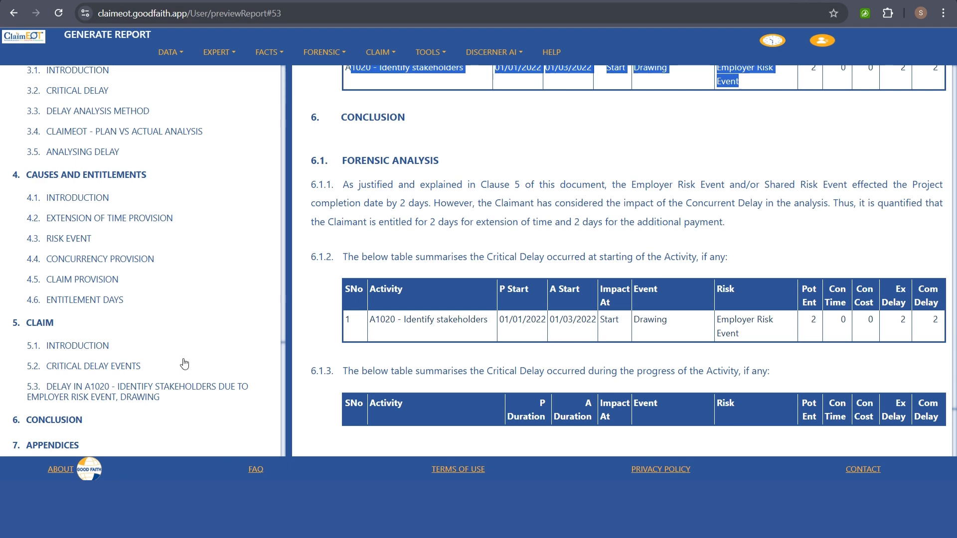
- Open Section 6 Conclusion and highlight the entitlement limitation in 6.2.6 and the claimed extension of time in 6.2.7
left_click(60, 420)
scroll(558, 277, "down", 8)
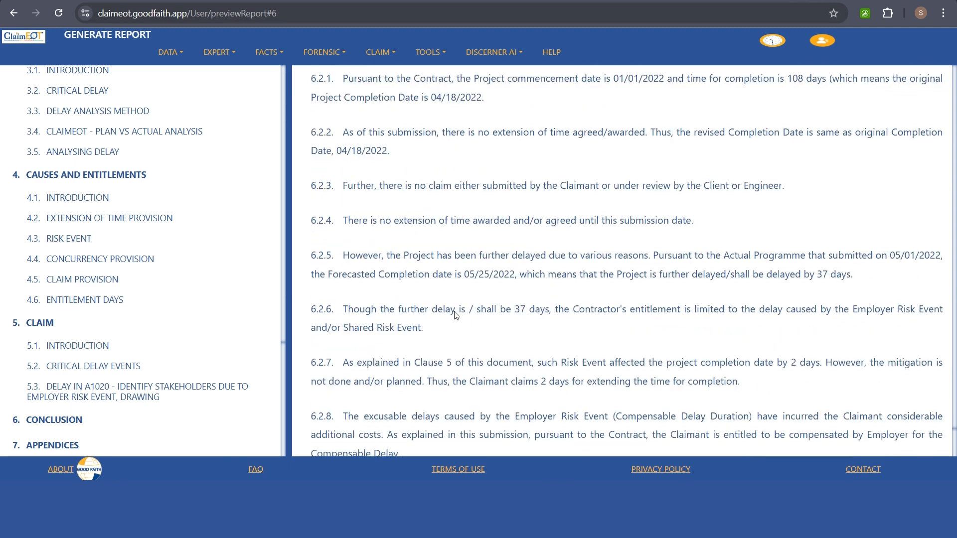
left_click_drag(456, 310, 707, 314)
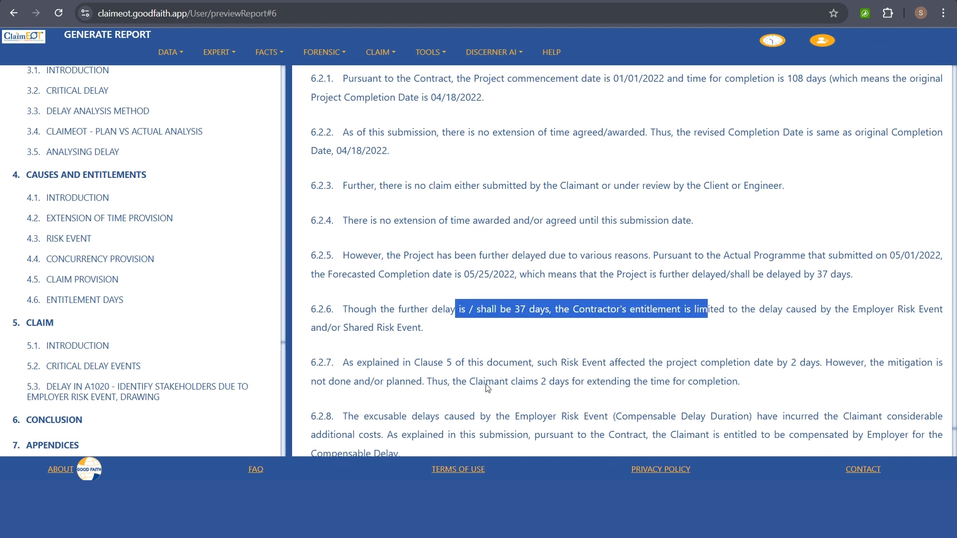
left_click_drag(486, 384, 727, 391)
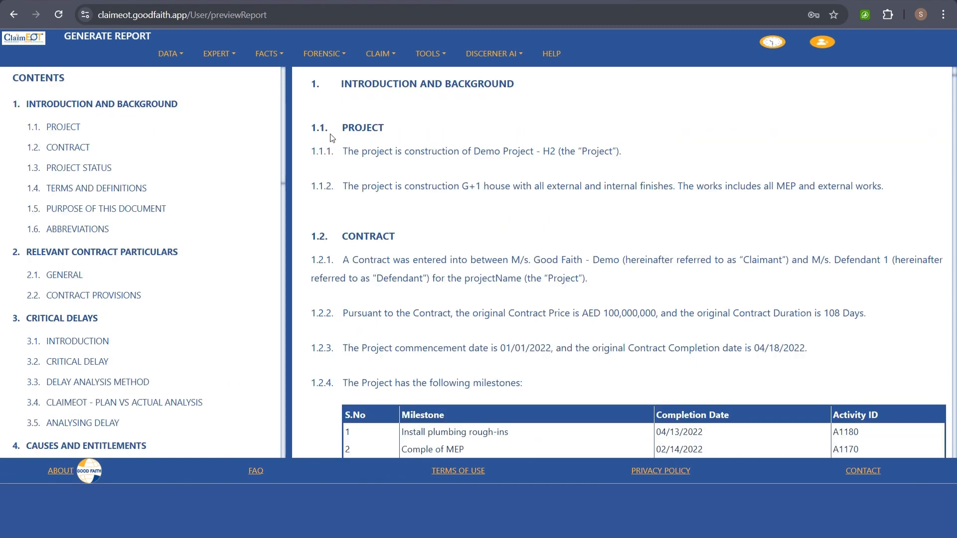
- Export the EOT claim report and open the downloaded document in Word with editing enabled and its fields updated
left_click(385, 56)
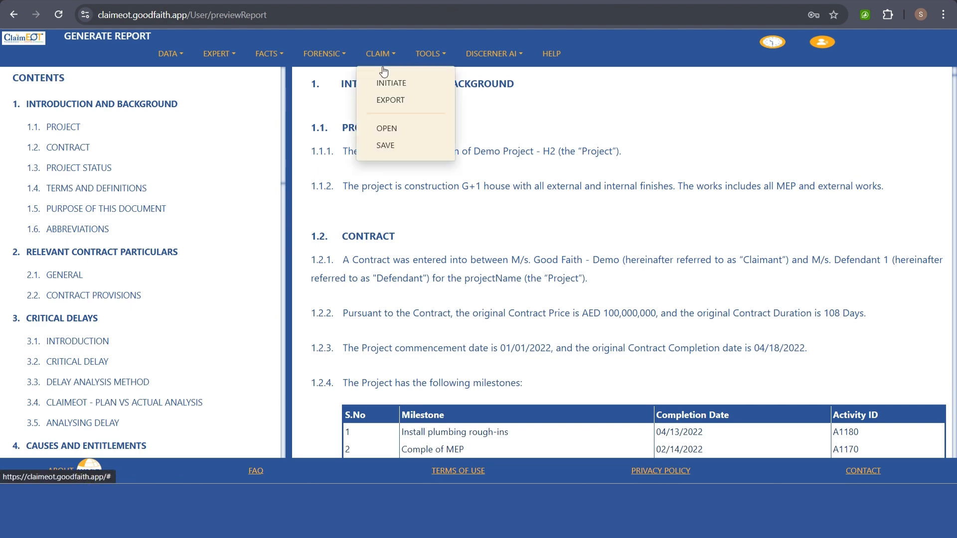
left_click(387, 100)
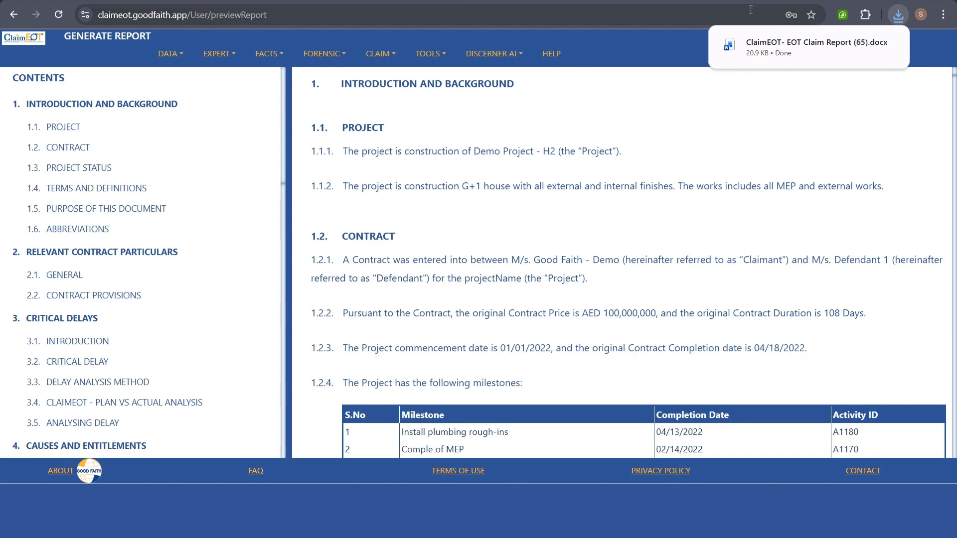
mouse_move(778, 60)
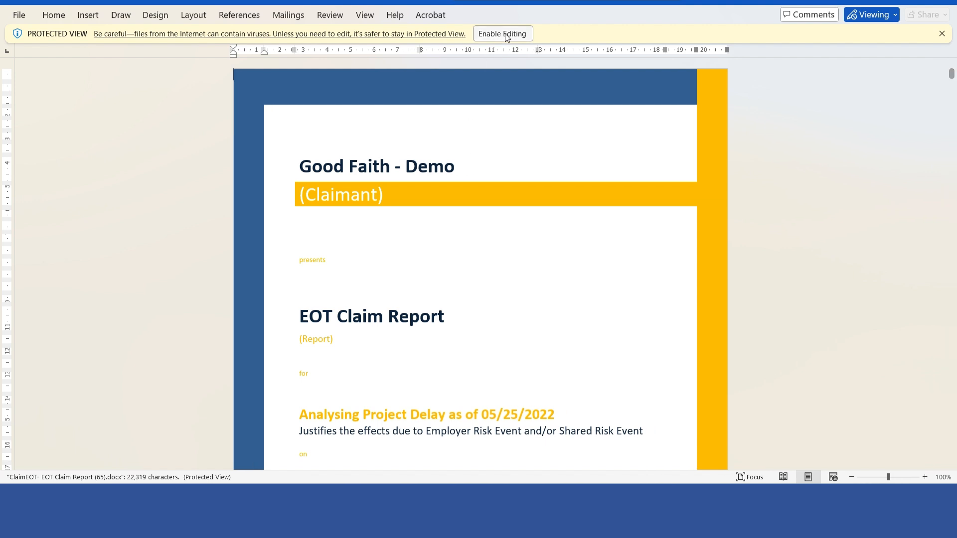
left_click(504, 34)
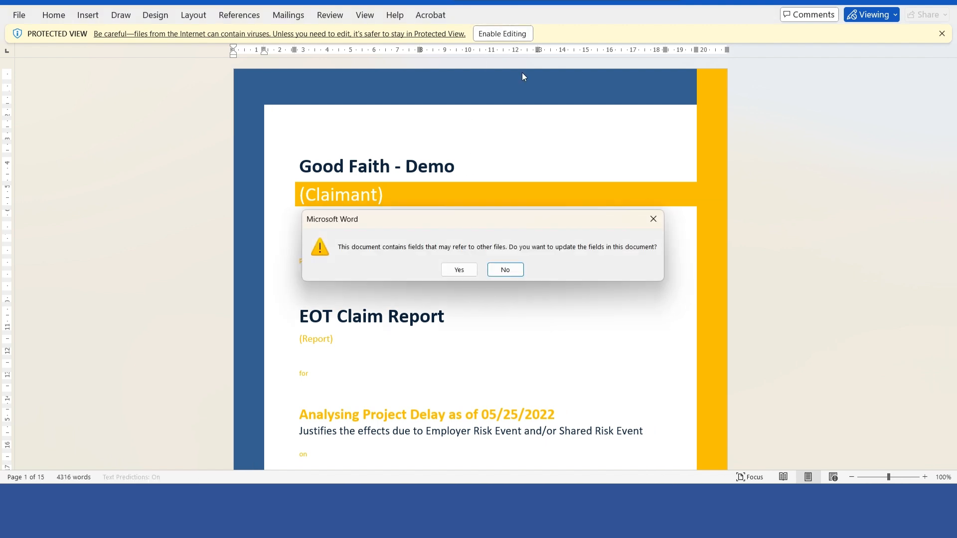
left_click(455, 268)
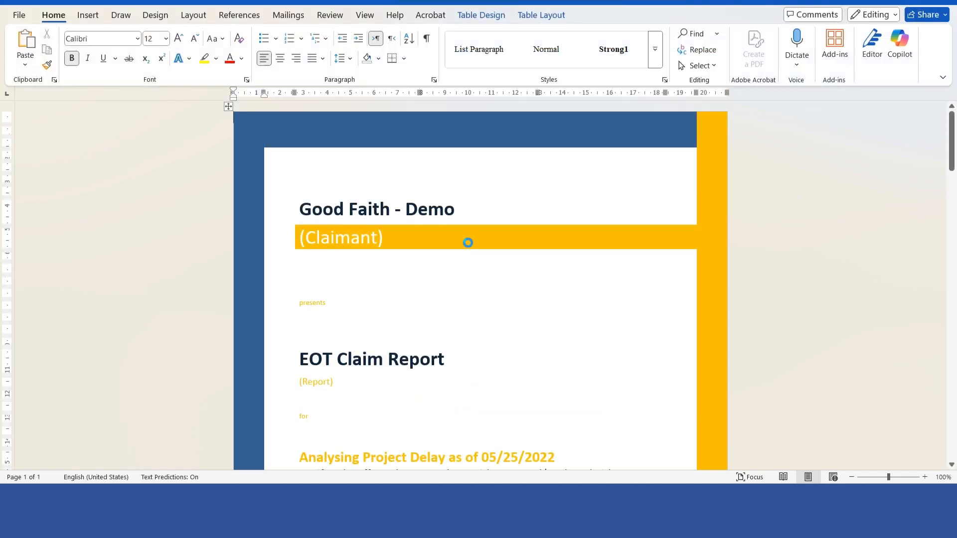
- Review the exported report's cover page and its table of contents down to the annexures
scroll(468, 248, "down", 7)
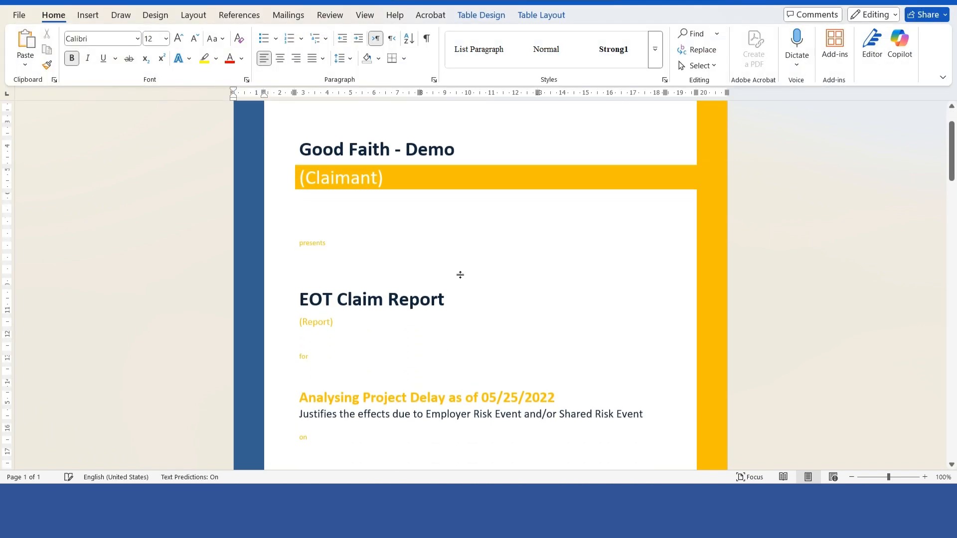
scroll(461, 277, "down", 6)
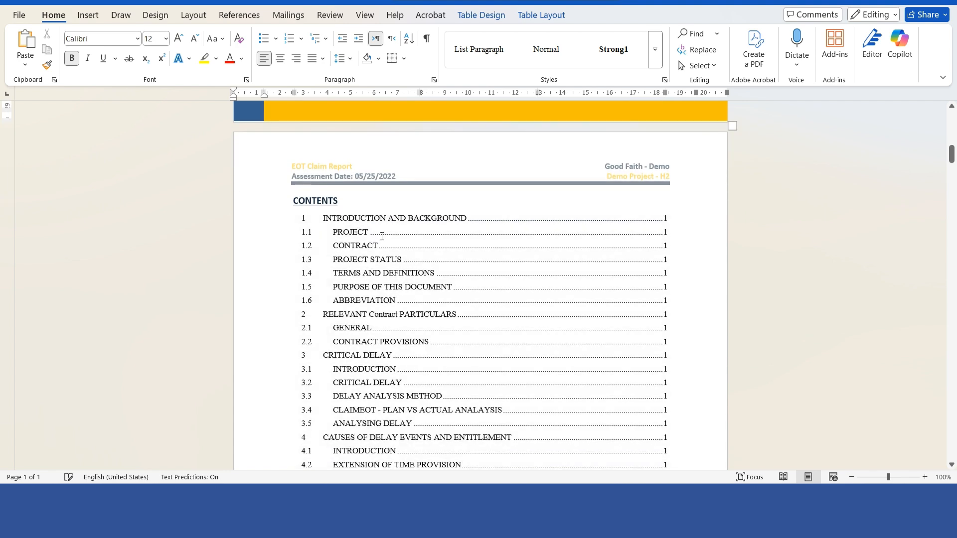
scroll(395, 258, "down", 1)
scroll(452, 289, "down", 6)
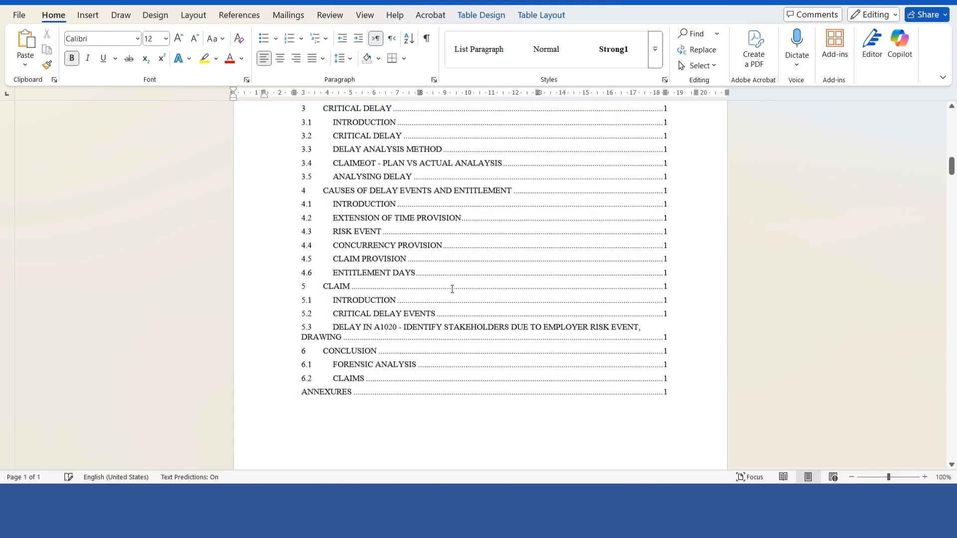
- Open the footer with the page numbering on the contents page and return to the body text
left_click(457, 313)
scroll(461, 315, "down", 1)
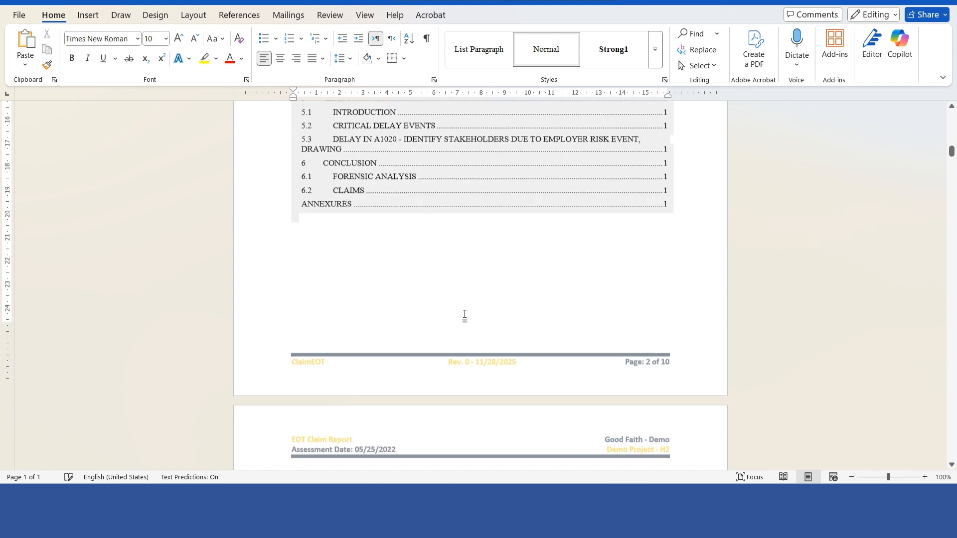
double_click(657, 353)
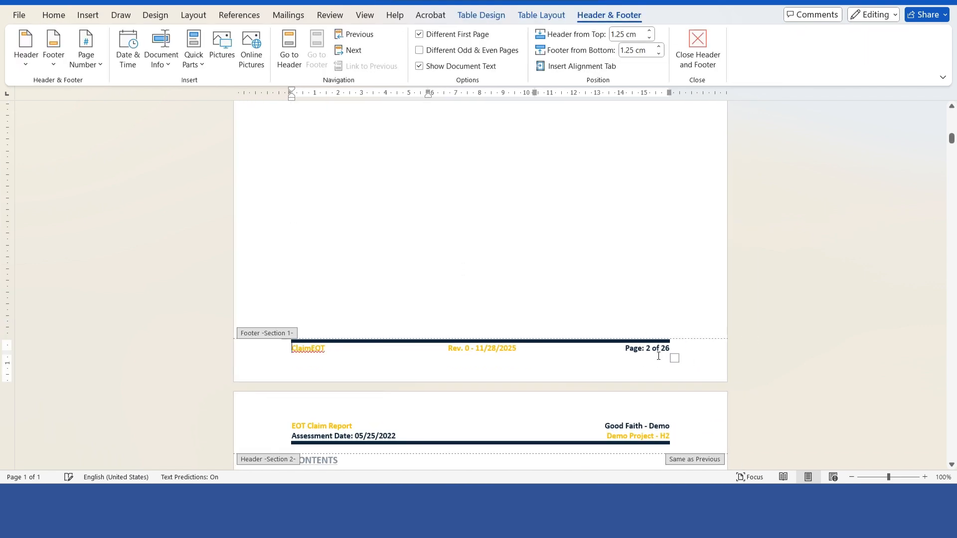
double_click(613, 289)
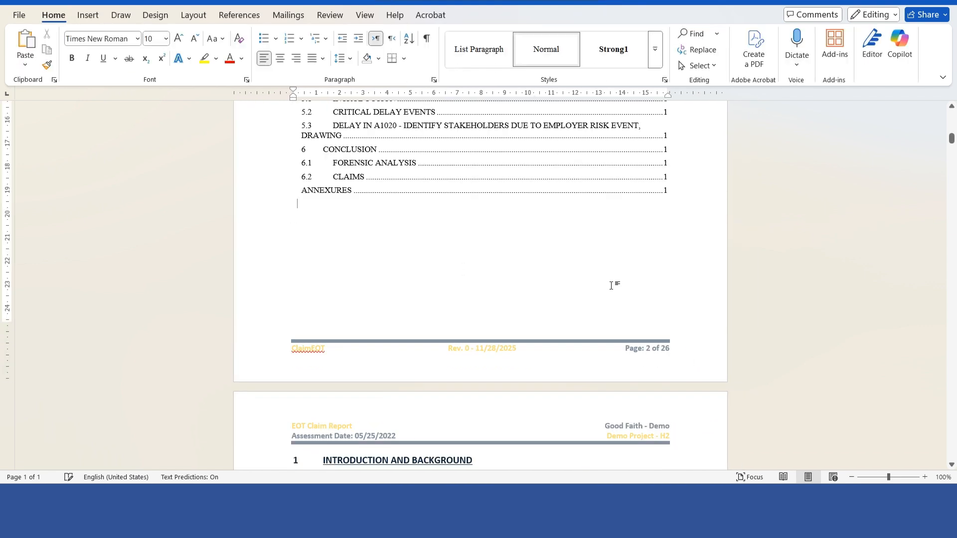
- Browse the report body from Introduction and Background to the table of critical delay per path in Section 3.5
scroll(612, 287, "down", 5)
scroll(612, 286, "down", 2)
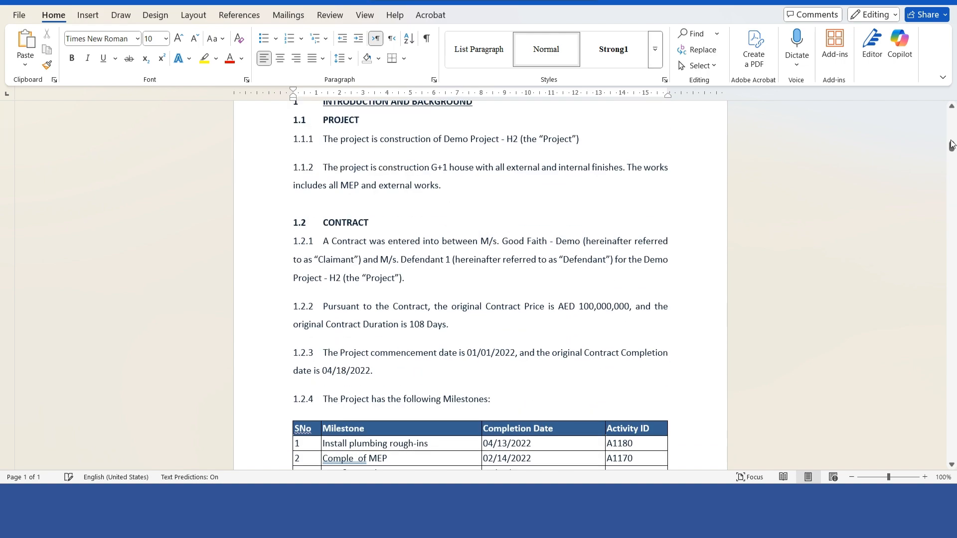
left_click_drag(951, 150, 955, 272)
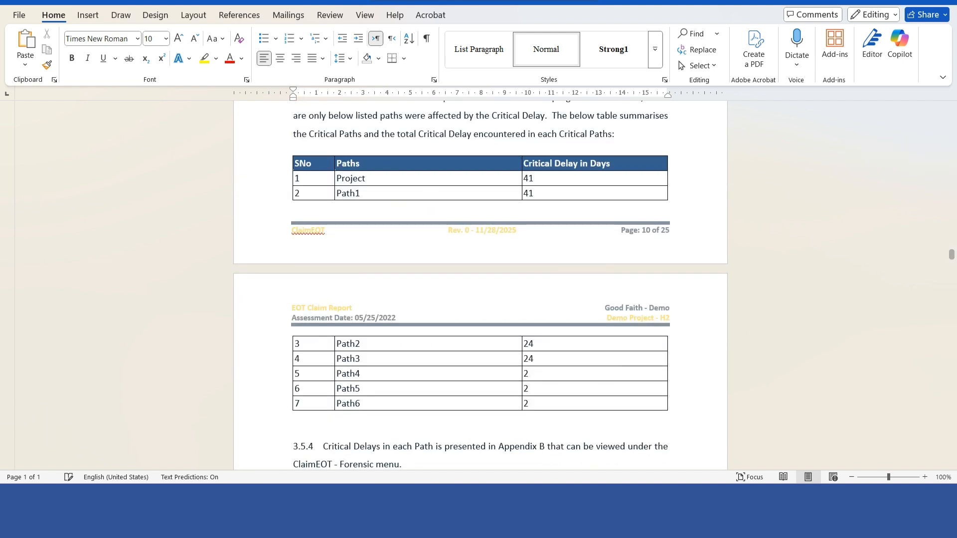
left_click(455, 468)
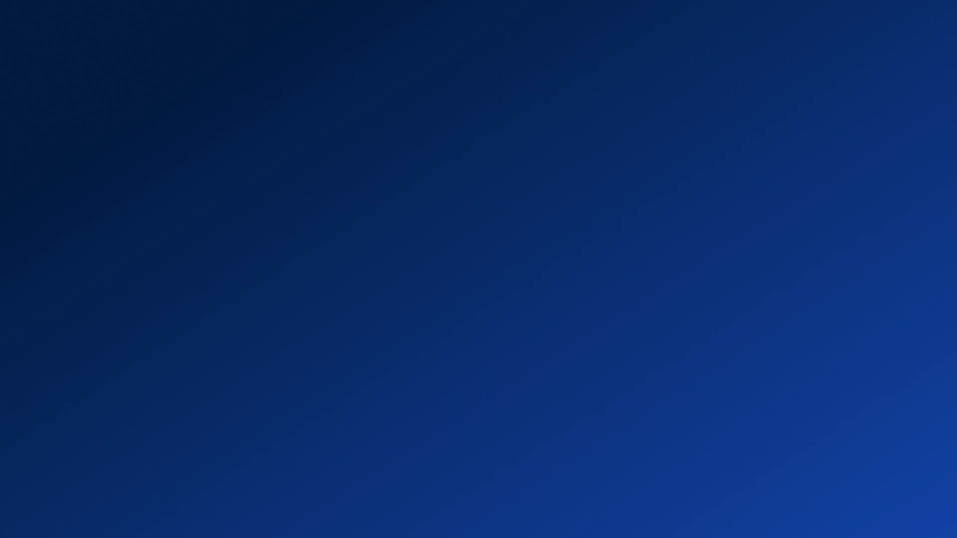